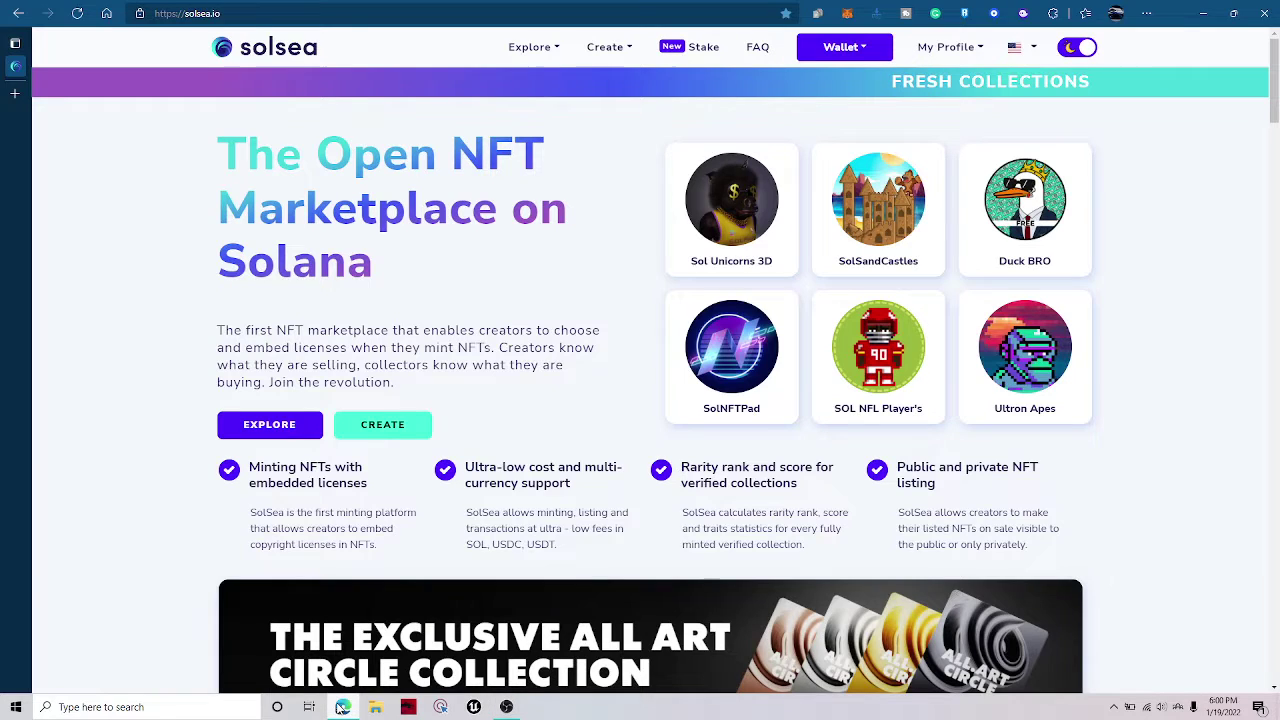
Highlight the marketplace heading text a couple of times, then clear the selection.
left_click_drag(396, 259, 146, 103)
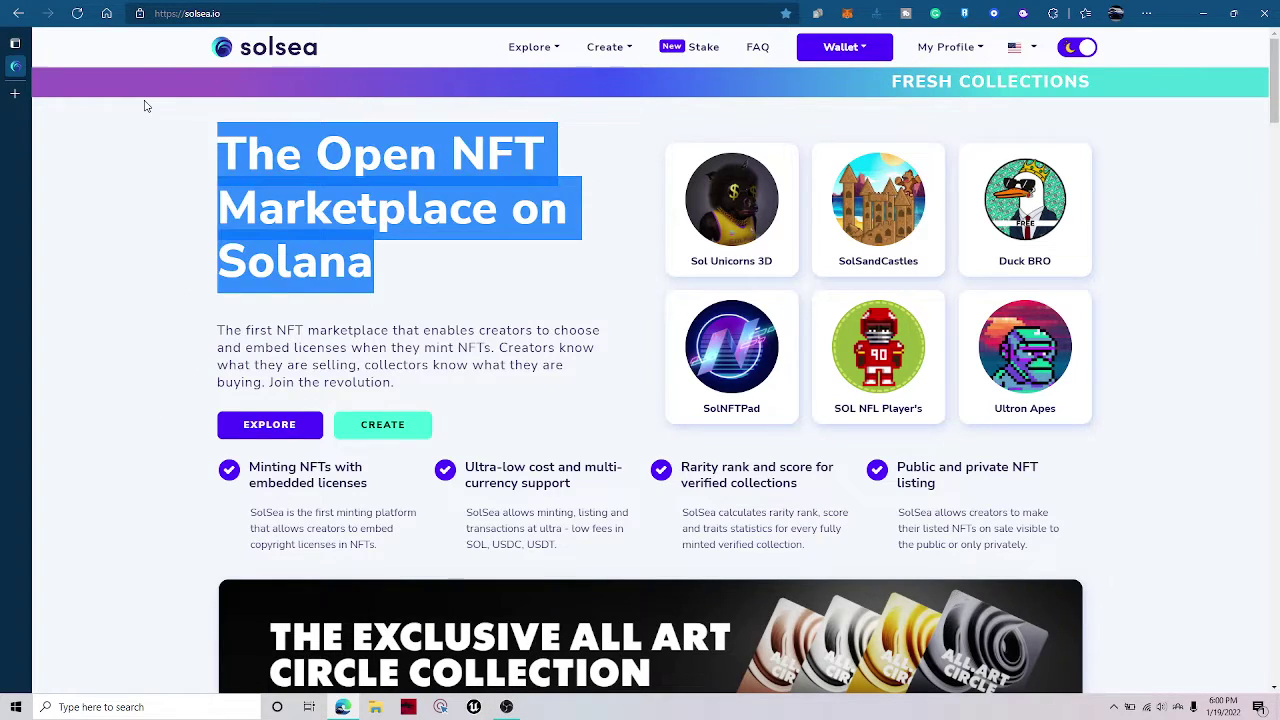
left_click(465, 286)
left_click_drag(465, 286, 421, 236)
left_click(191, 197)
left_click(405, 266)
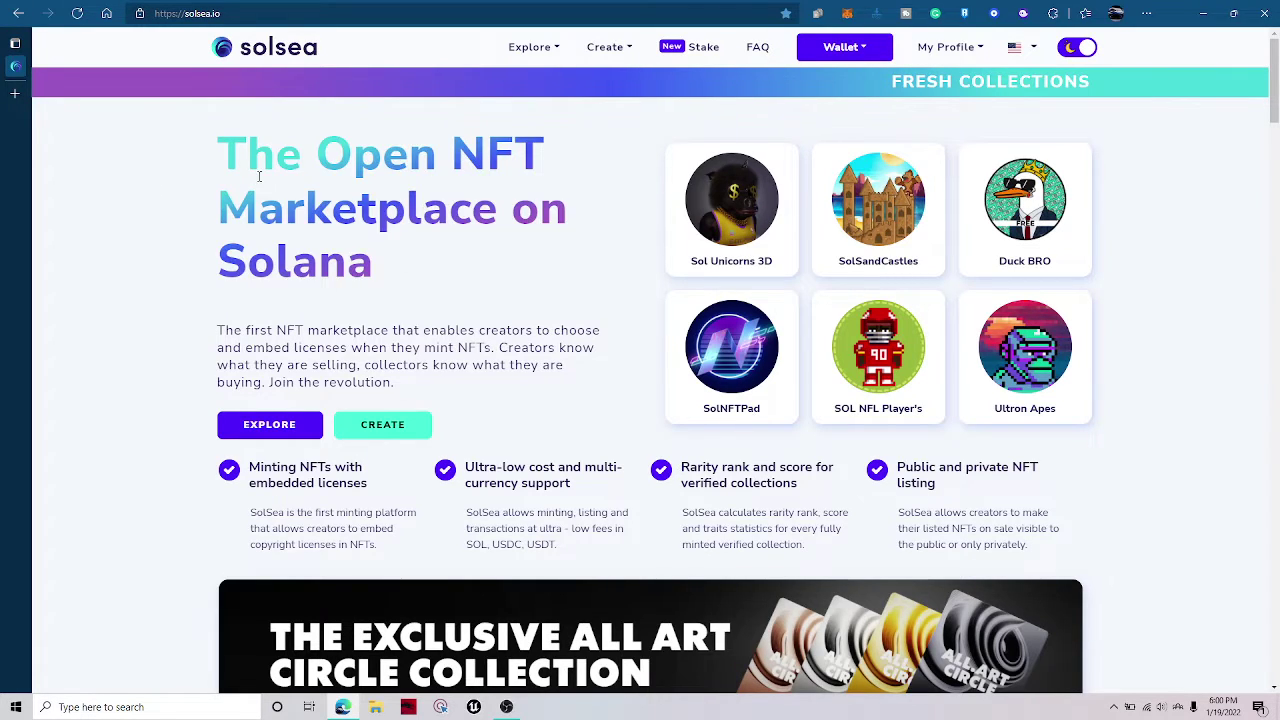
Go to google.com in a new tab.
left_click(12, 92)
type("googl")
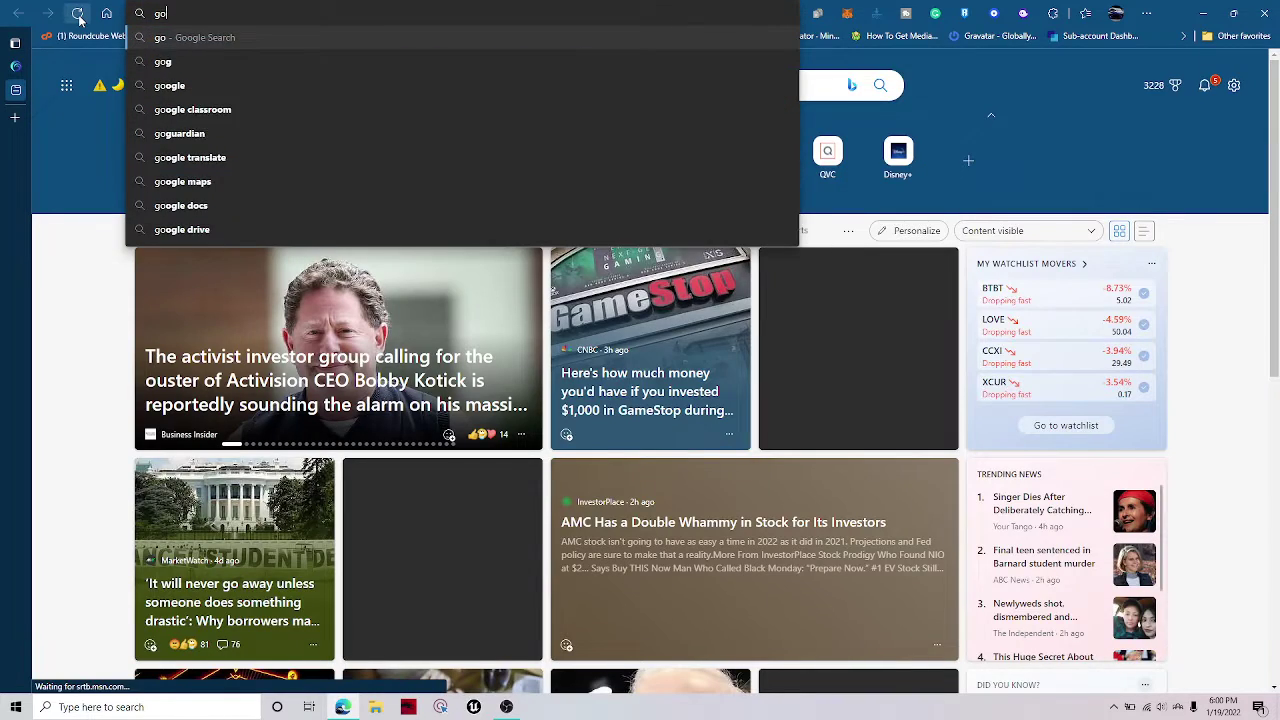
type("e.com")
key("Return")
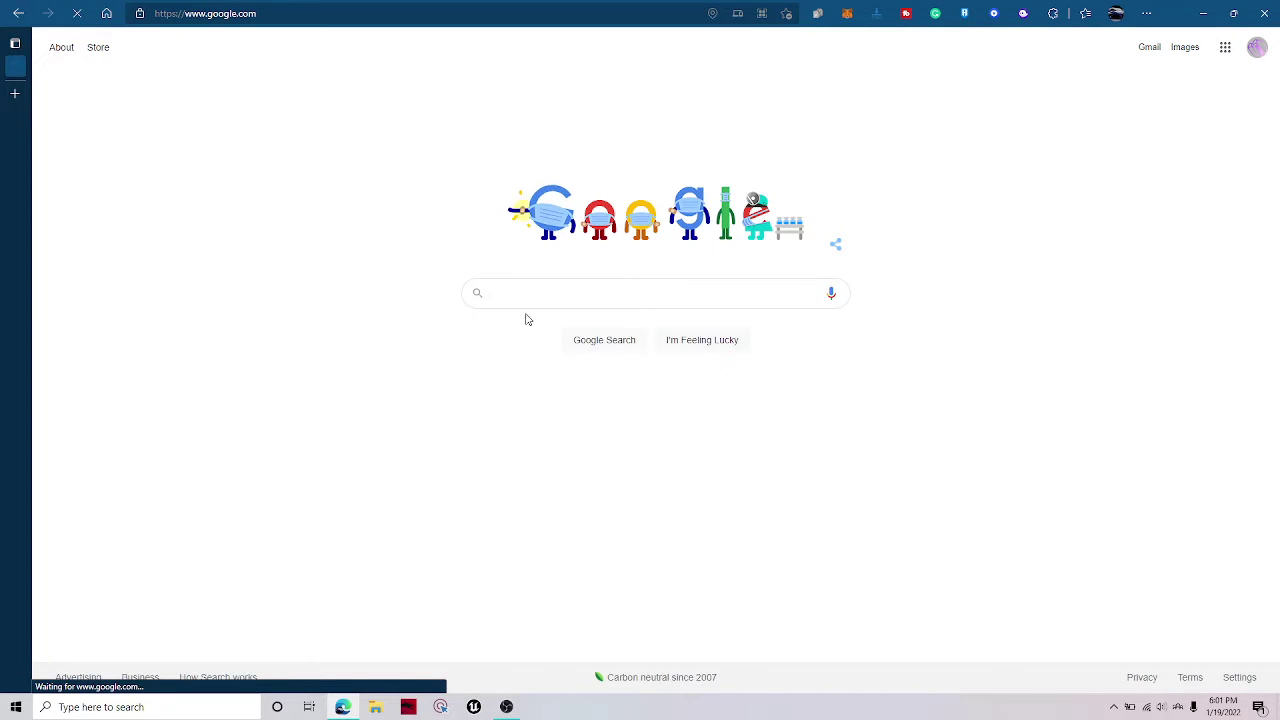
Search Google for 'solsea' and open the solsea.io result.
left_click(591, 289)
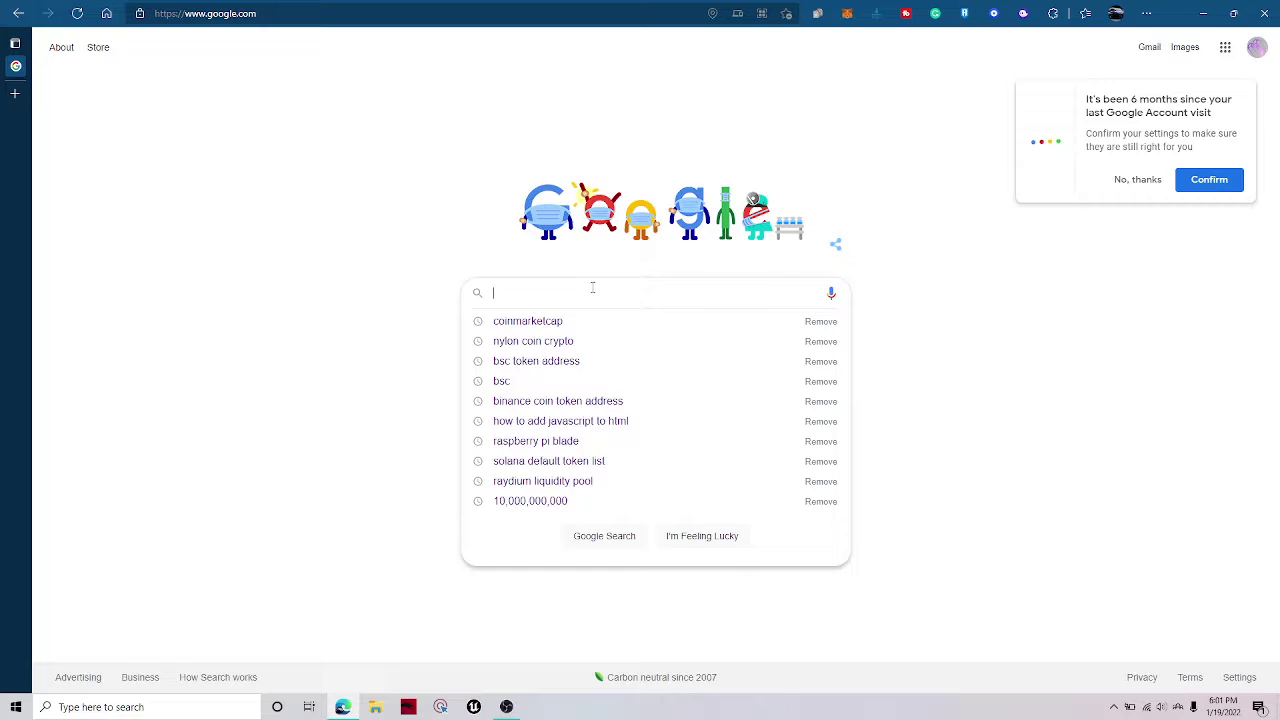
type("solsea")
key("Return")
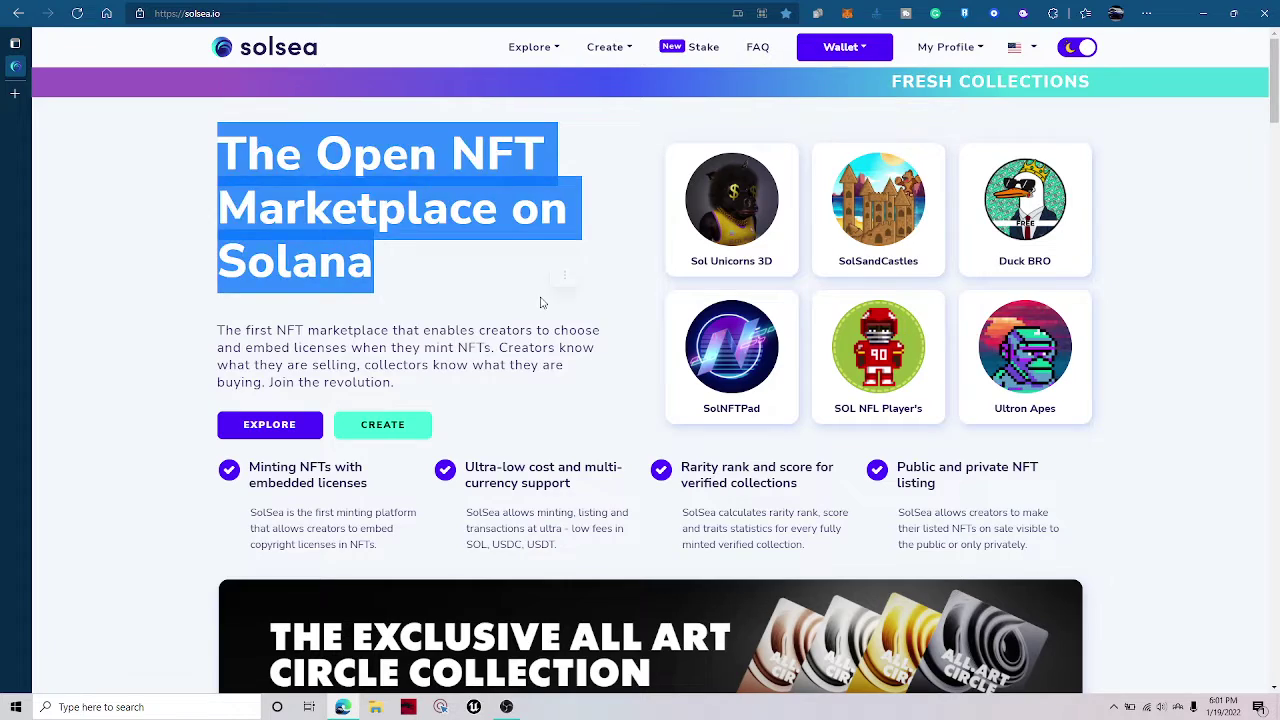
Check the Phantom wallet balance in the extension popup.
left_click(384, 292)
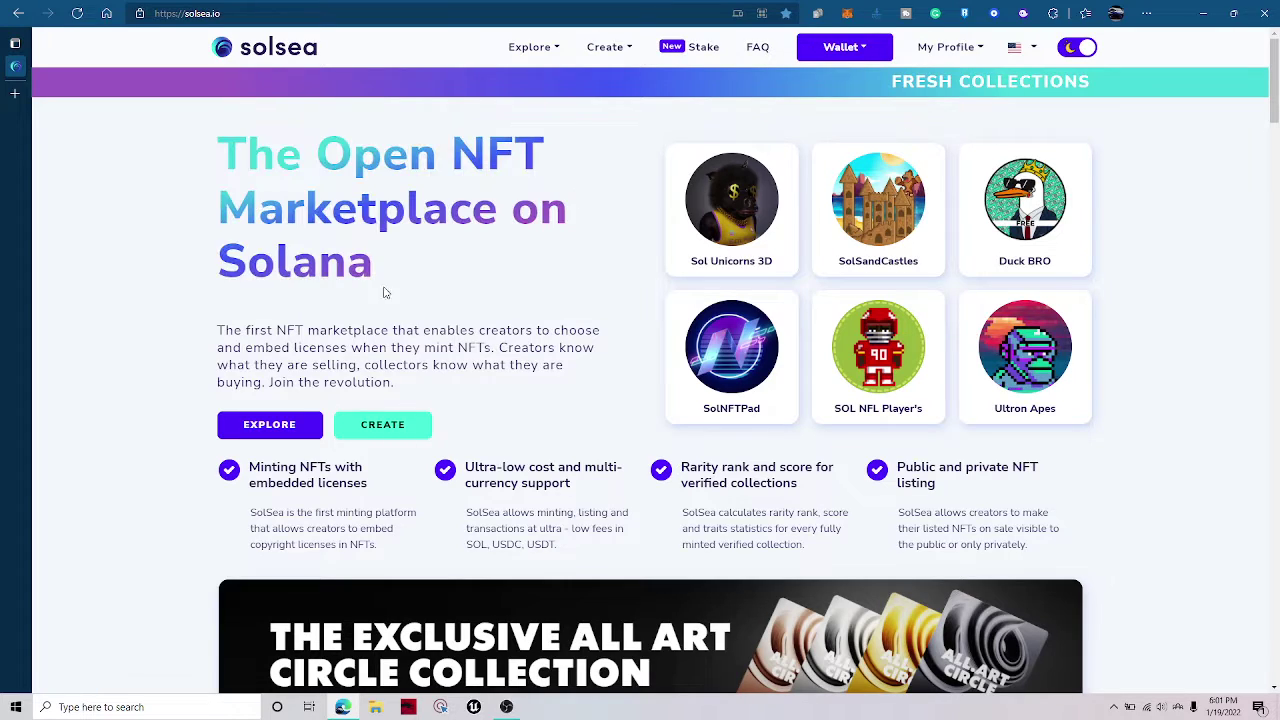
left_click(1022, 13)
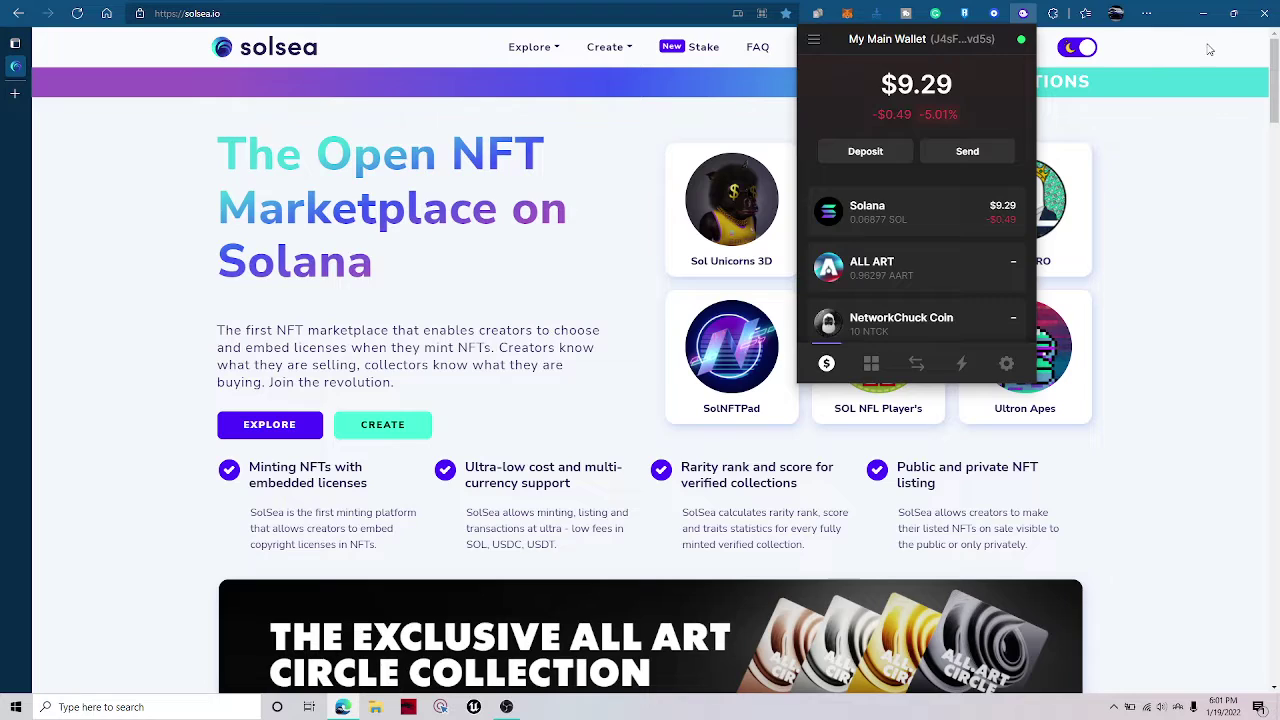
scroll(900, 260, "down", 3)
scroll(883, 260, "up", 3)
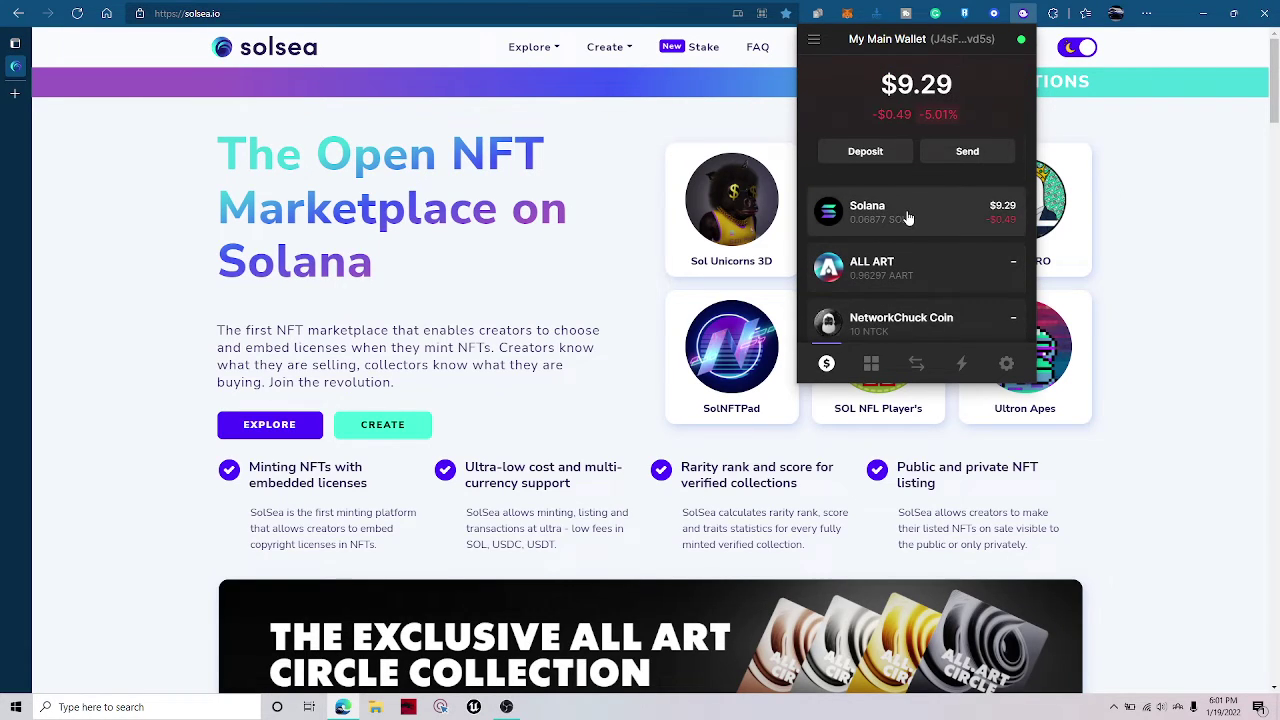
scroll(916, 217, "down", 3)
scroll(918, 195, "up", 3)
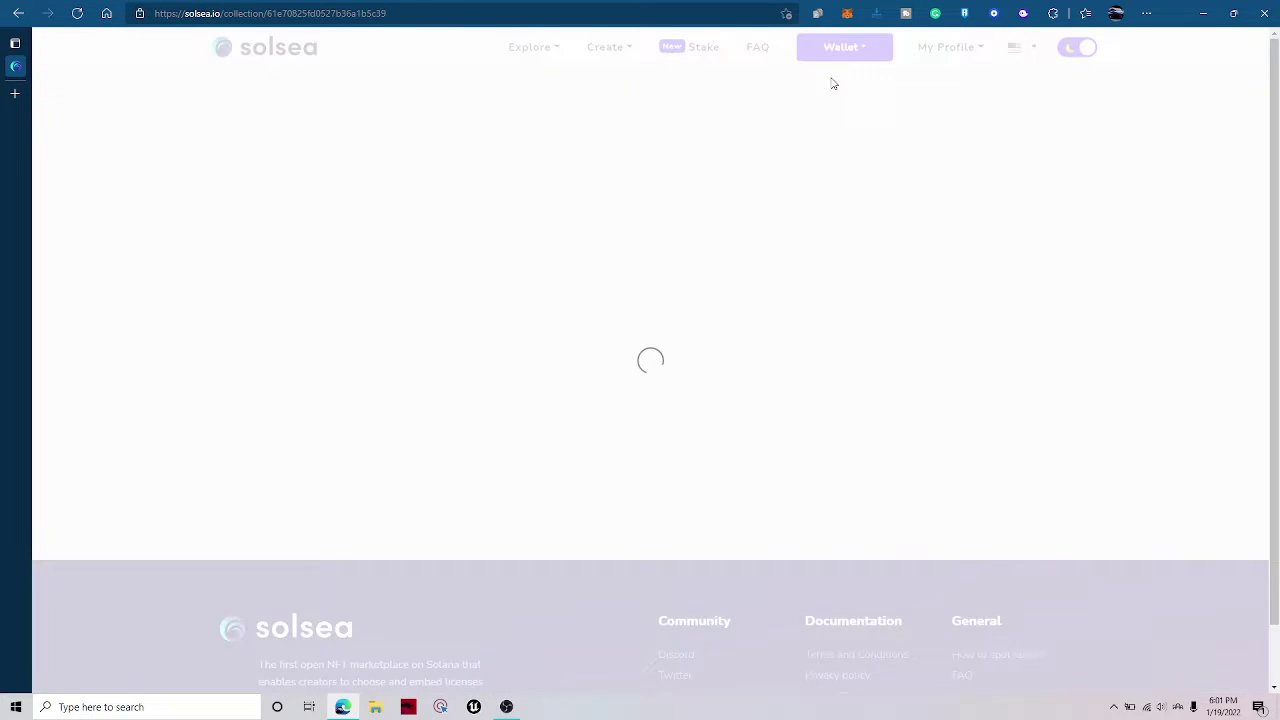
Disconnect the wallet from SolSea, then reconnect it with Phantom.
mouse_move(850, 60)
left_click(833, 238)
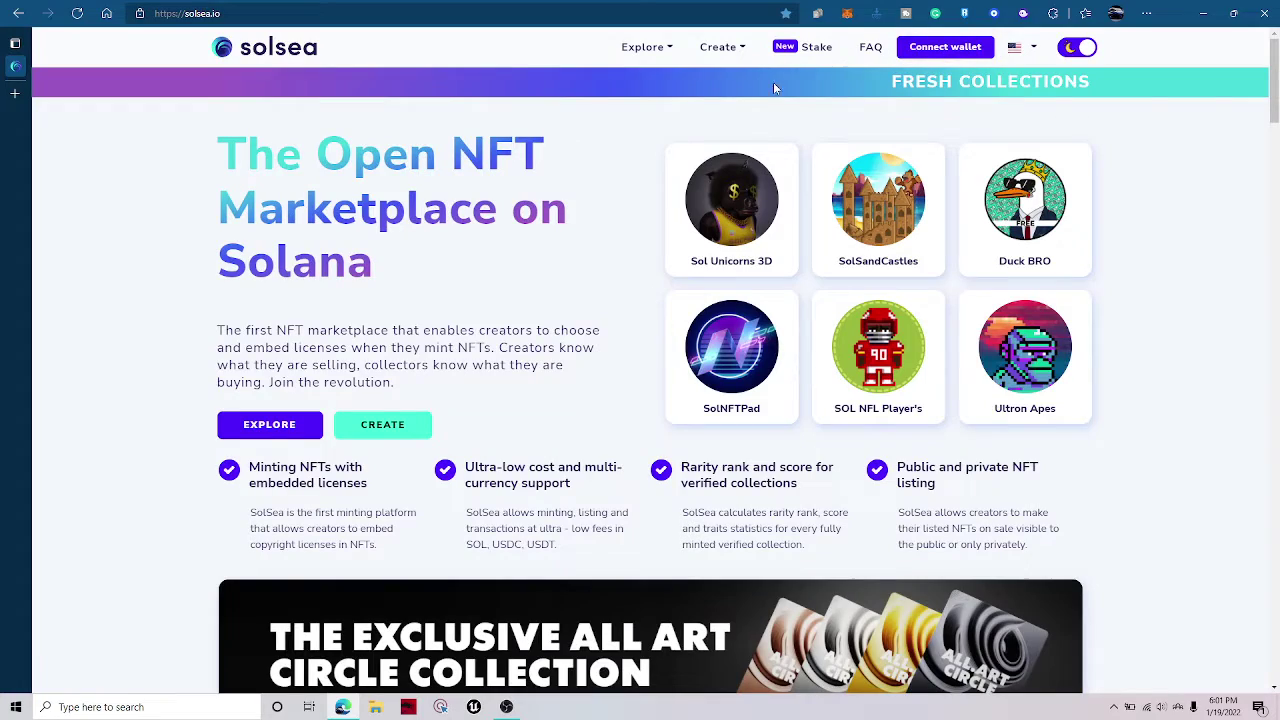
left_click(952, 50)
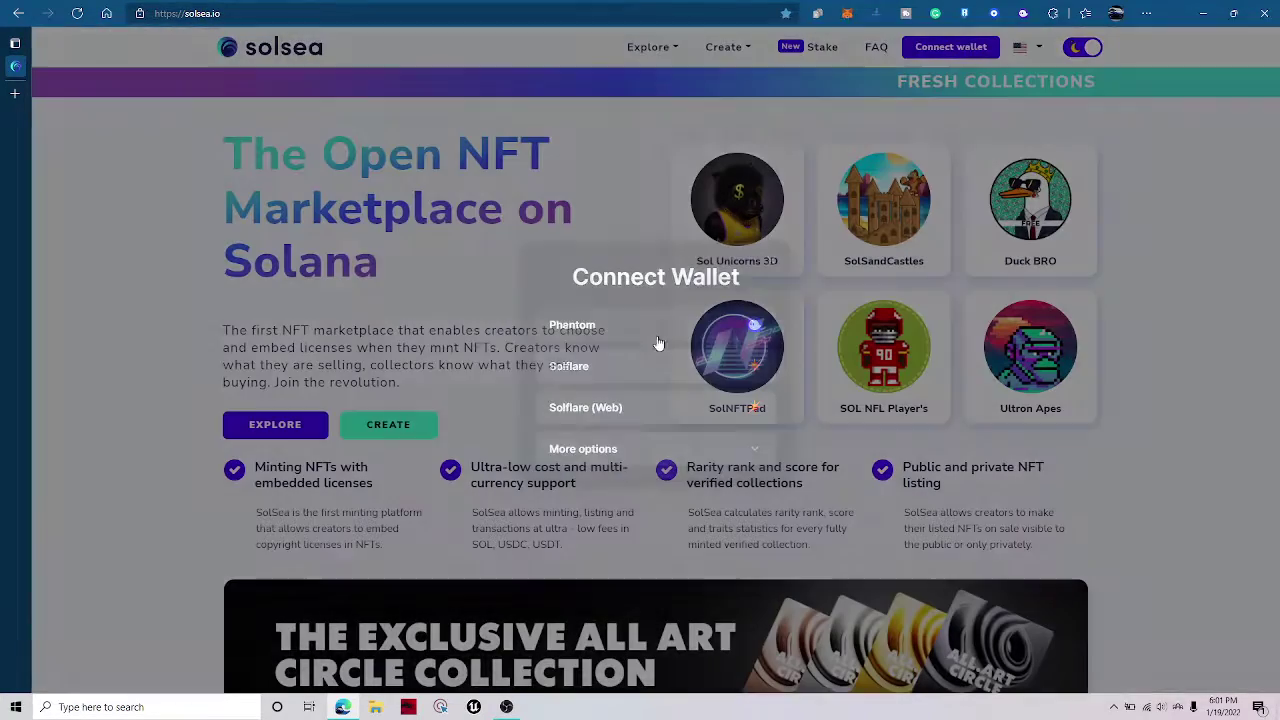
left_click(658, 343)
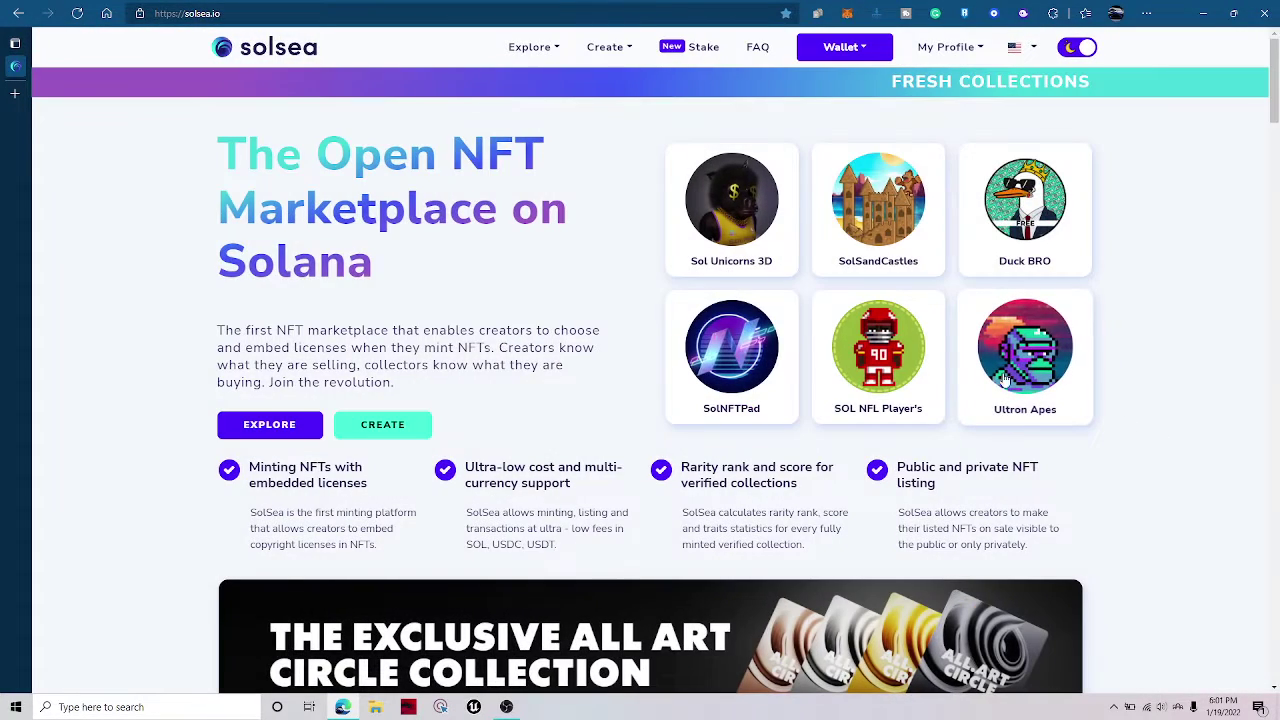
mouse_move(845, 50)
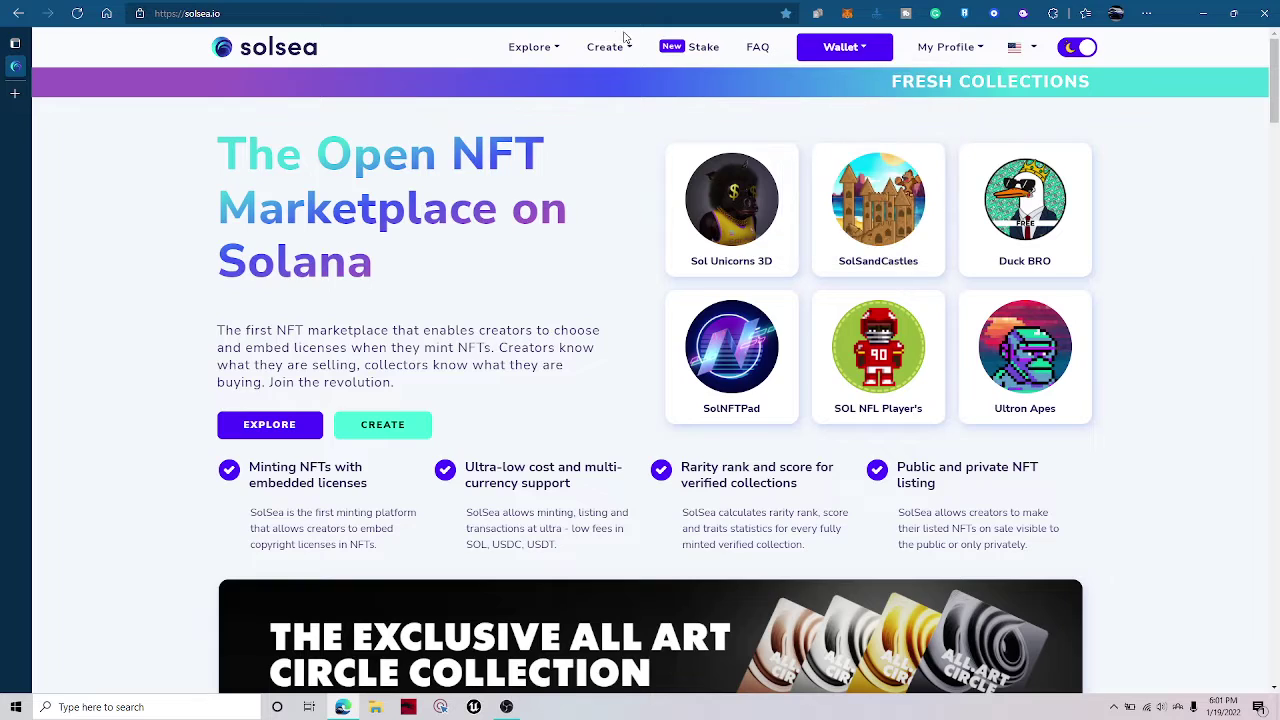
Go to SolSea's Create NFT page.
left_click(597, 68)
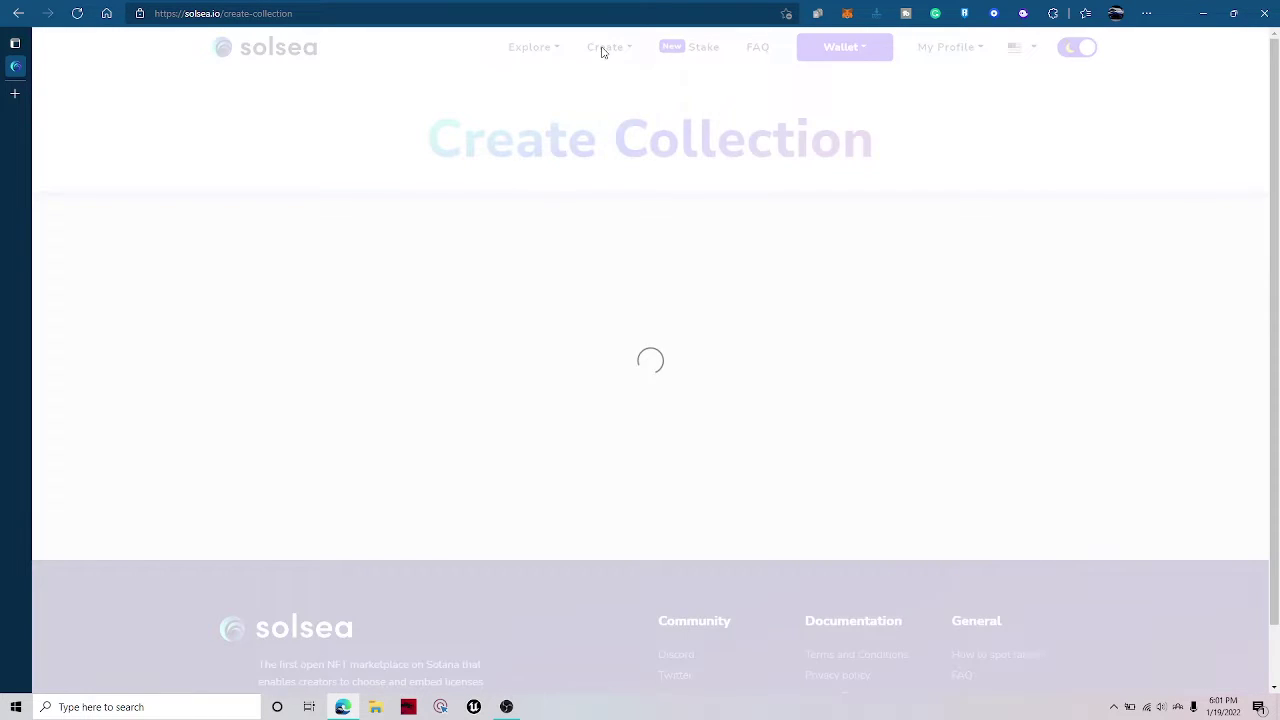
left_click(597, 71)
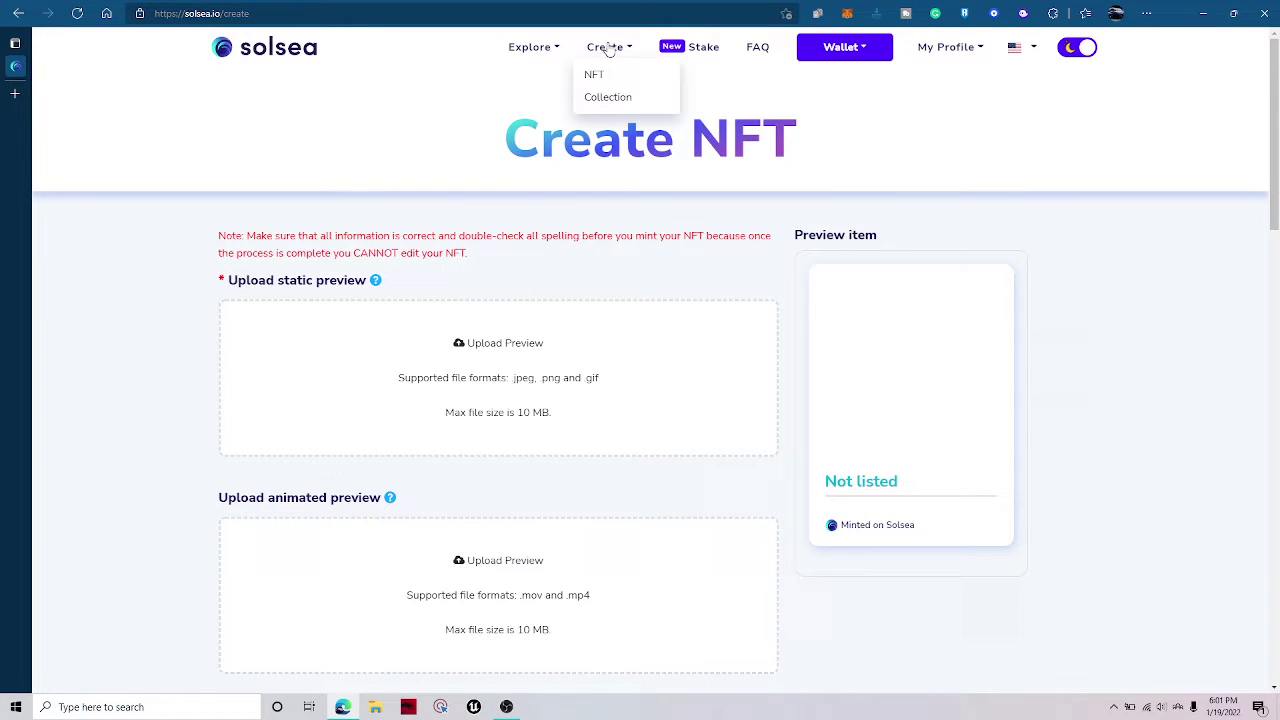
scroll(506, 329, "down", 3)
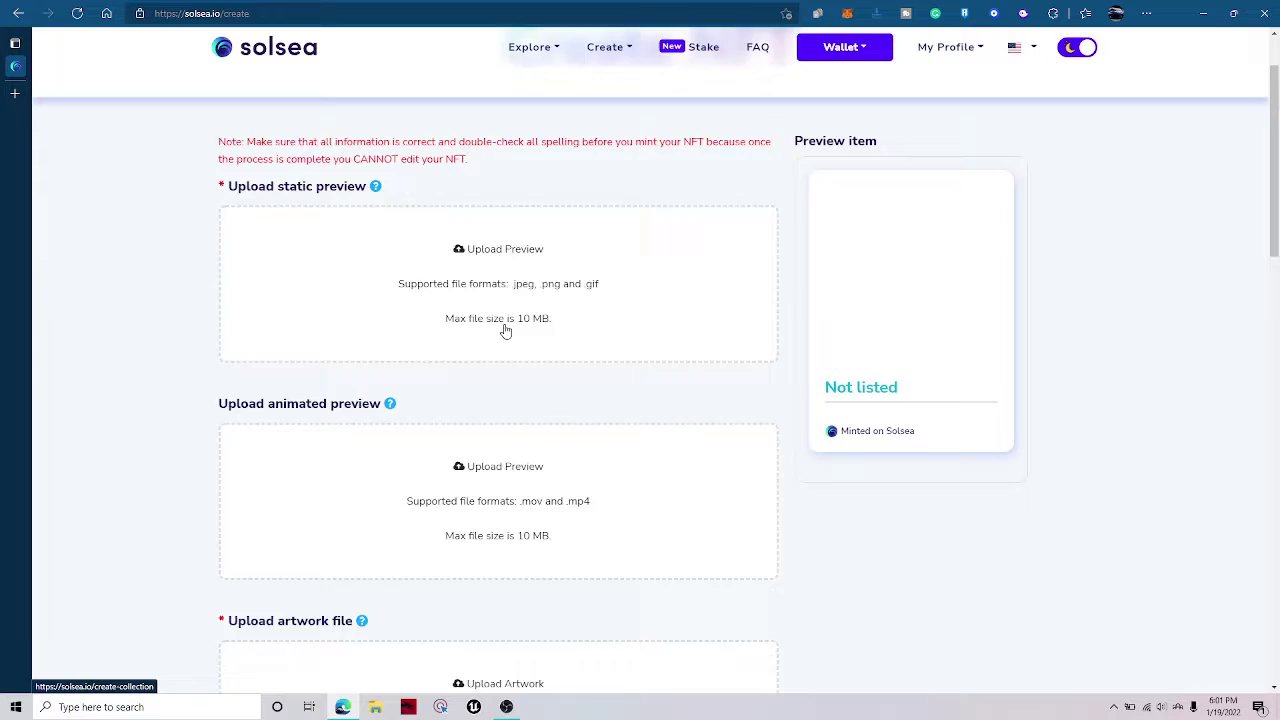
scroll(531, 317, "up", 3)
Start choosing a static preview image, browsing the Music, Videos and Pictures folders.
left_click(527, 346)
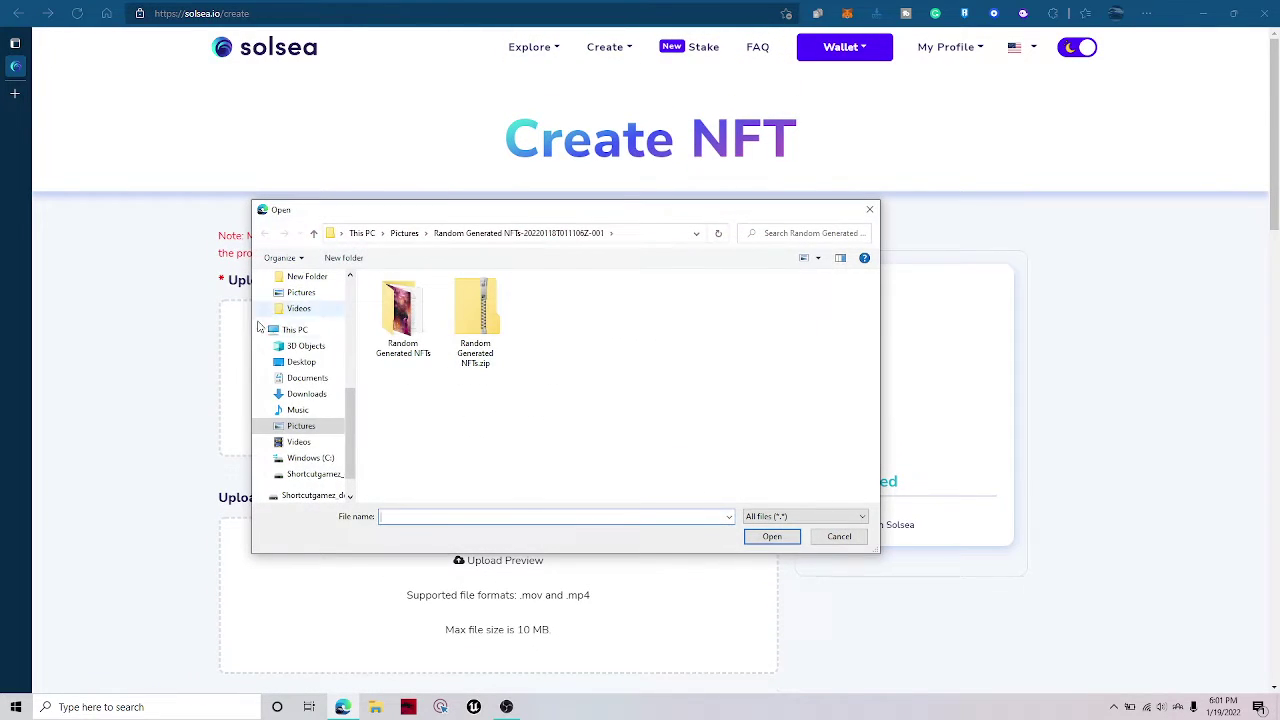
left_click(297, 410)
left_click(299, 441)
left_click(301, 426)
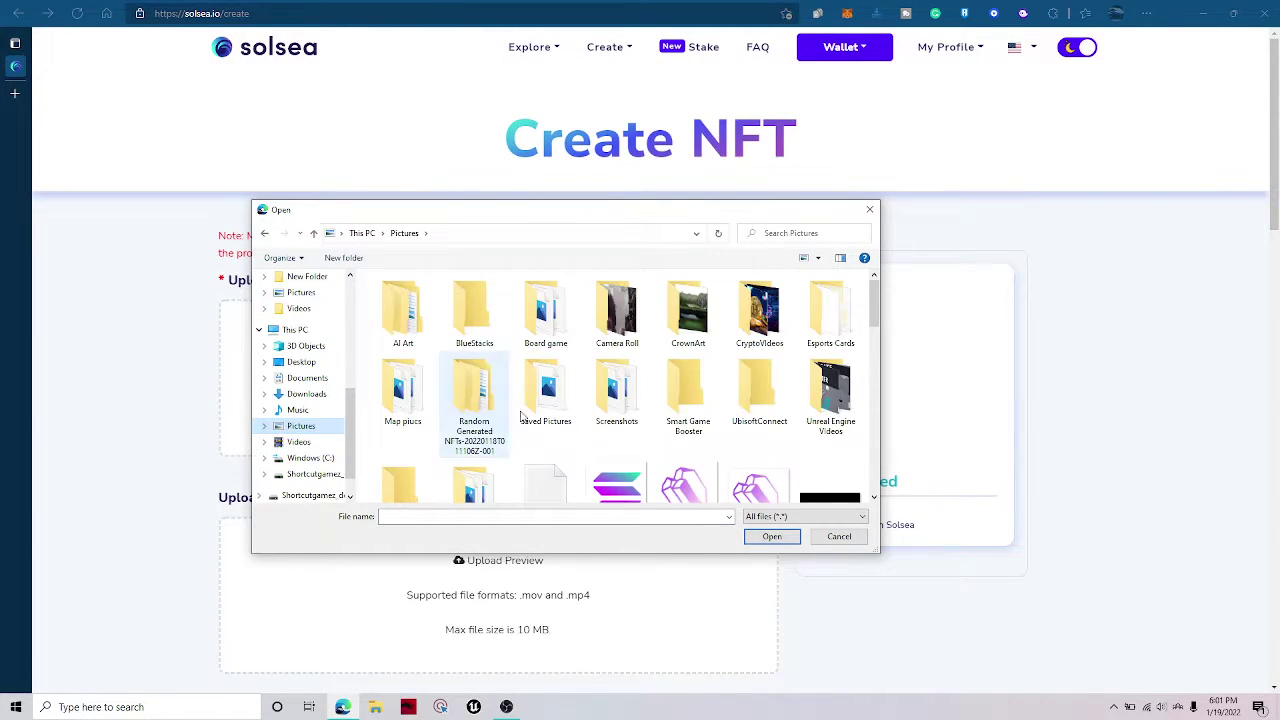
scroll(620, 400, "down", 5)
scroll(706, 398, "down", 3)
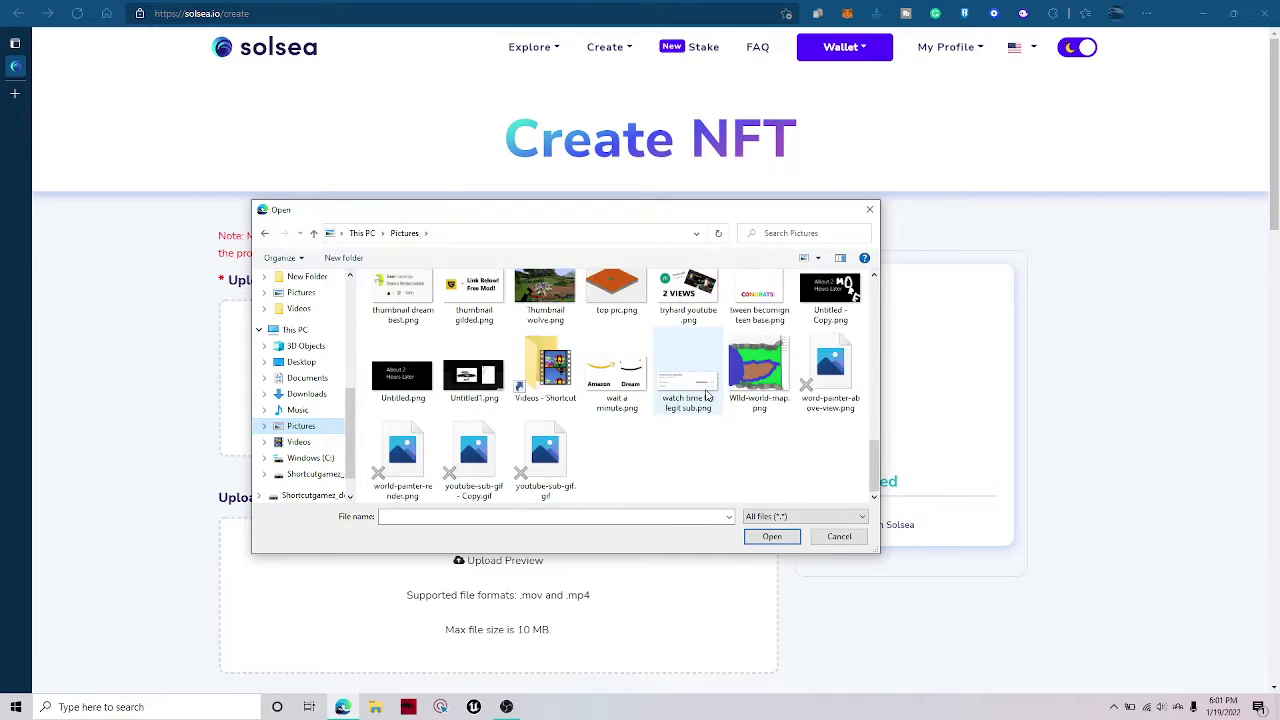
scroll(560, 415, "up", 10)
scroll(510, 422, "down", 5)
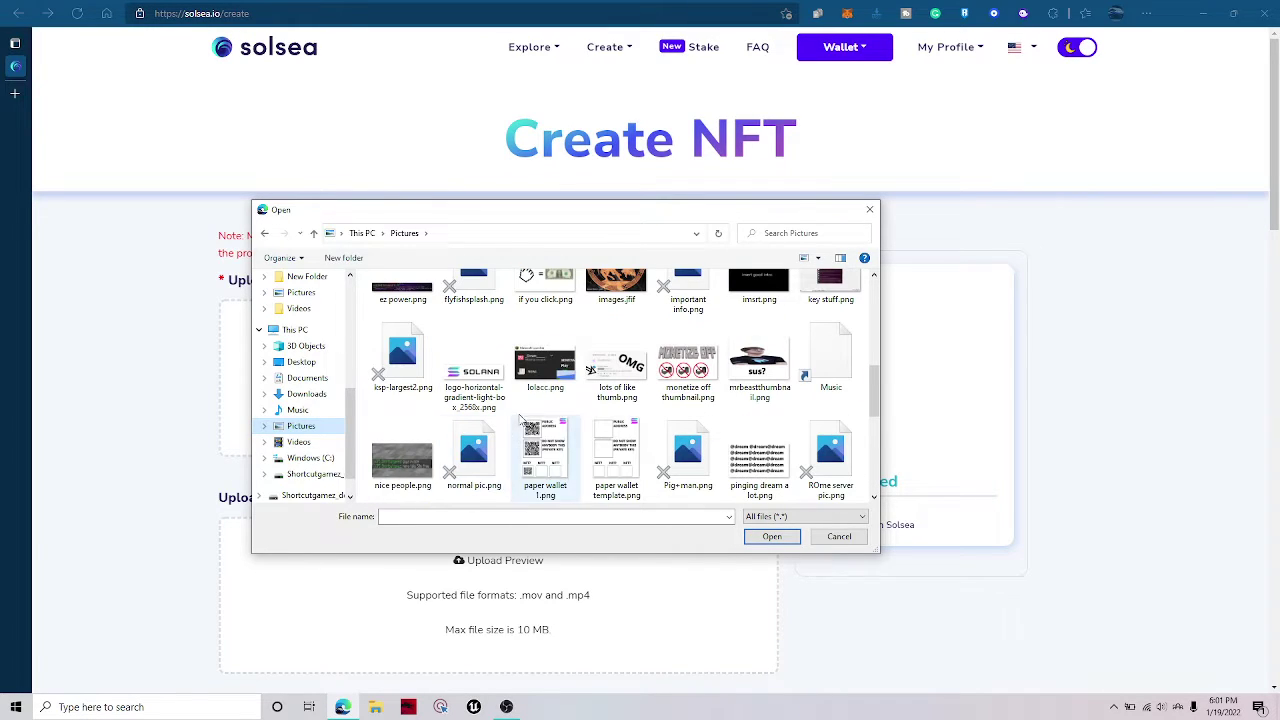
scroll(600, 395, "up", 2)
scroll(601, 395, "up", 1)
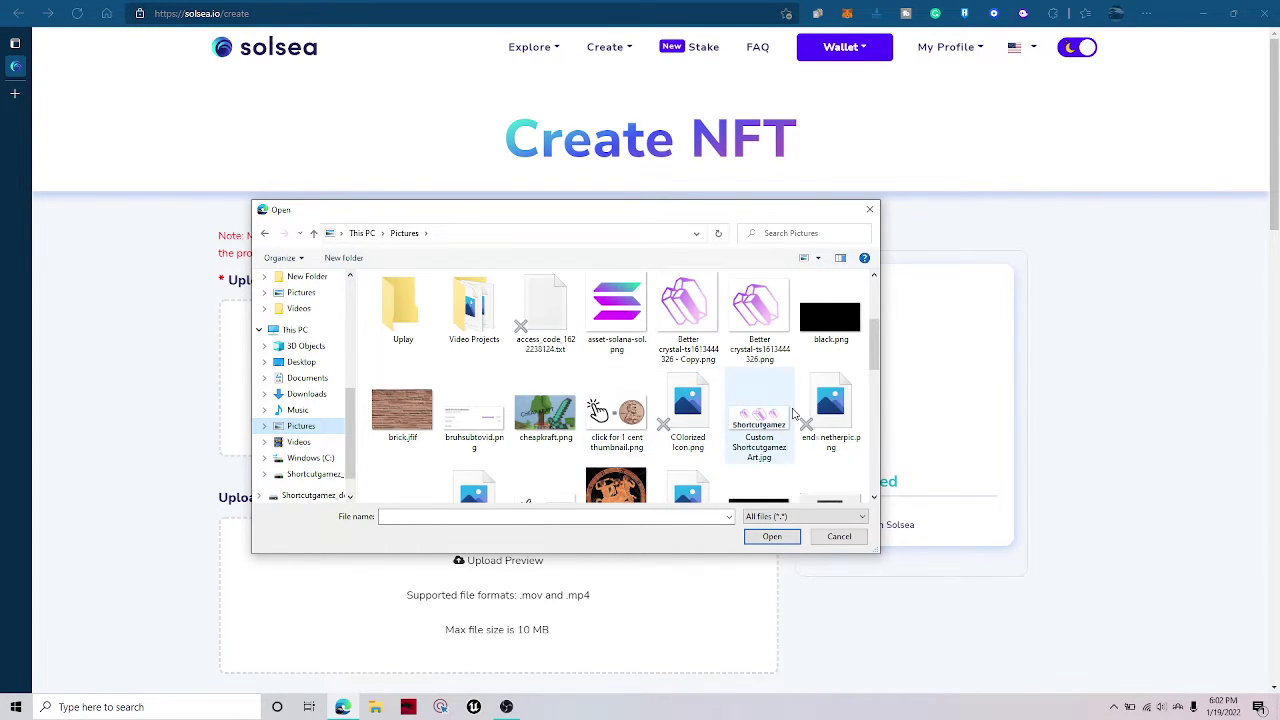
scroll(760, 425, "down", 6)
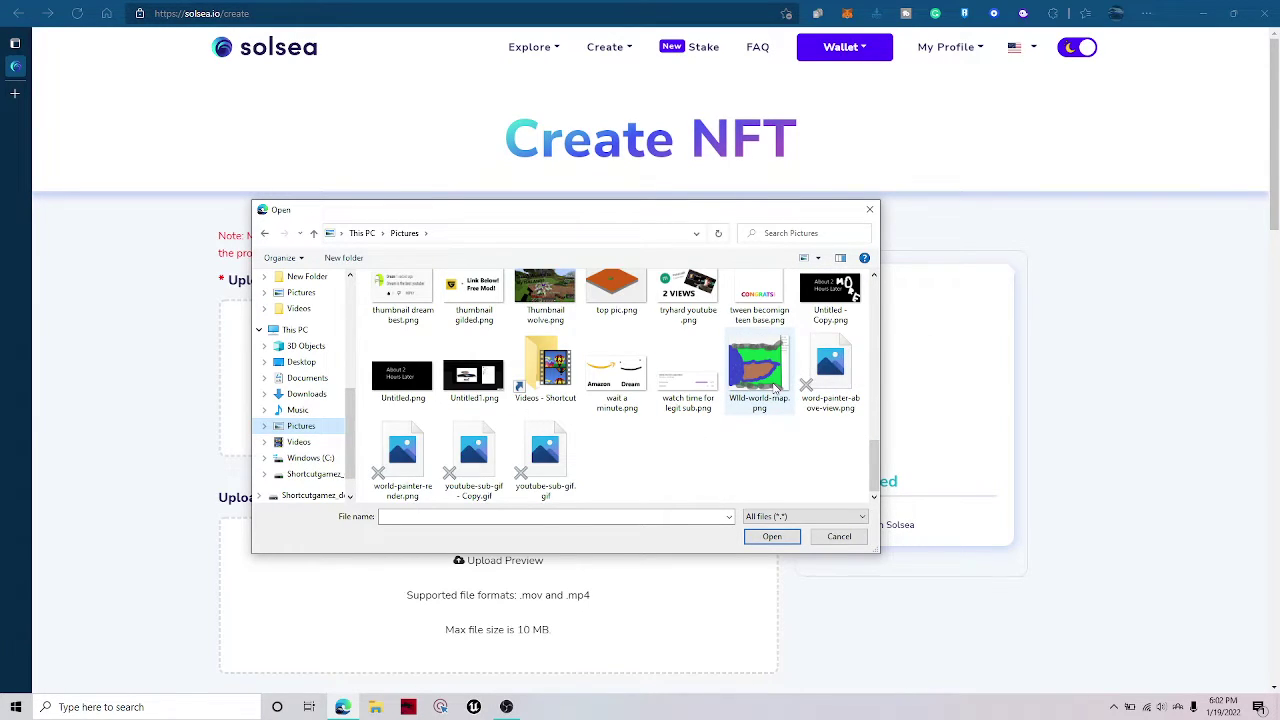
scroll(765, 400, "up", 1)
scroll(657, 447, "down", 1)
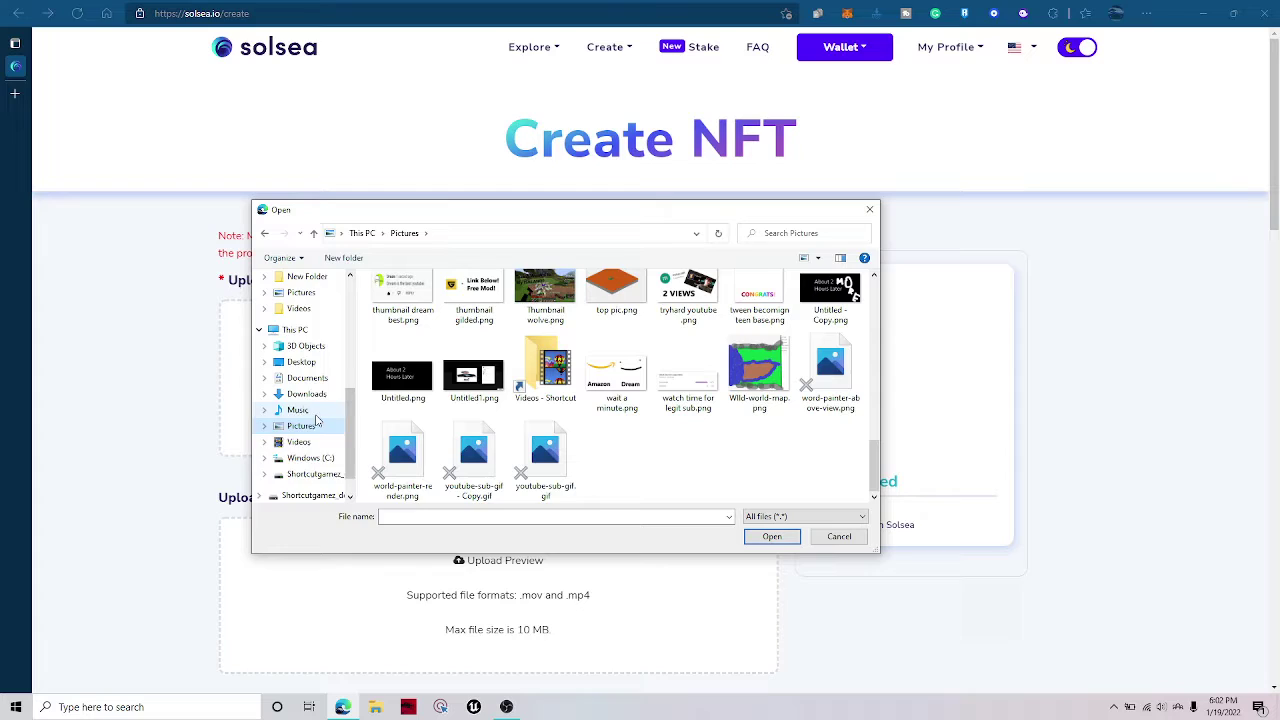
scroll(310, 440, "down", 1)
Find the Porsche renders folder on the D: drive and pick the Porsche 911 render as preview.
left_click(300, 463)
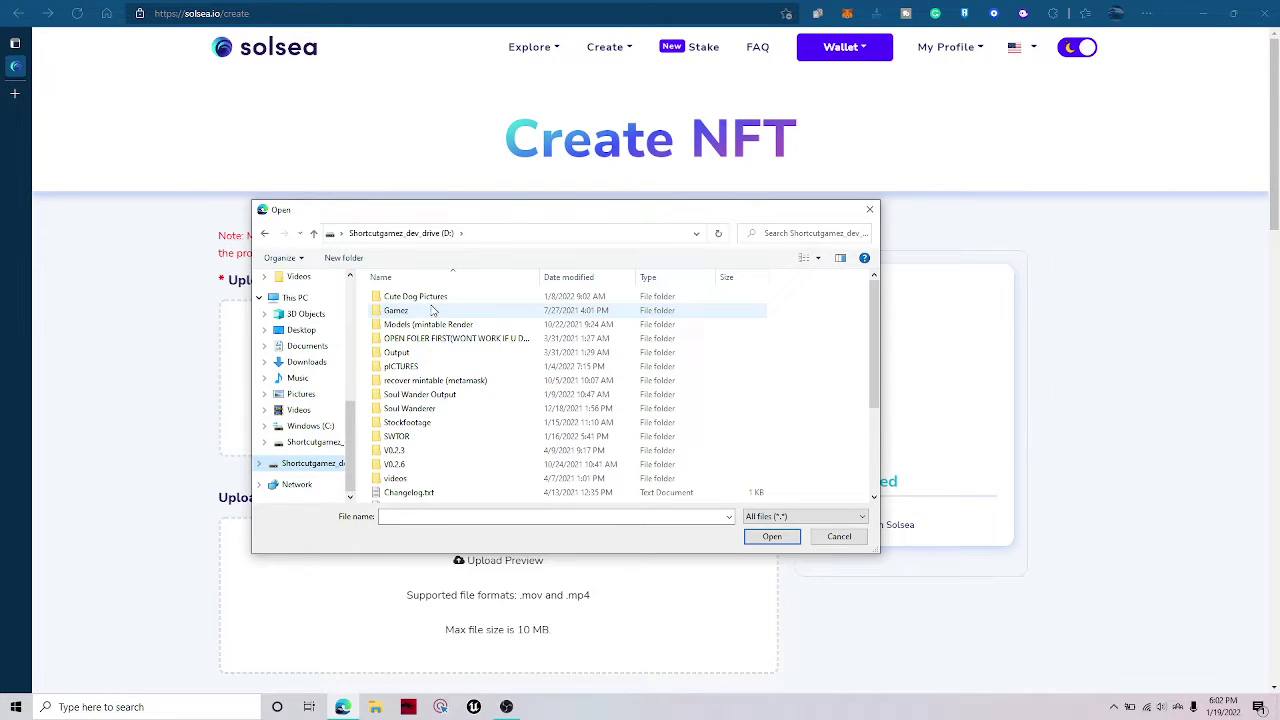
double_click(474, 326)
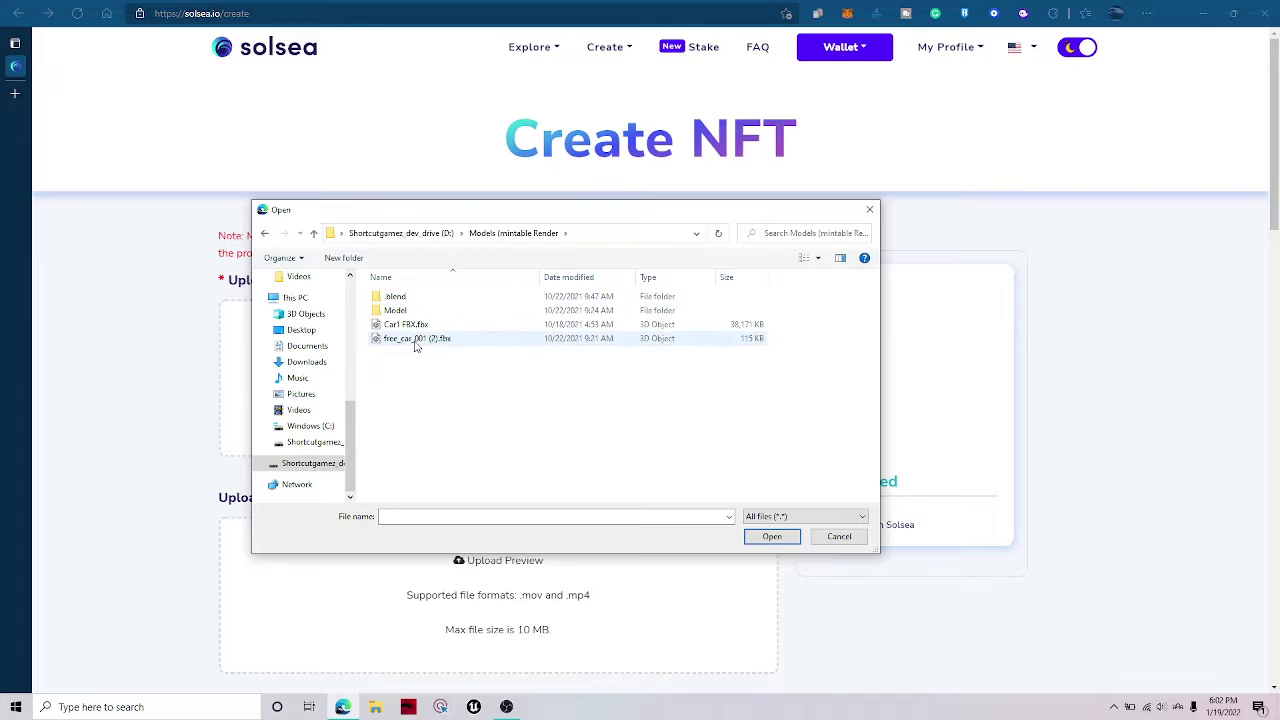
double_click(428, 310)
key("alt+Left")
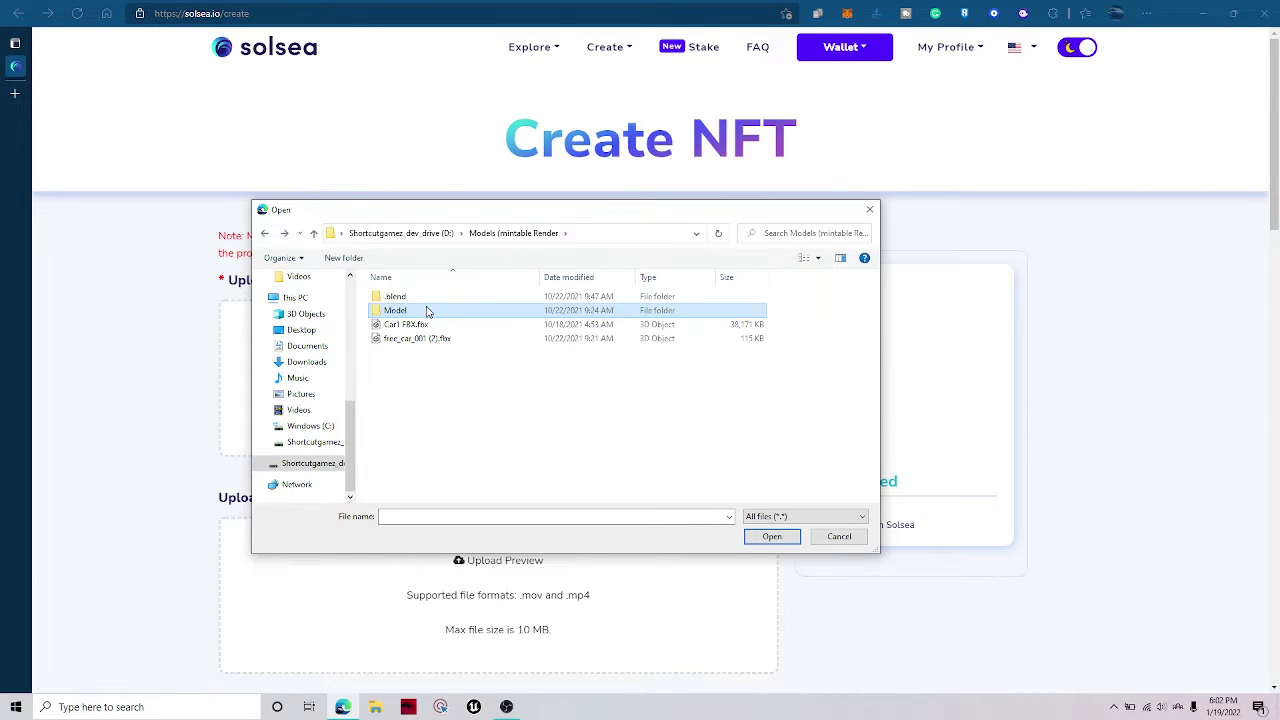
double_click(429, 309)
left_click(500, 234)
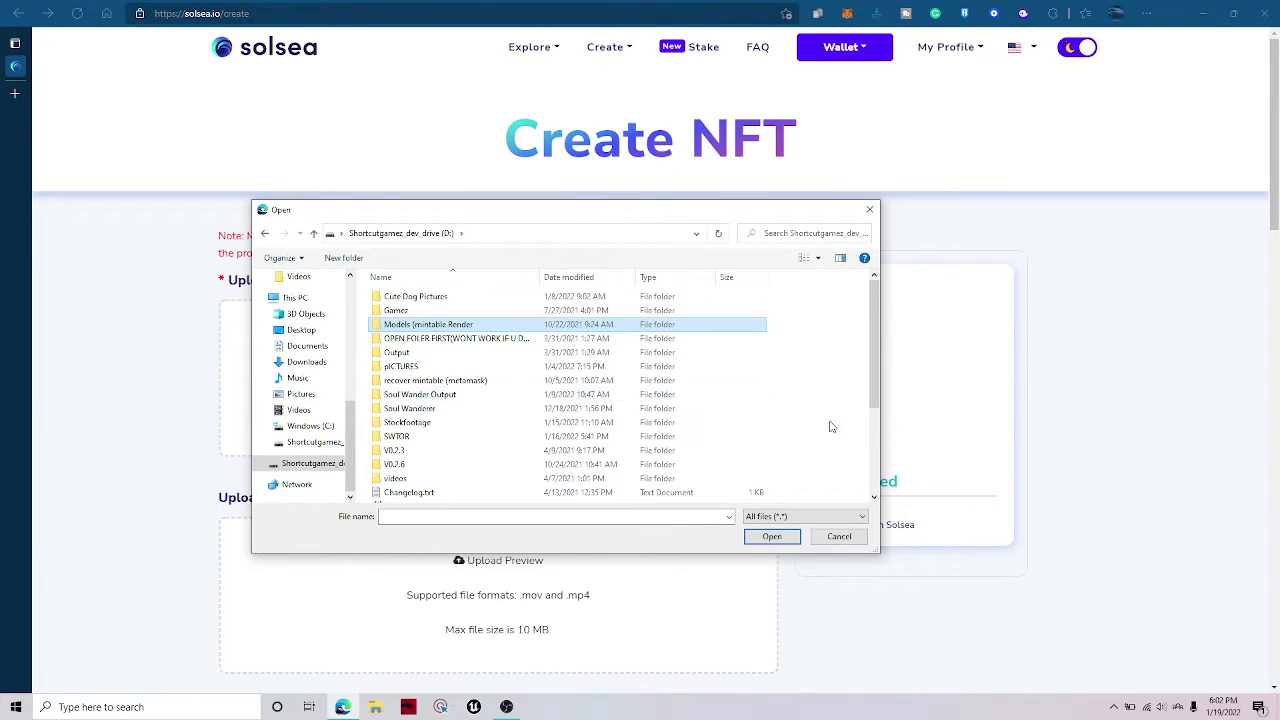
left_click(862, 390)
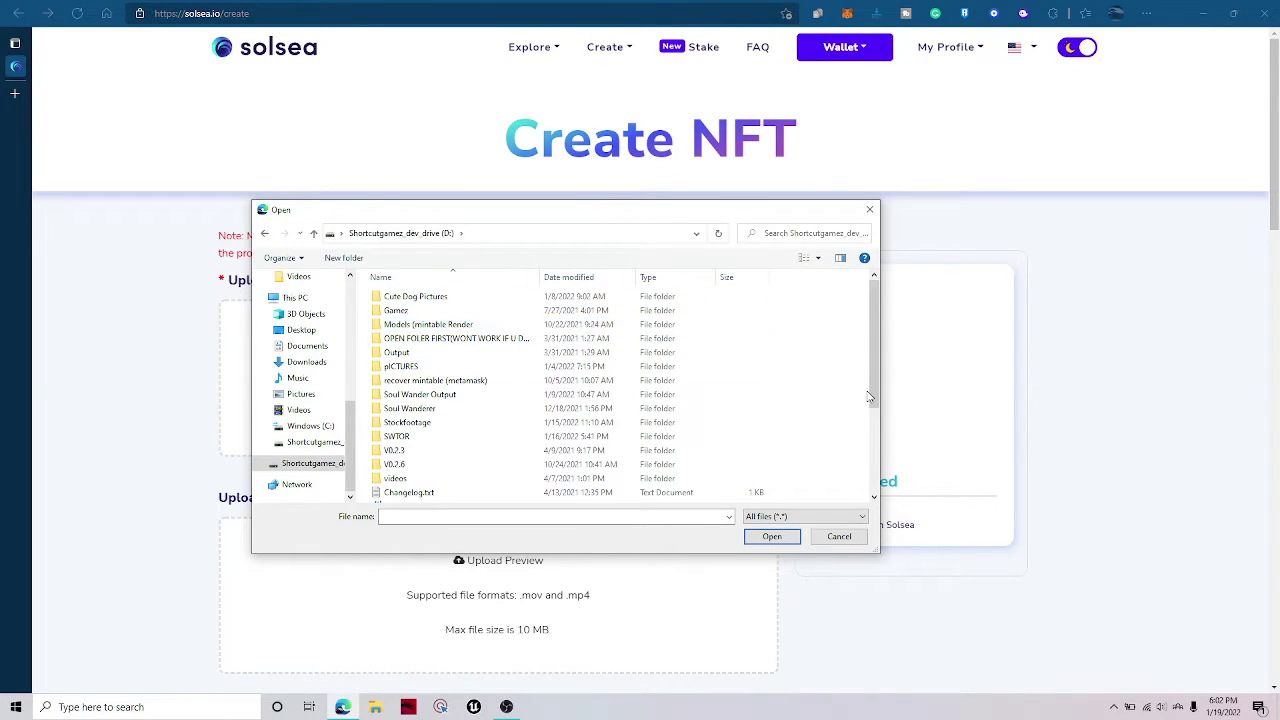
double_click(478, 366)
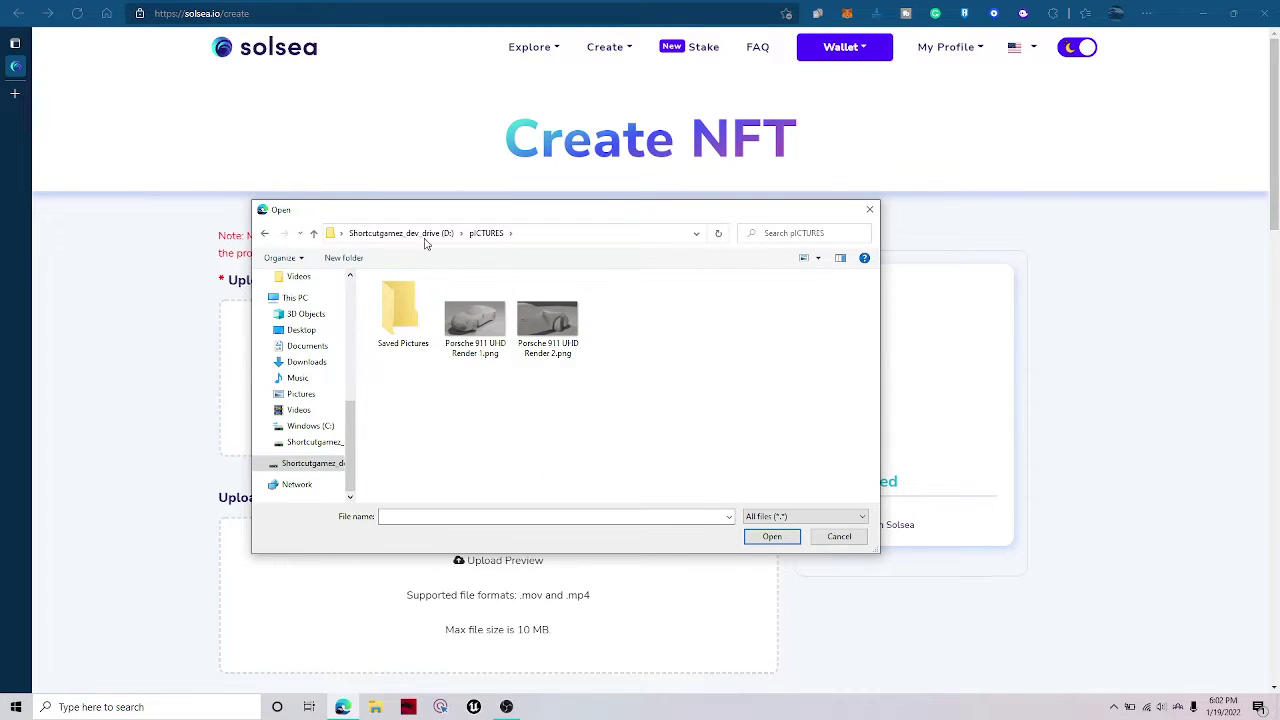
double_click(499, 343)
Upload the Porsche 911 render as the NFT's artwork file.
scroll(522, 337, "down", 7)
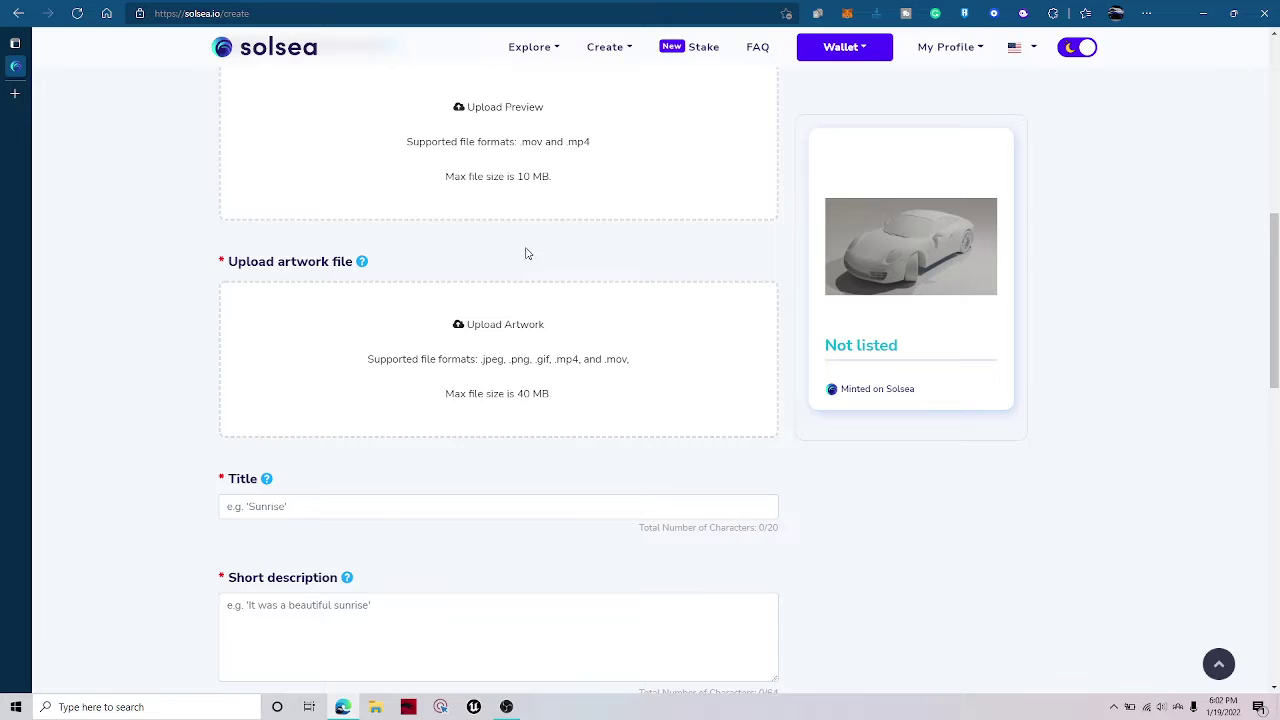
scroll(480, 337, "up", 5)
scroll(480, 343, "down", 5)
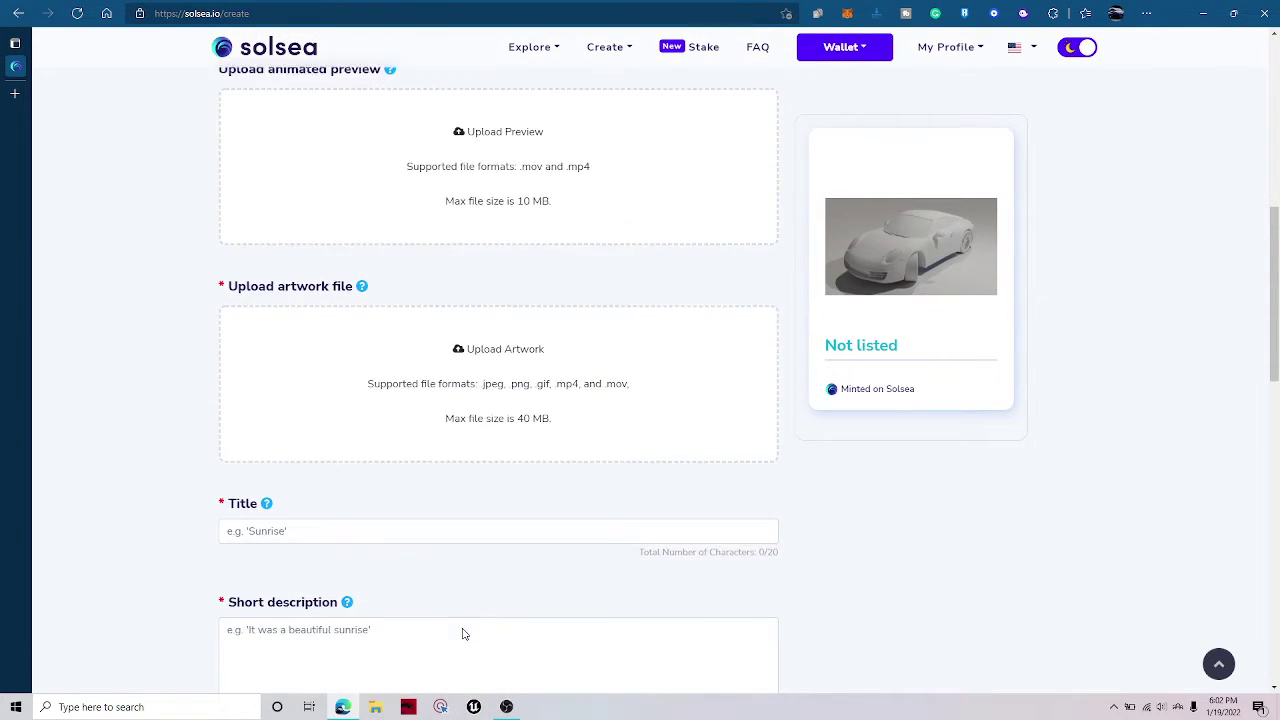
left_click(485, 340)
double_click(478, 318)
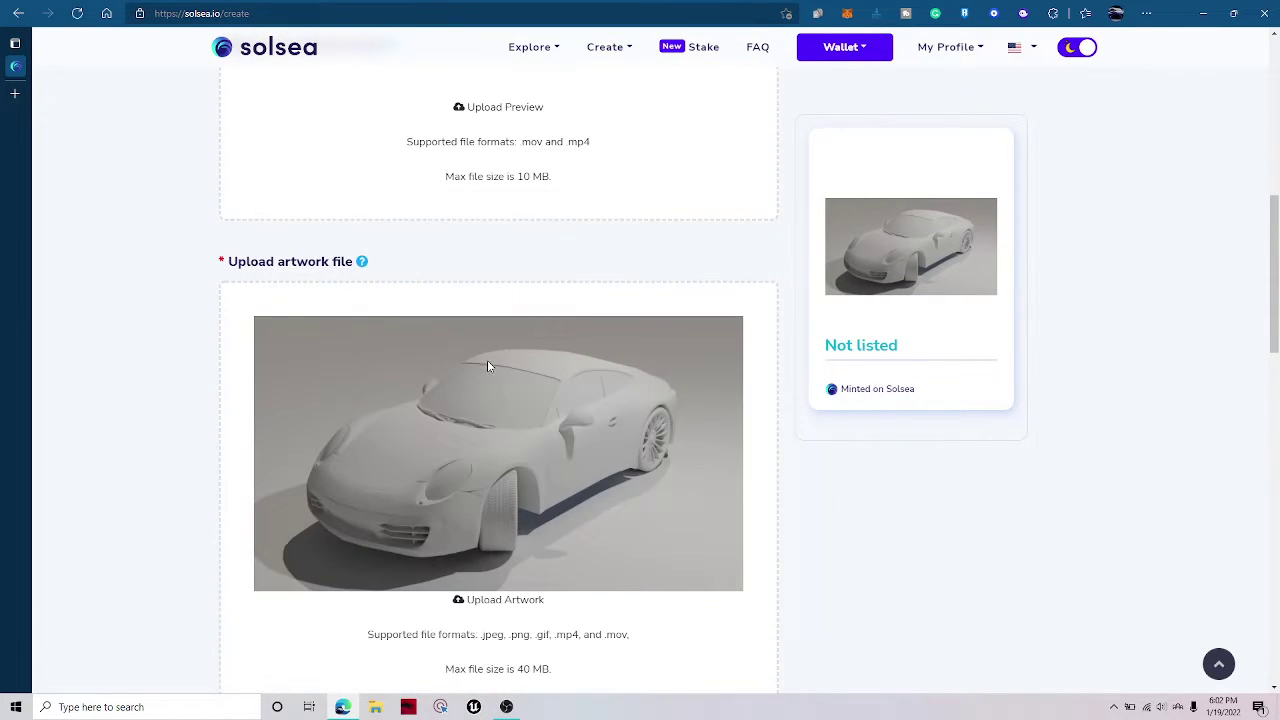
Select the full 0.00040749 SOL storage cost value.
scroll(487, 366, "up", 10)
double_click(258, 282)
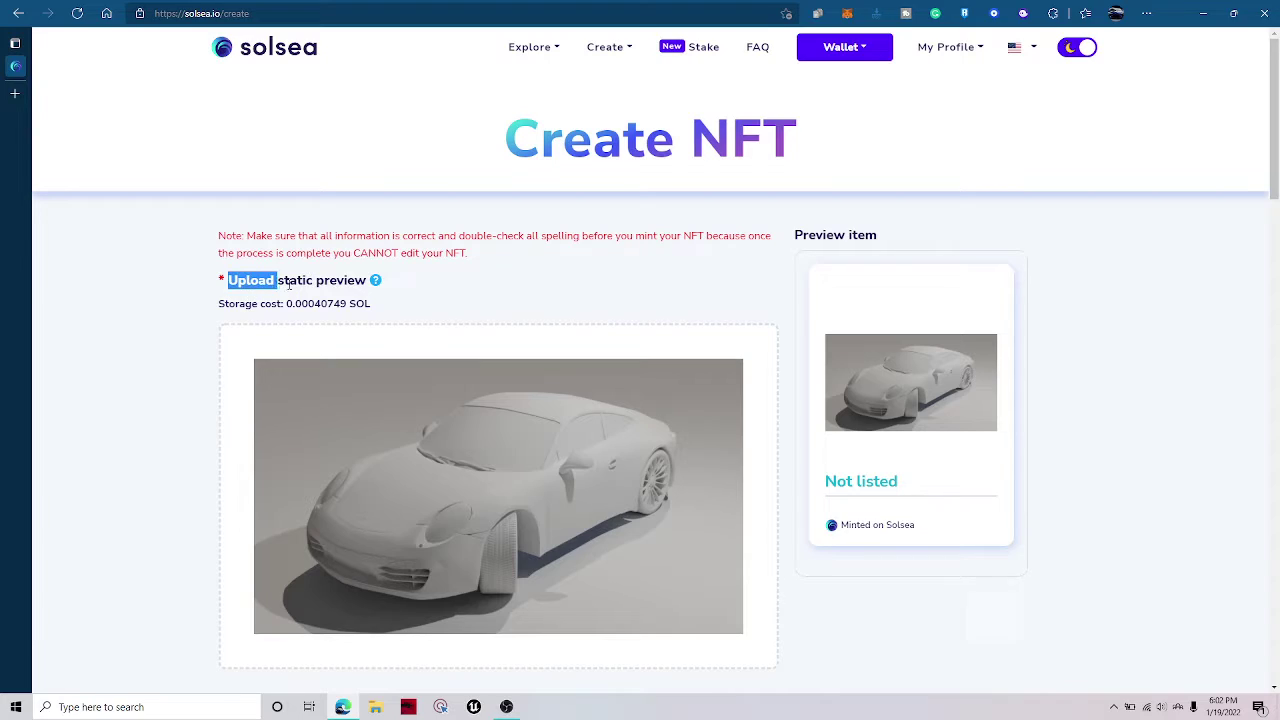
left_click_drag(289, 284, 366, 283)
left_click(306, 320)
double_click(320, 304)
left_click(317, 306)
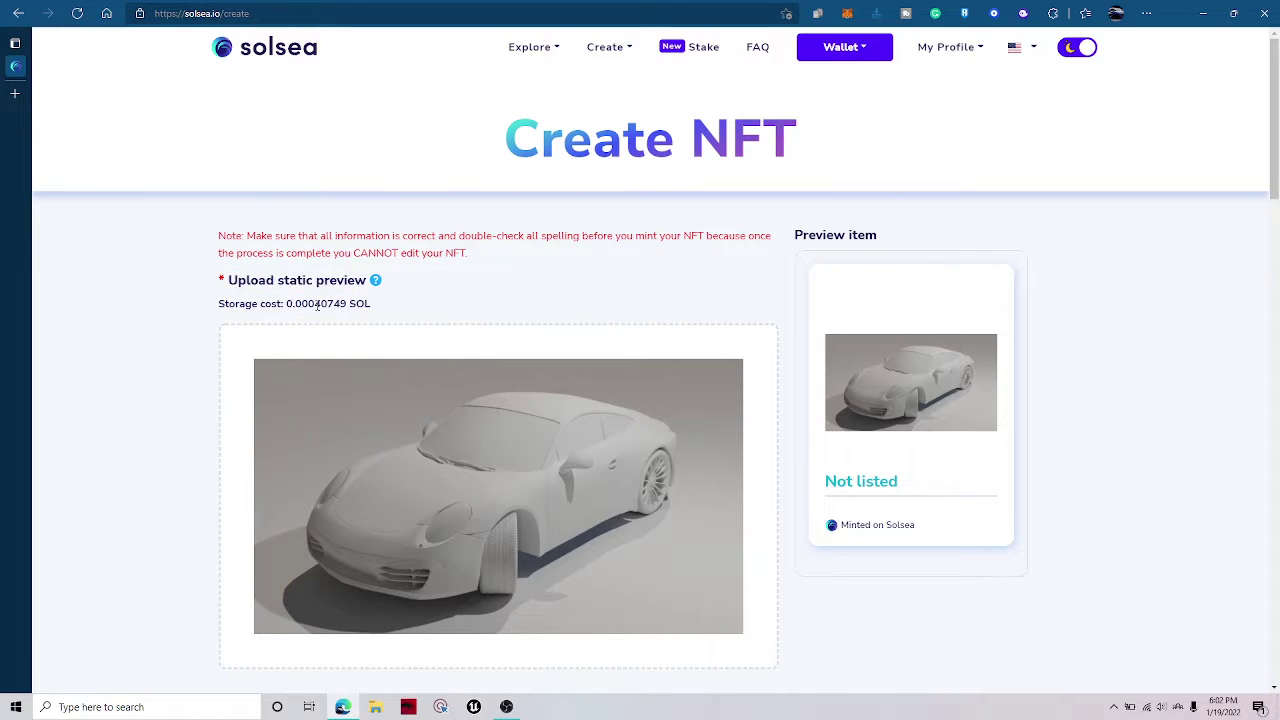
double_click(318, 305)
left_click(320, 308)
double_click(320, 308)
left_click(326, 314)
double_click(330, 315)
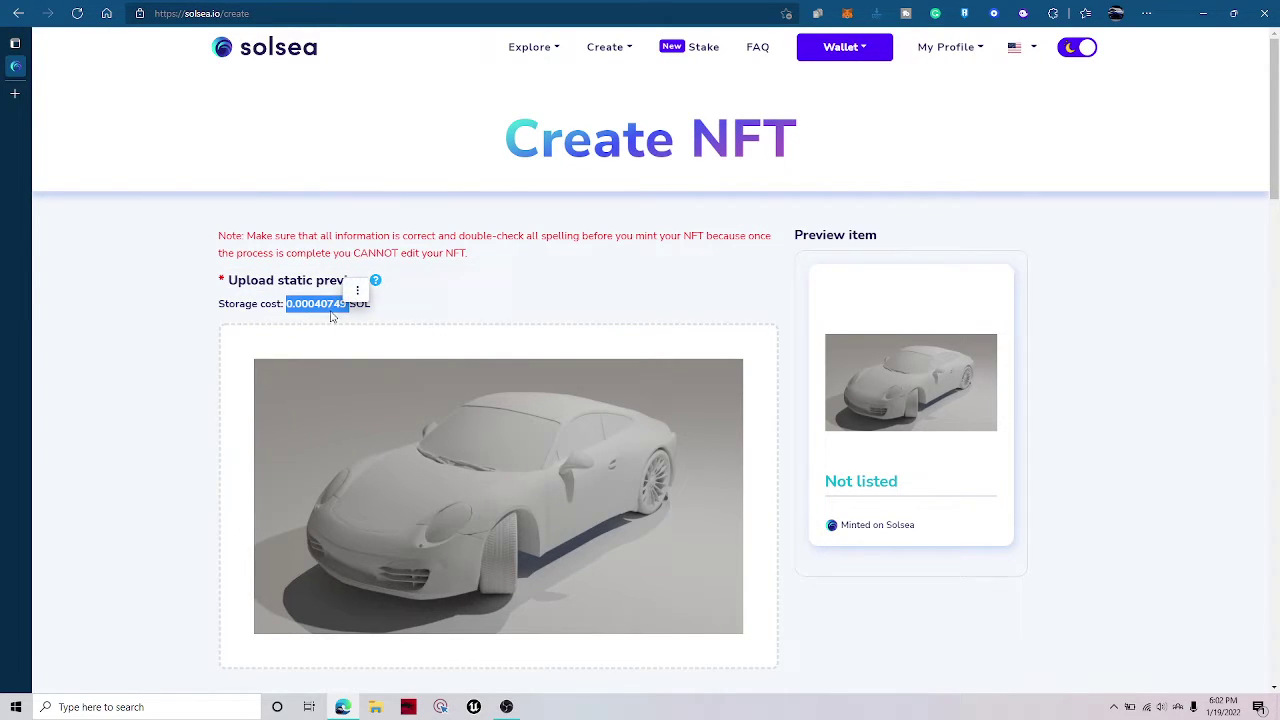
left_click(292, 308)
left_click_drag(290, 308, 389, 314)
key("ctrl+c")
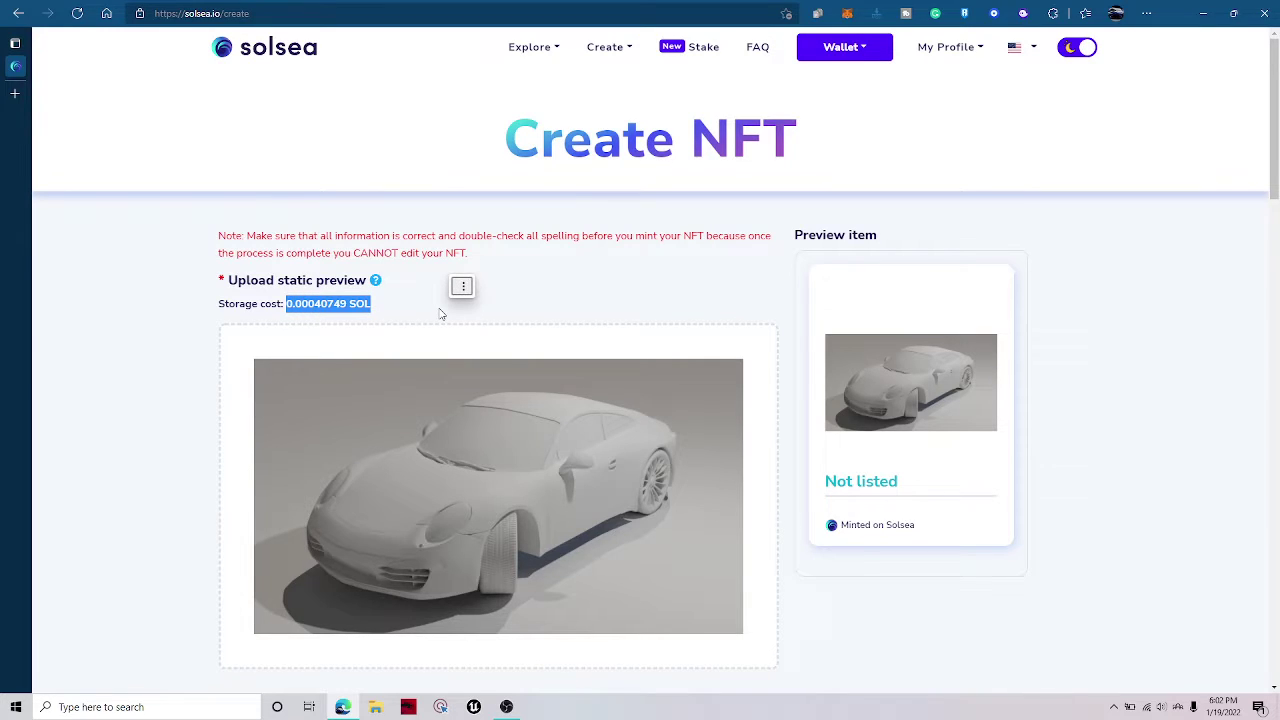
Search Google for '0.00040749 SOL to usd' in a new tab, discarding a wrong paste first.
key("ctrl+t")
type("J4sFHEXHrTaUUEXRvotR6H1bPnvgM7VycB2knuSpvd5s")
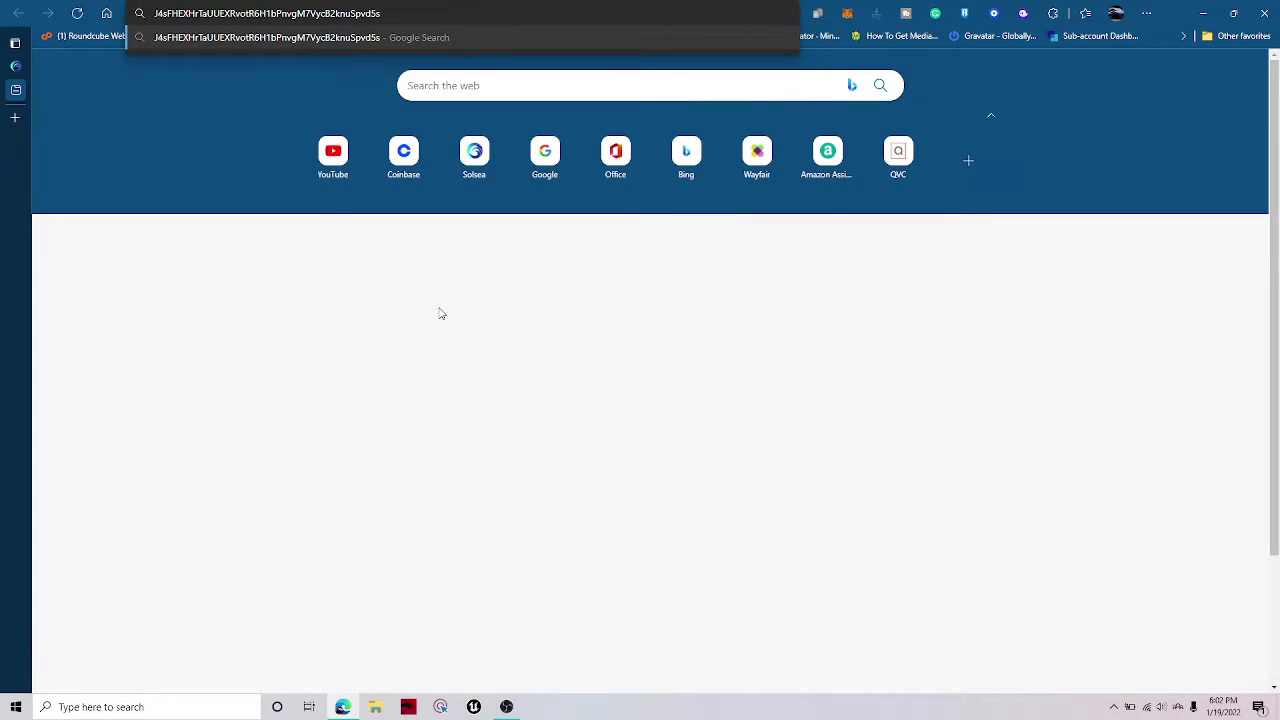
key("ctrl+w")
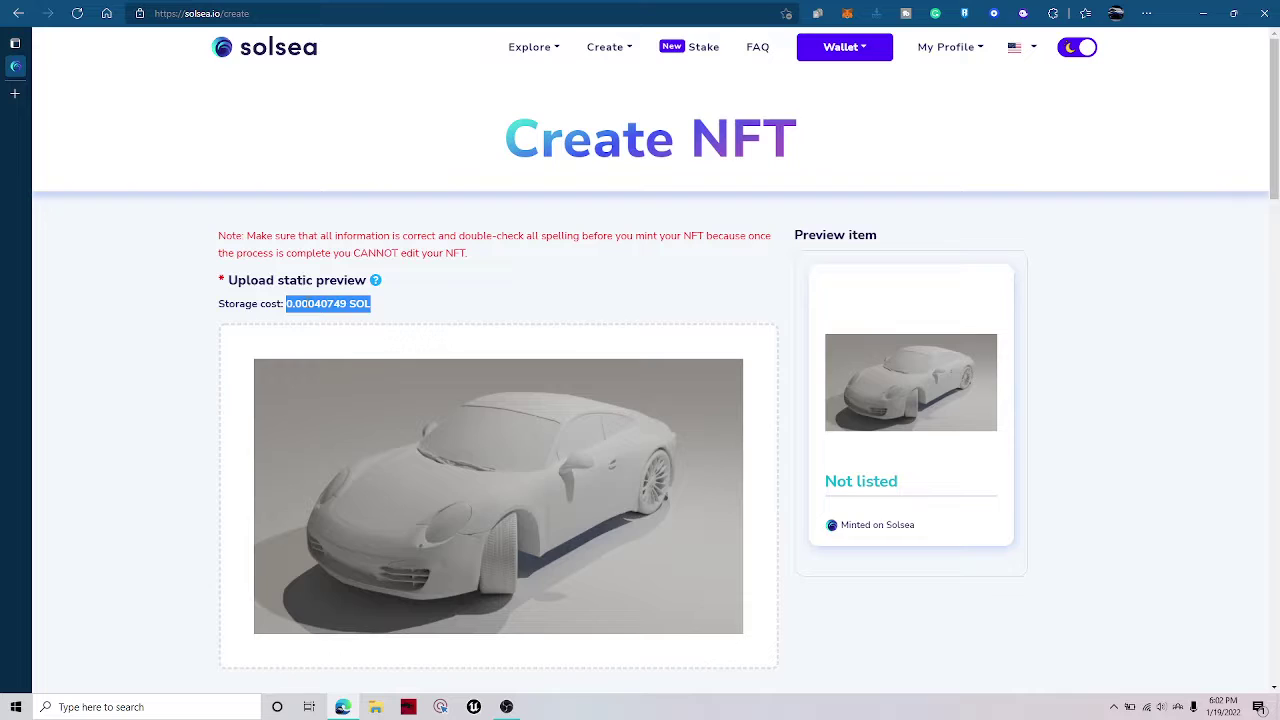
key("ctrl+t")
key("ctrl+v")
type("to usd")
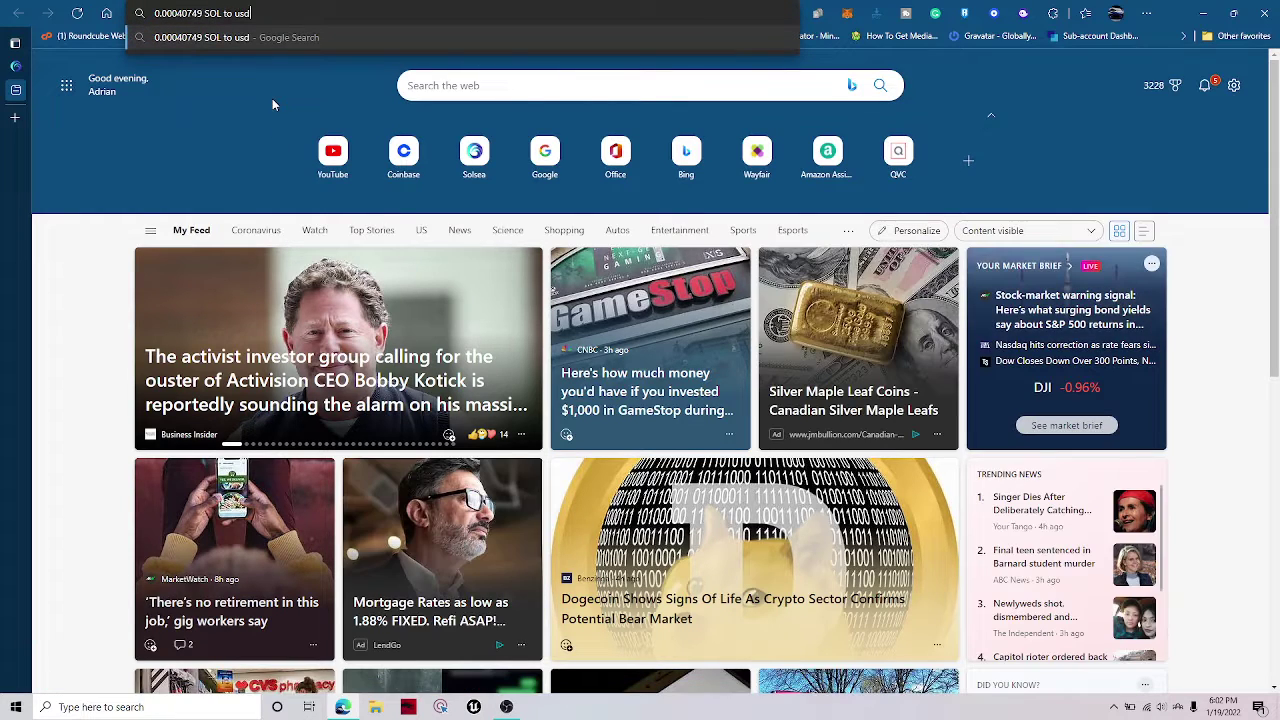
key("Return")
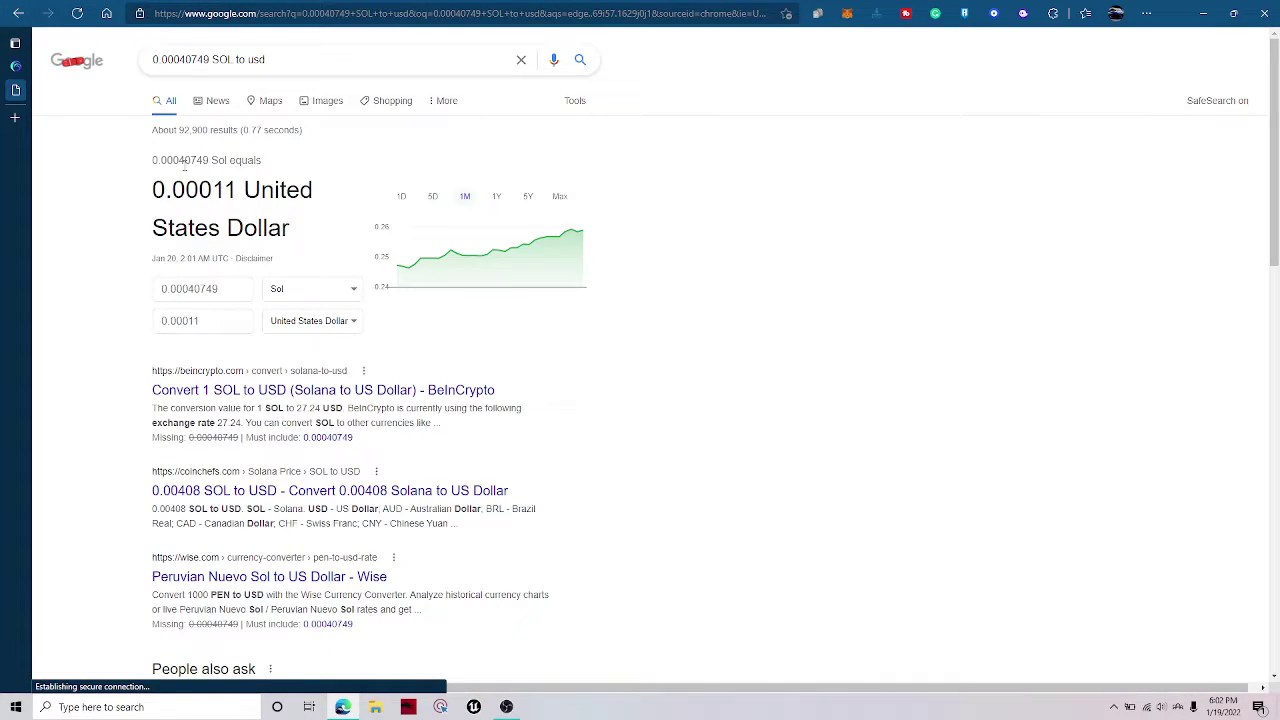
Select the 0.00011 USD result, then select the Sol amount to replace it.
left_click_drag(138, 189, 300, 236)
left_click(300, 237)
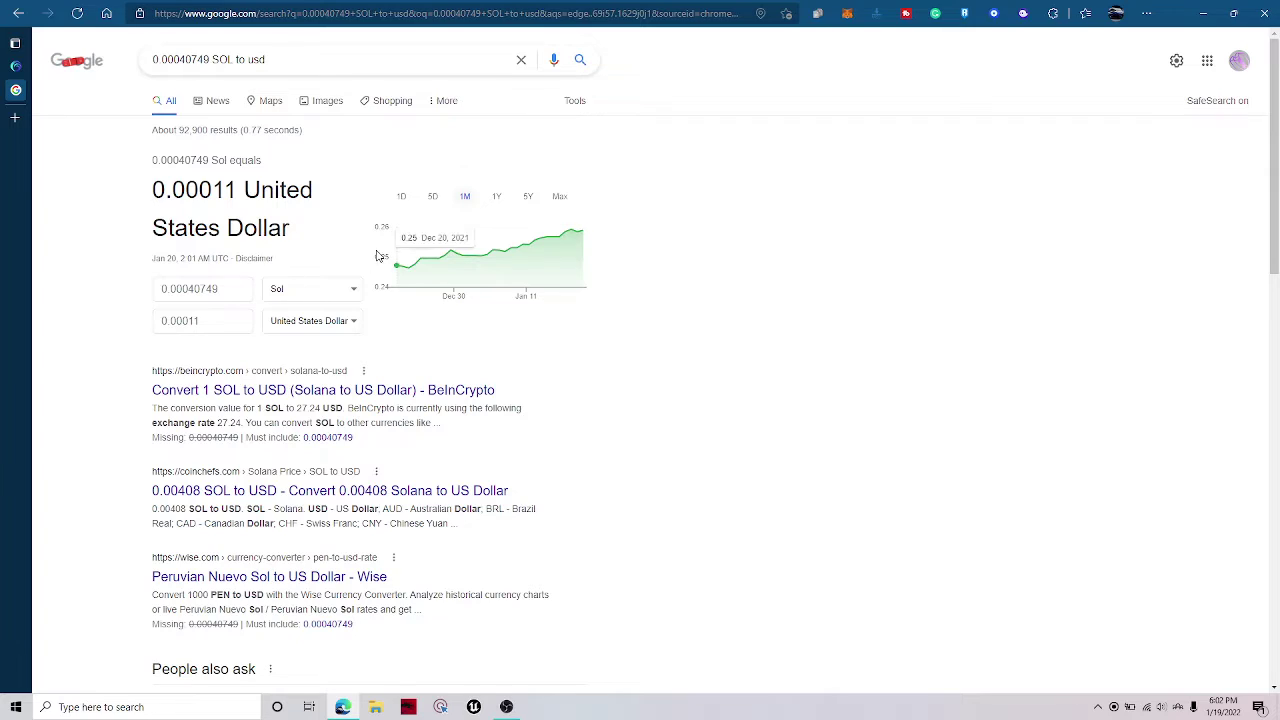
double_click(214, 294)
key("ctrl+c")
Set the Sol amount to 1, then convert 0.0004 SOL to USD on BeInCrypto's converter.
type("1")
left_click(276, 390)
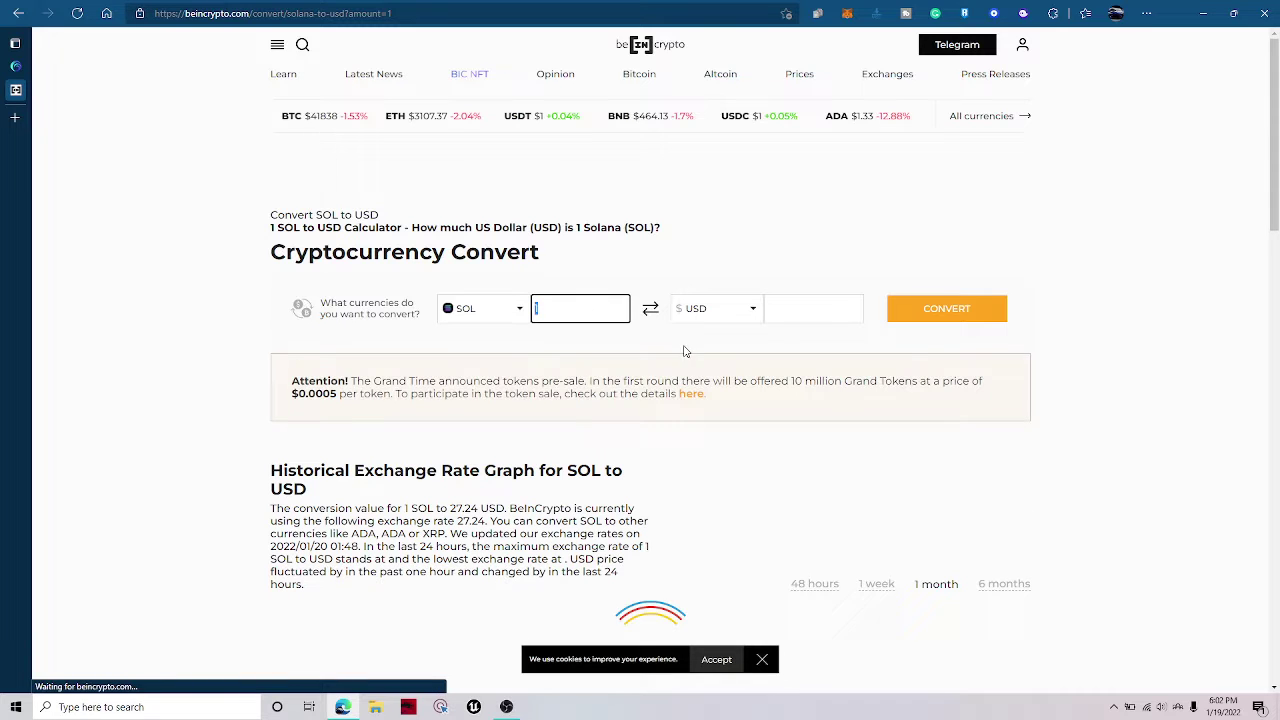
key("ctrl+v")
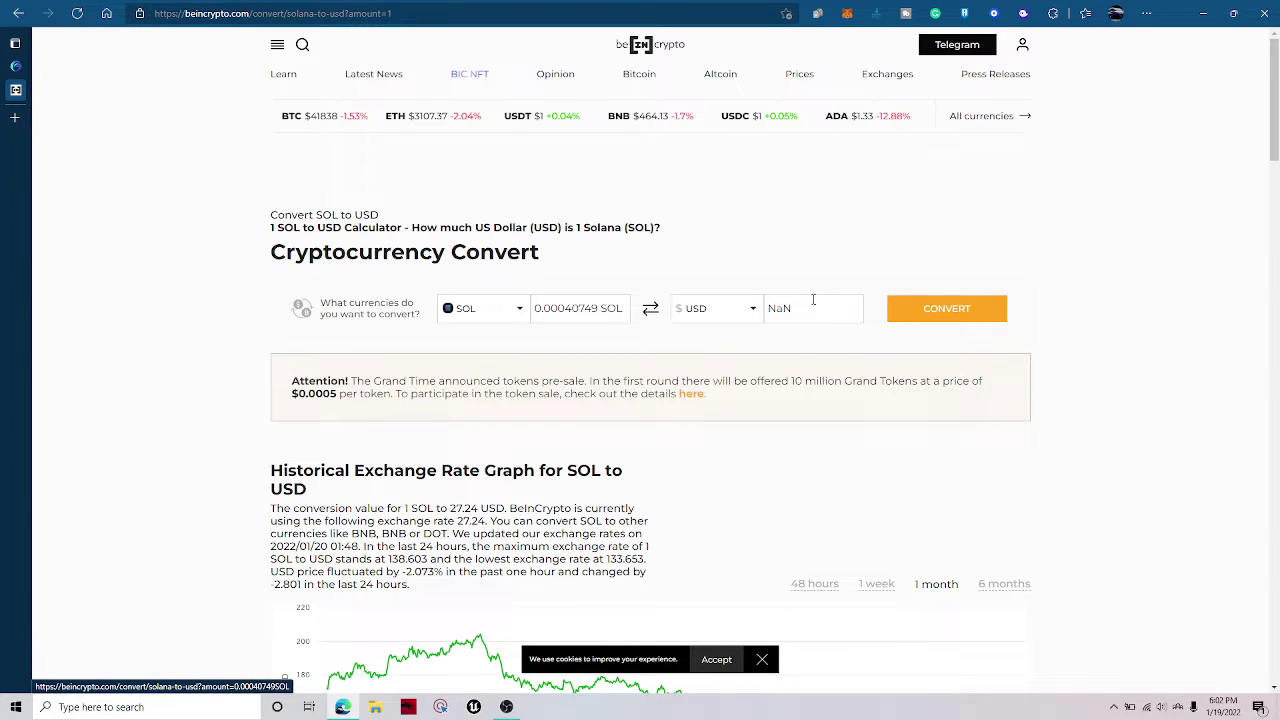
left_click(575, 310)
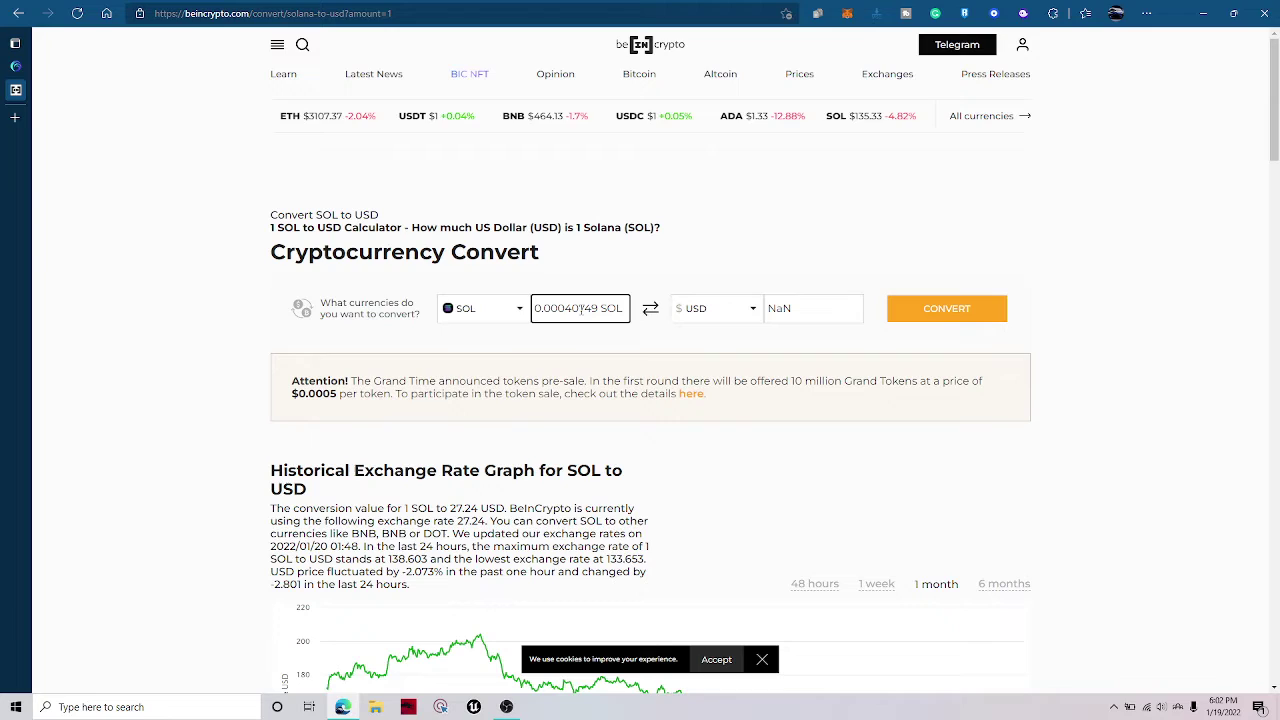
left_click_drag(573, 310, 614, 313)
key("BackSpace")
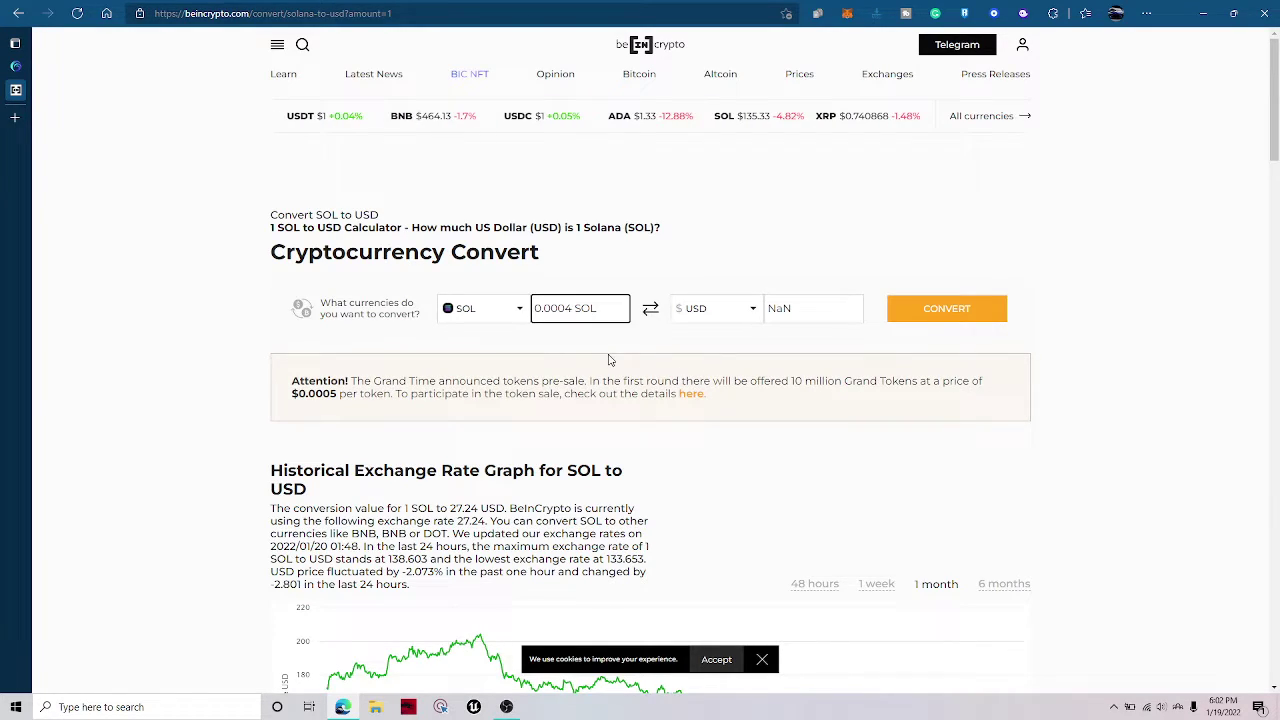
left_click(914, 318)
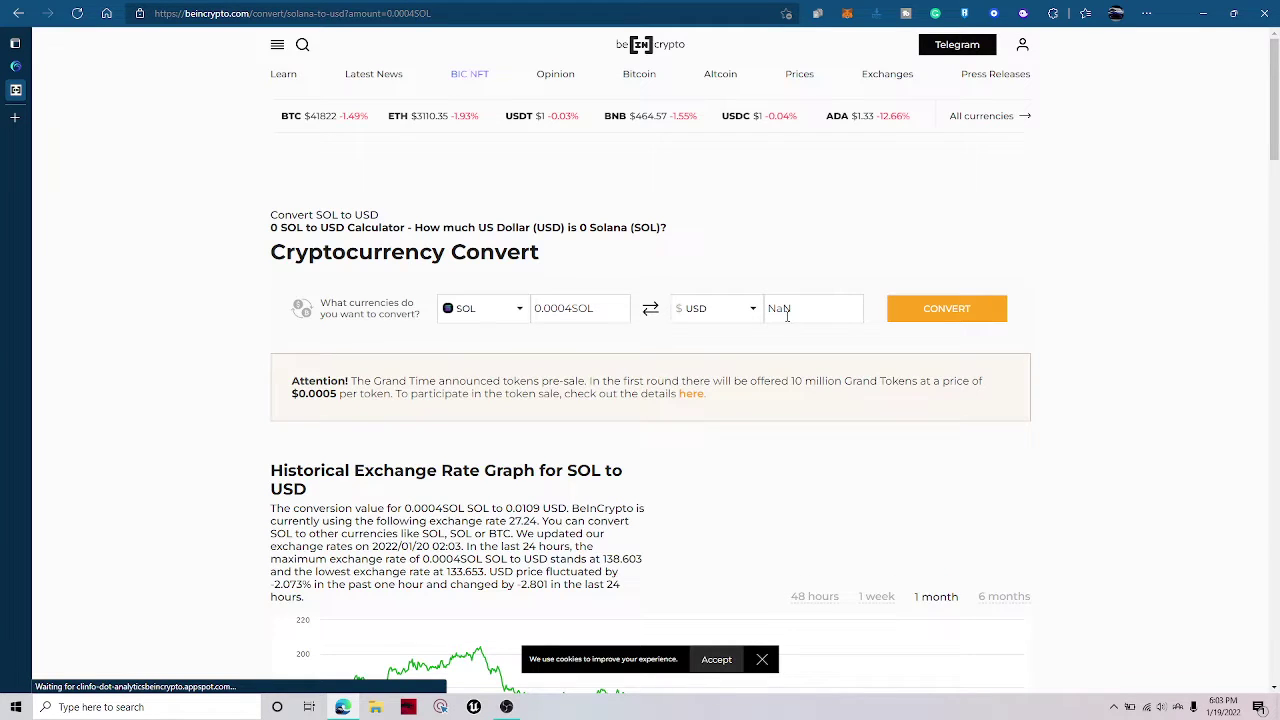
Close the converter tab and reselect the artwork storage cost on SolSea.
key("ctrl+w")
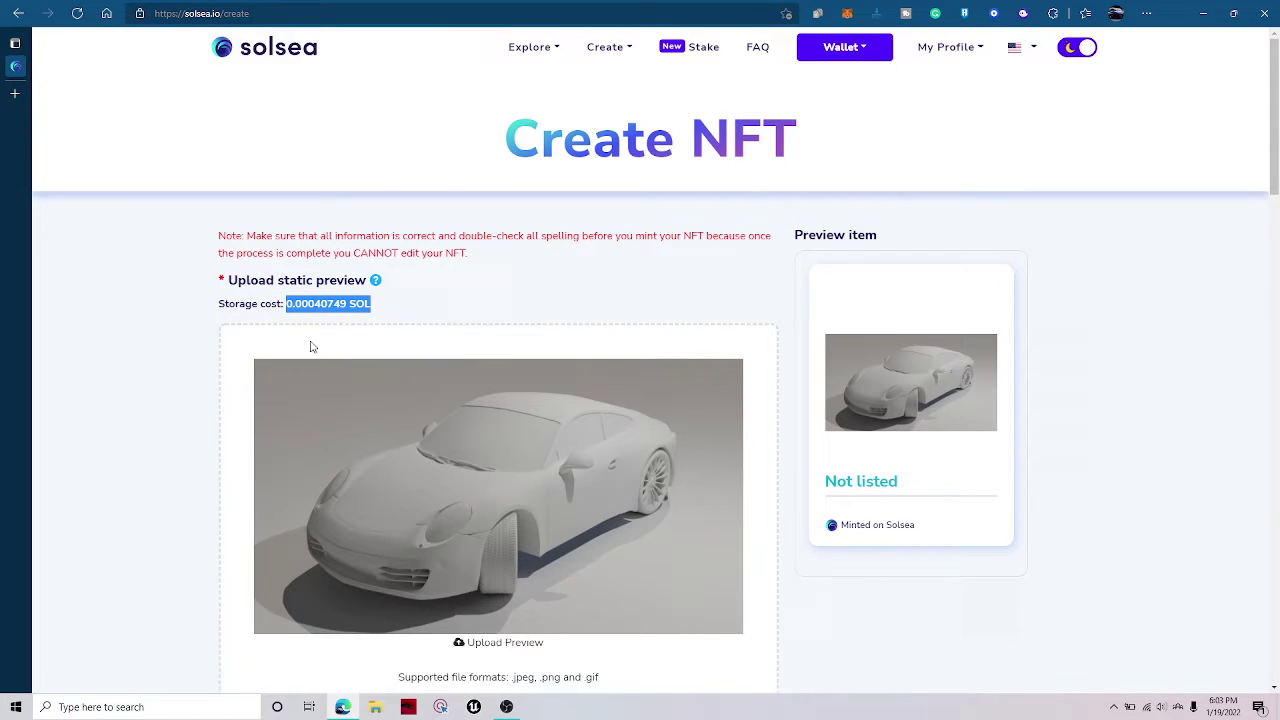
scroll(443, 301, "down", 3)
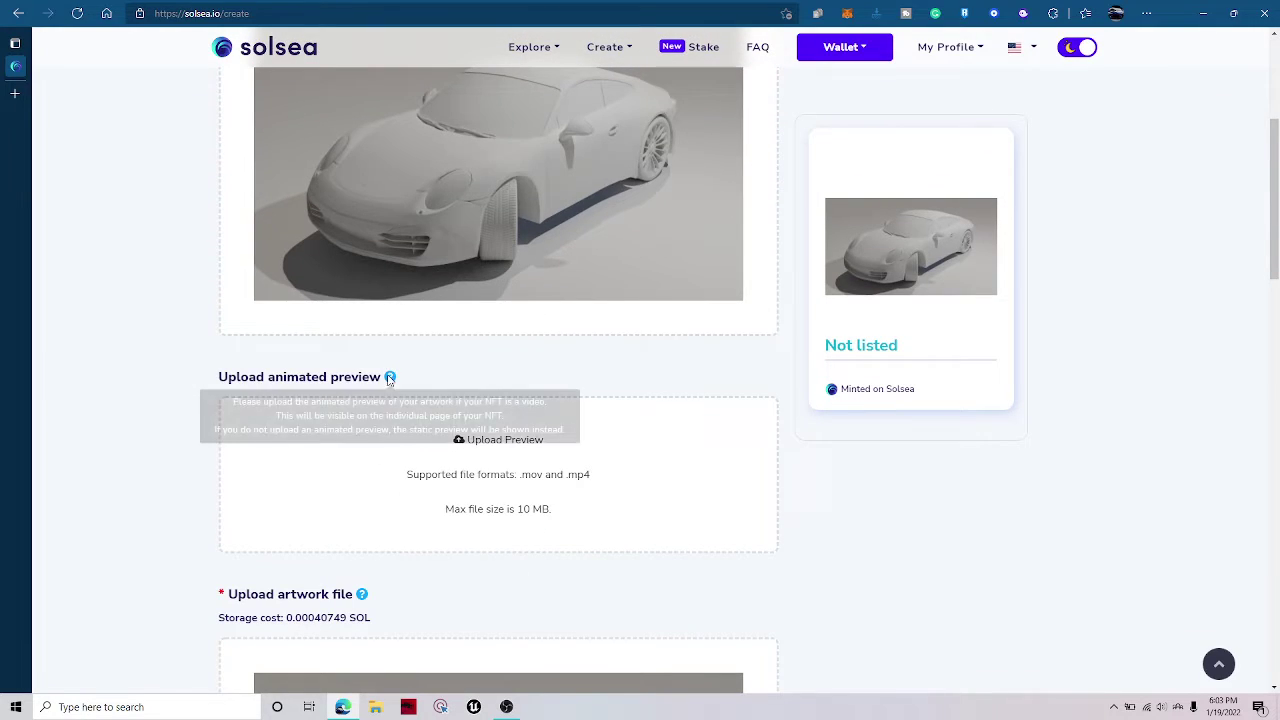
scroll(487, 403, "down", 3)
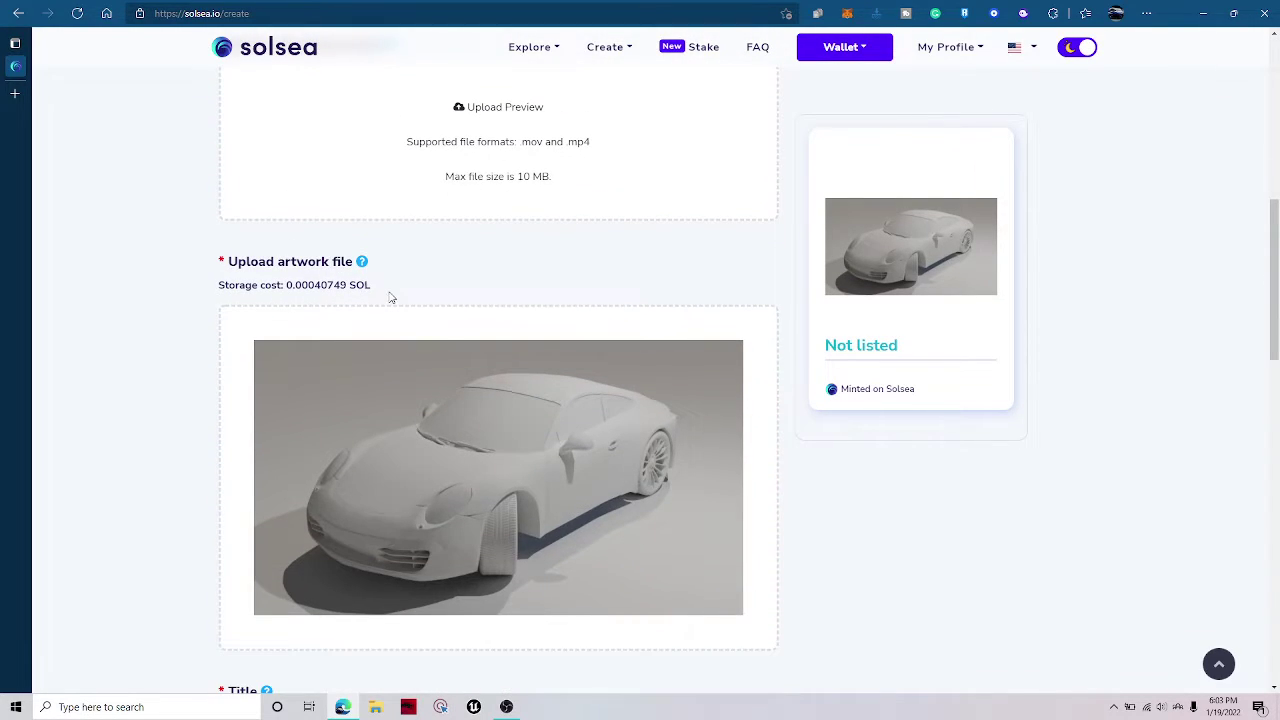
left_click_drag(391, 298, 278, 291)
left_click(567, 221)
scroll(391, 523, "up", 6)
scroll(263, 489, "down", 6)
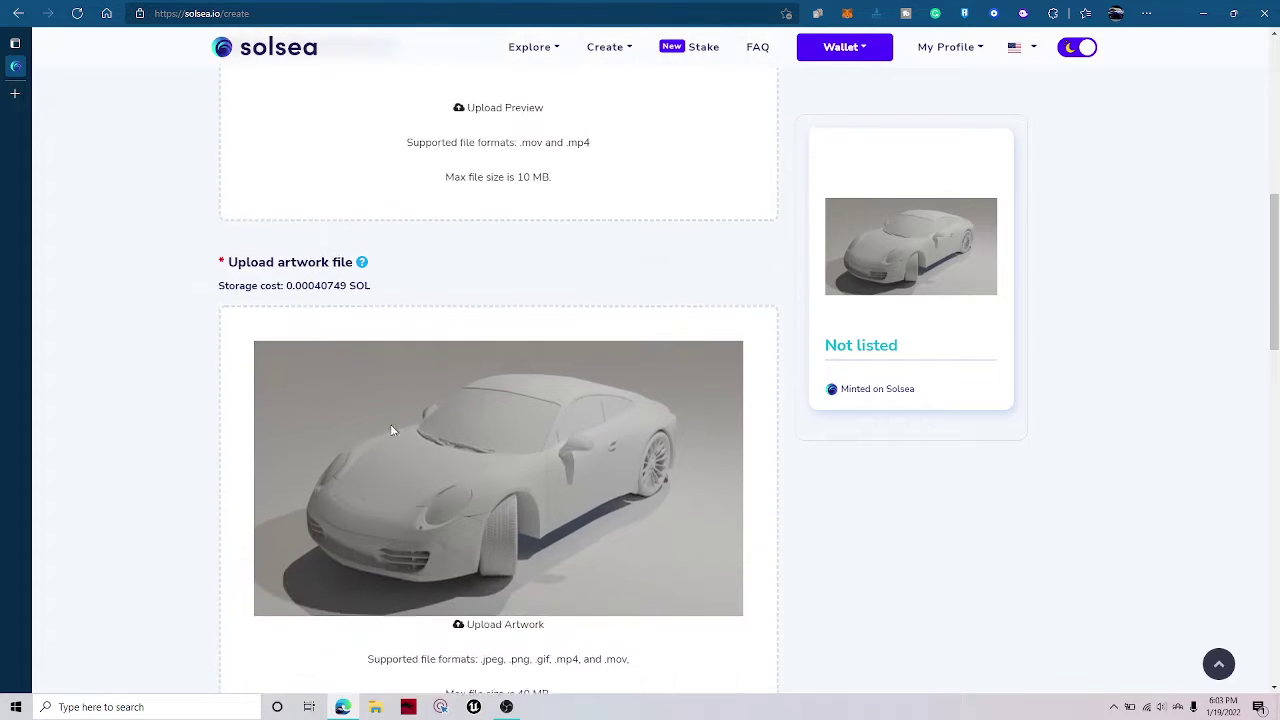
left_click_drag(287, 287, 408, 288)
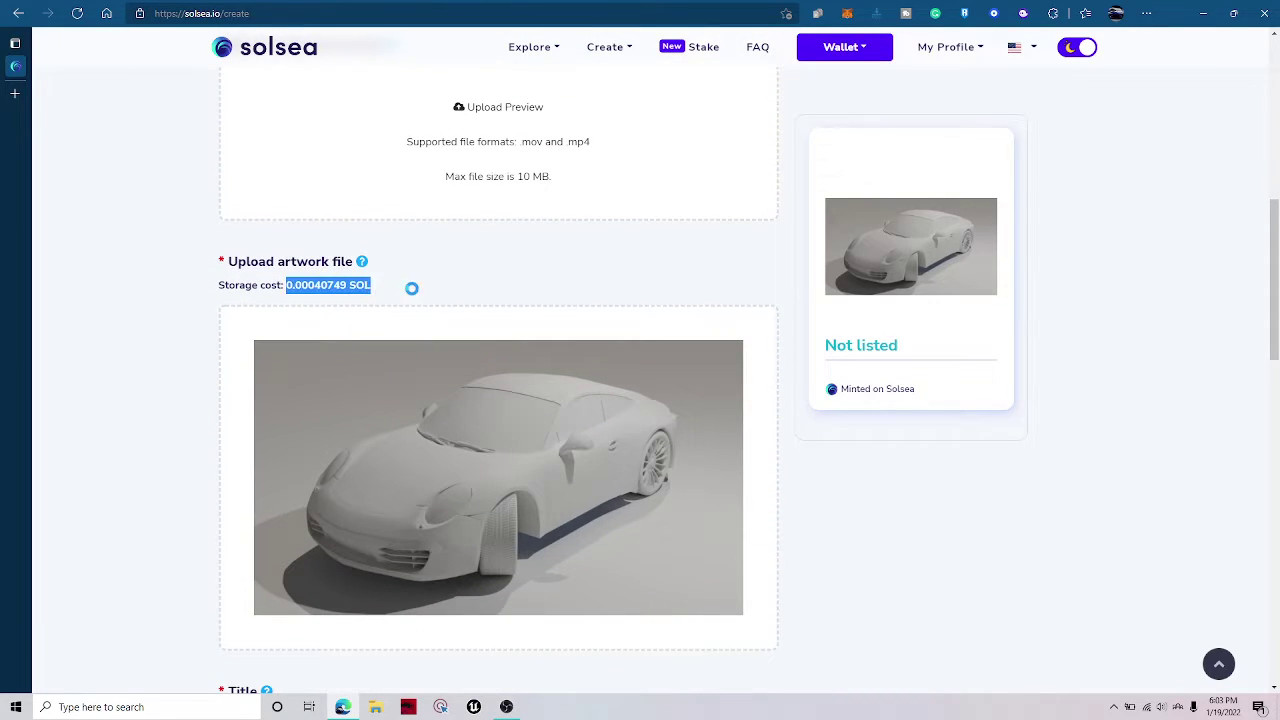
left_click(408, 288)
Enter 'Porche 911 Car' as the NFT title.
scroll(408, 292, "down", 3)
scroll(242, 373, "down", 1)
left_click(414, 387)
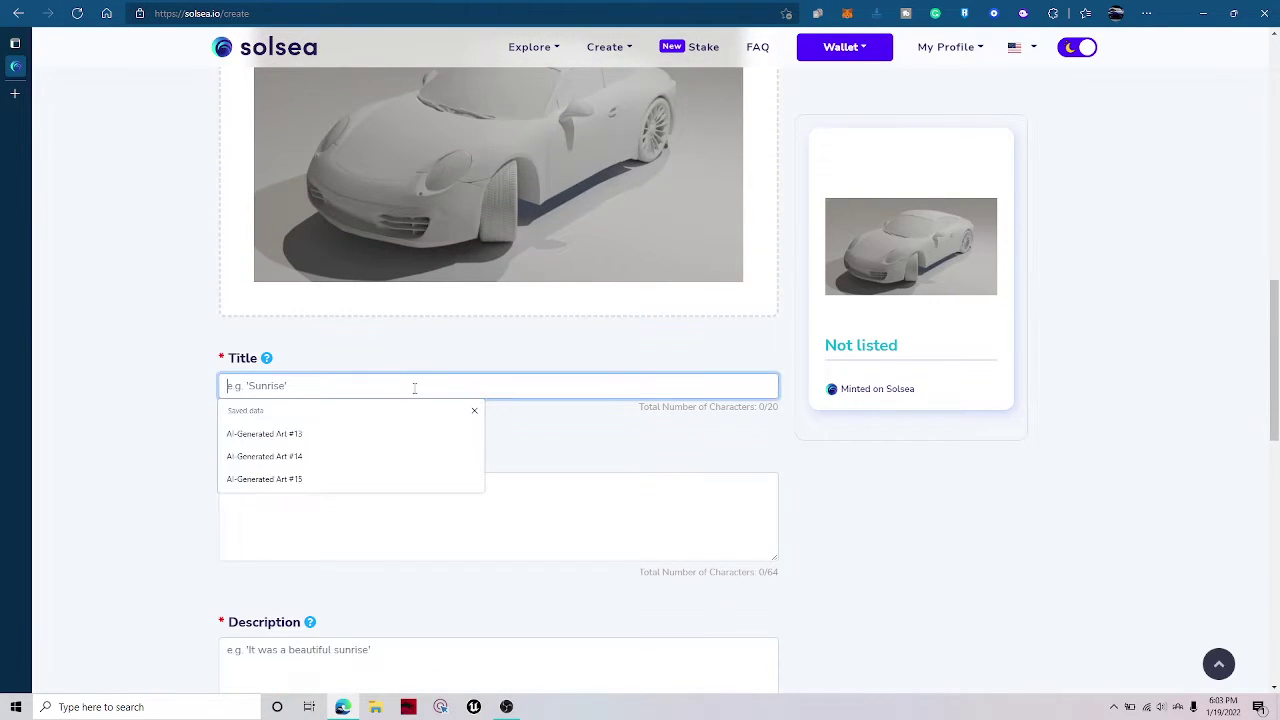
left_click(475, 411)
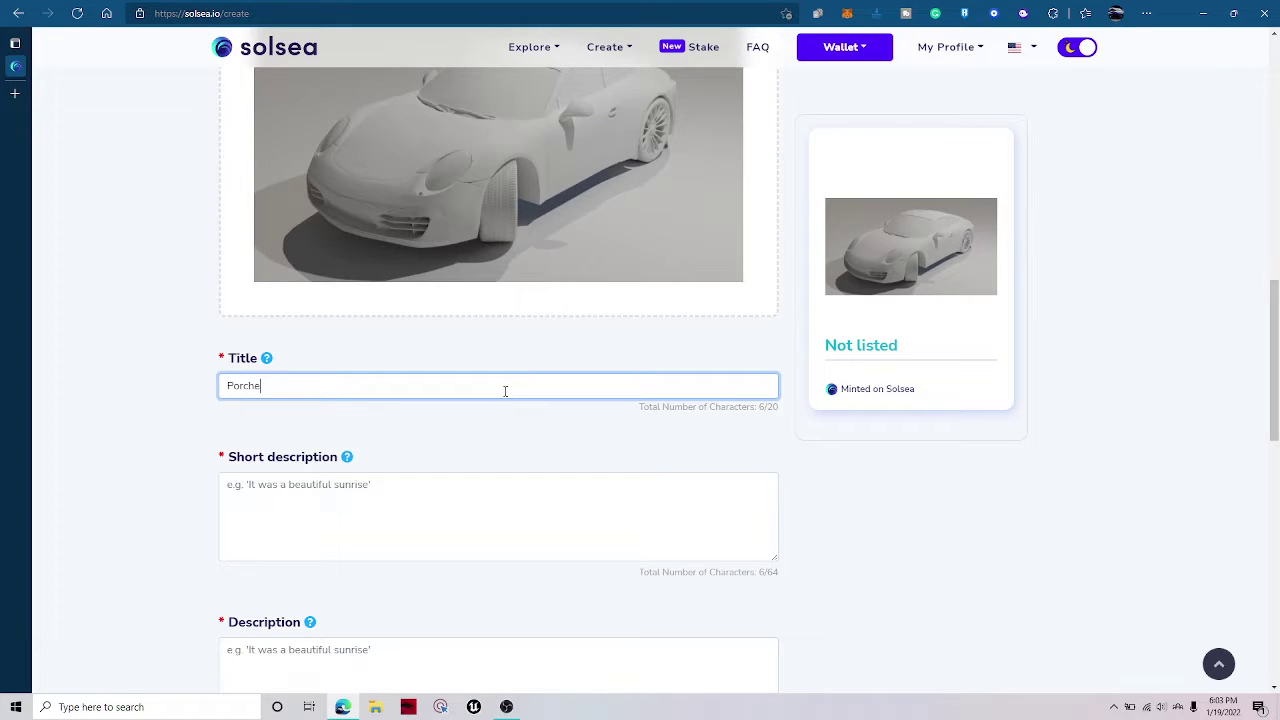
type("Porche 911 Car")
Paste the title into Short description, extend it into the full sentence, then copy it.
key("ctrl+a")
key("ctrl+c")
left_click(367, 503)
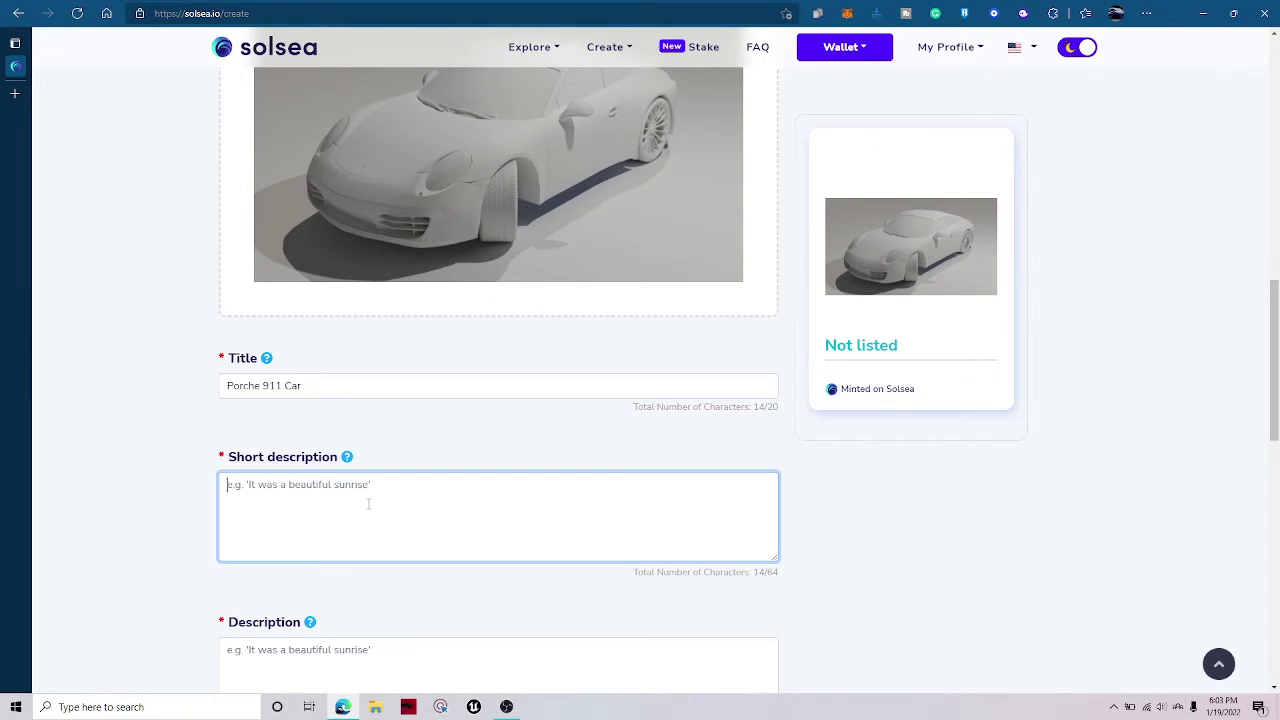
key("ctrl+v")
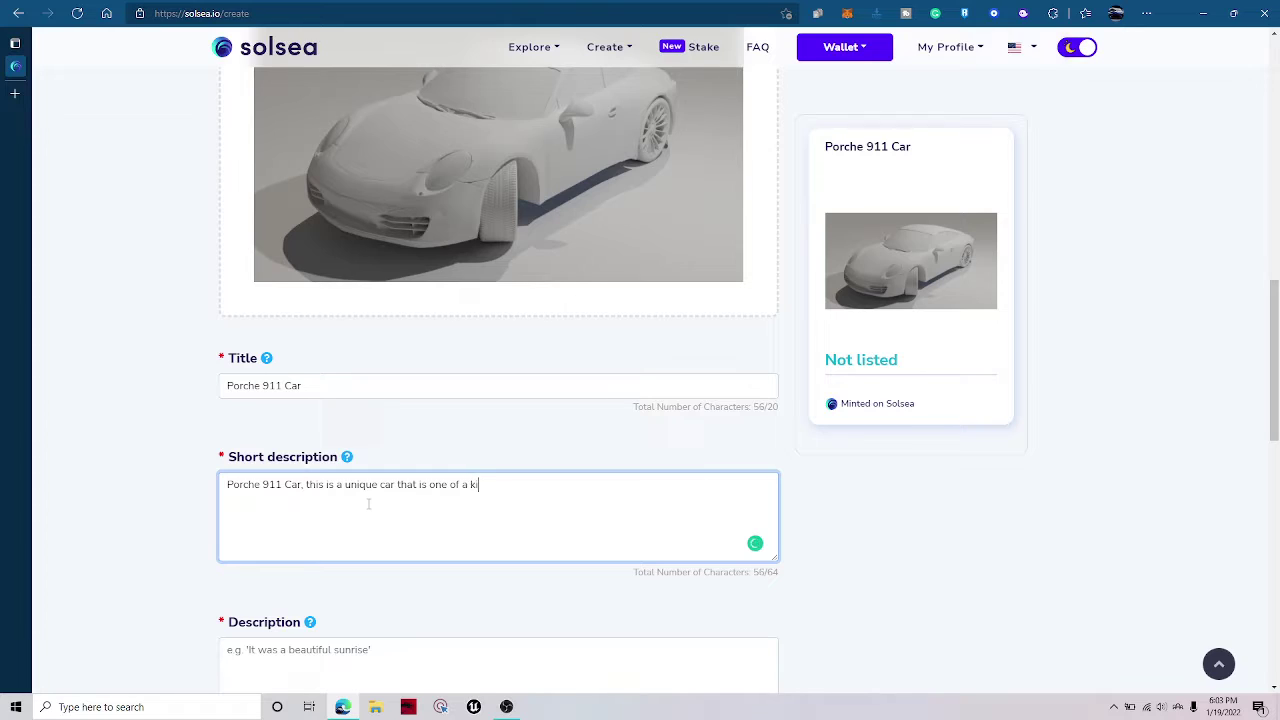
key("ctrl+a")
key("ctrl+c")
scroll(395, 555, "down", 3)
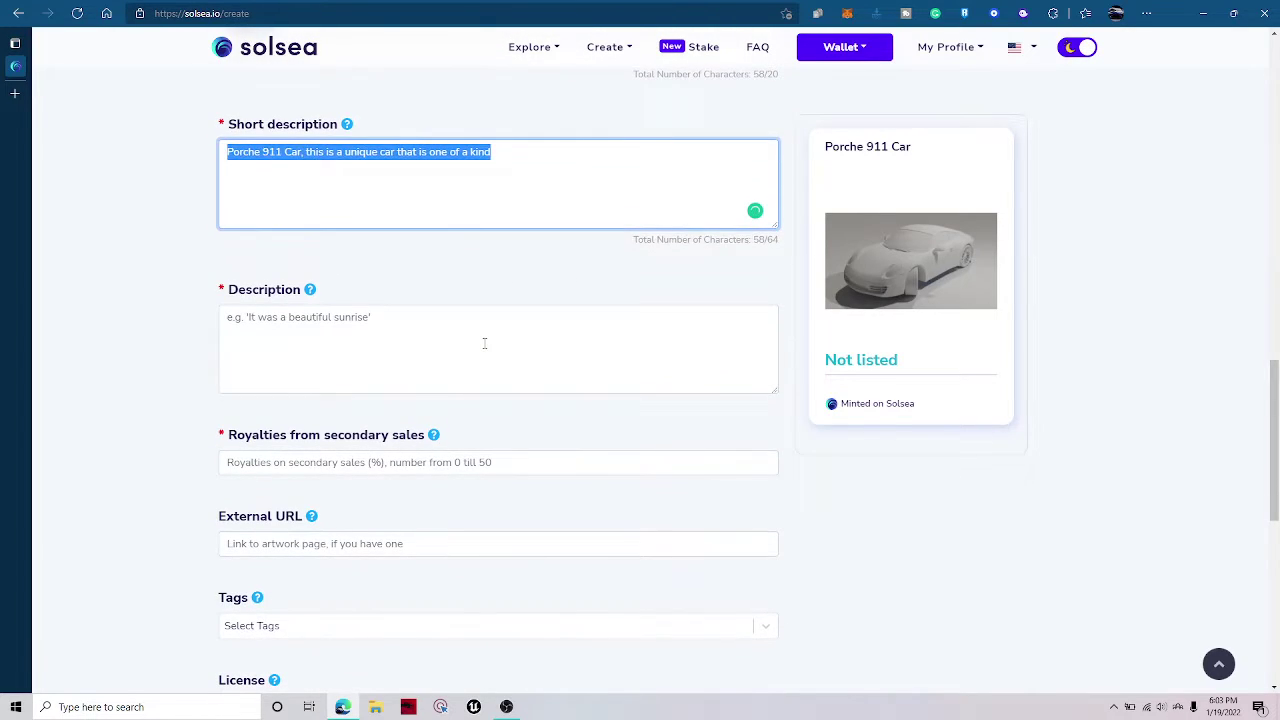
Paste the text into Description, removing the extra 'this' and comma and correcting 'Porsche'.
left_click(484, 343)
key("ctrl+v")
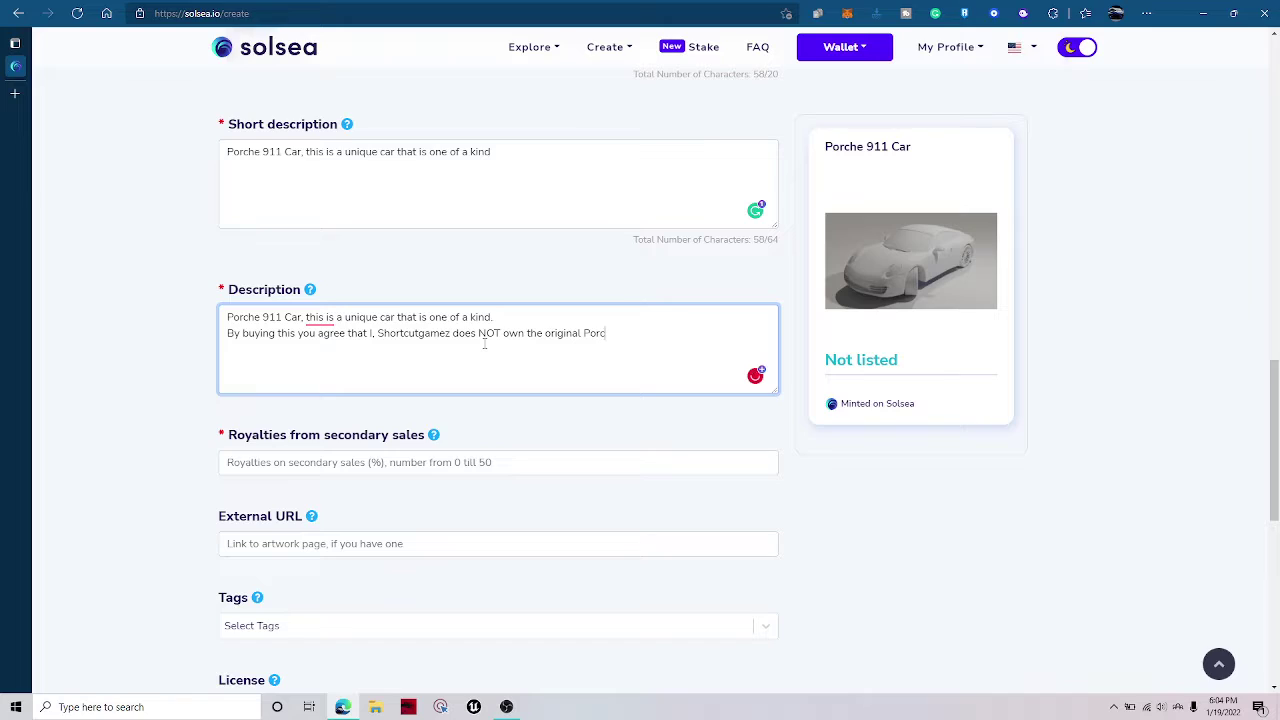
mouse_move(320, 318)
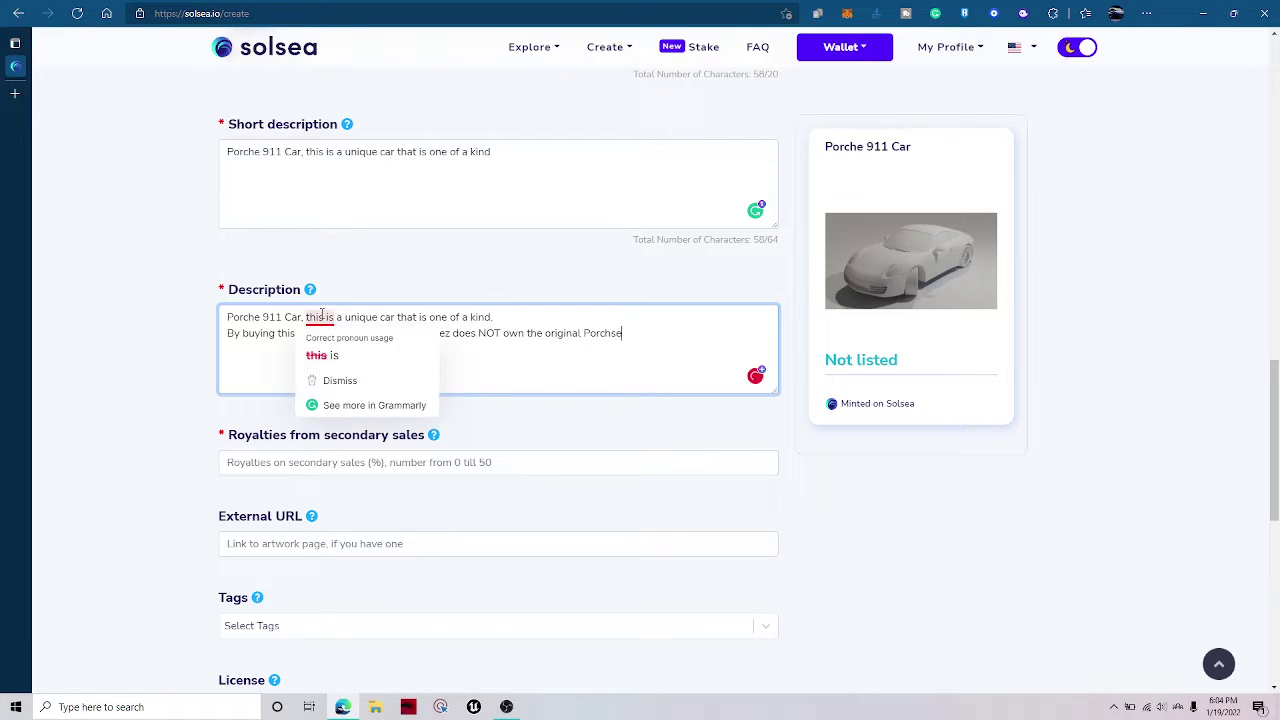
left_click(325, 354)
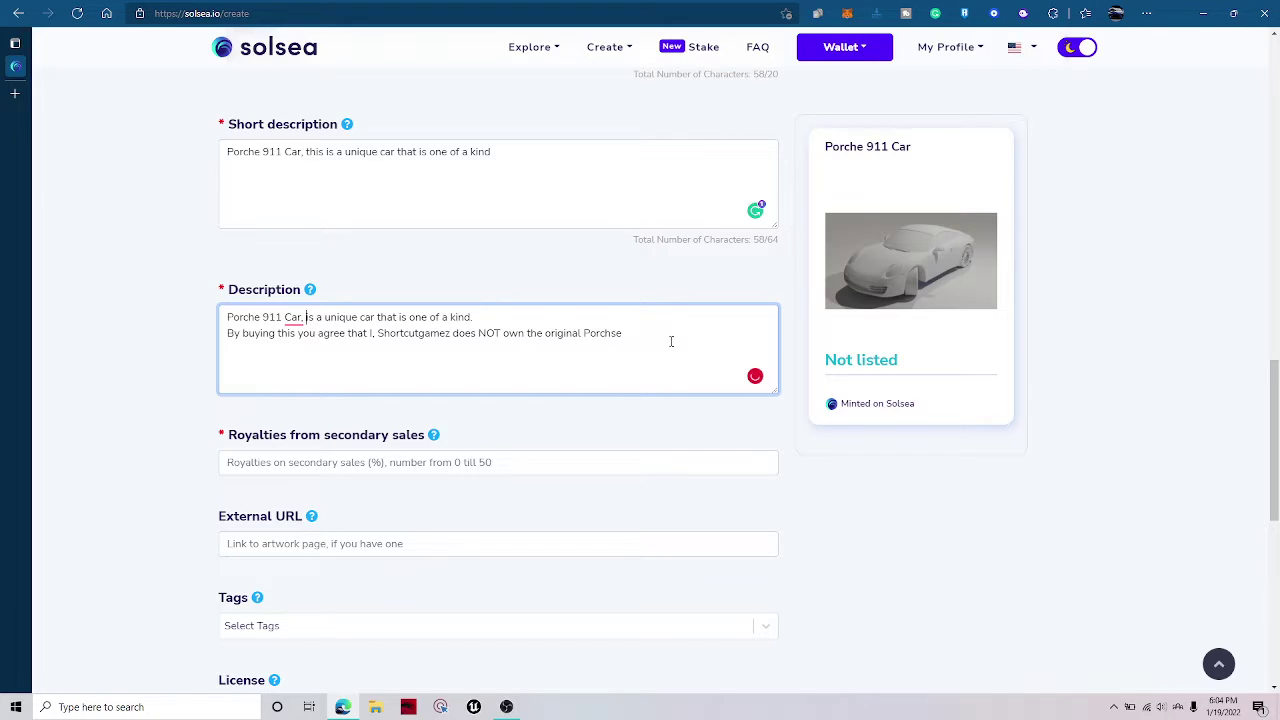
mouse_move(612, 334)
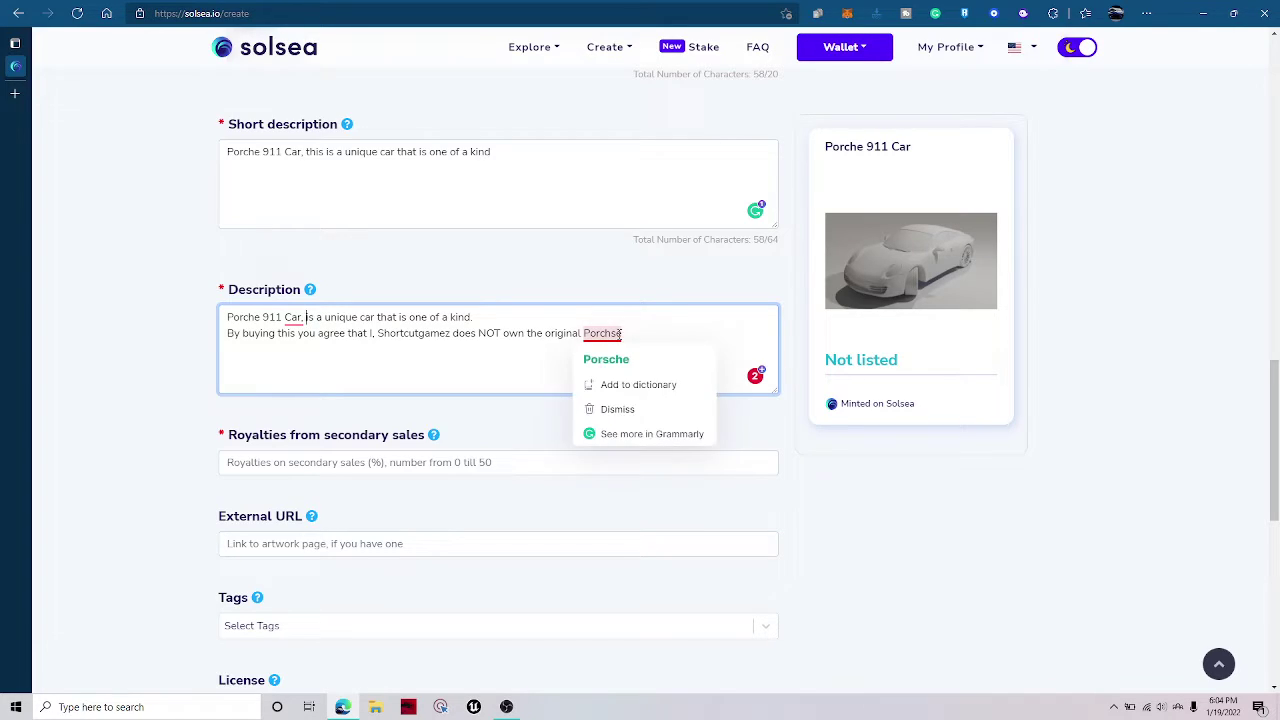
left_click(603, 357)
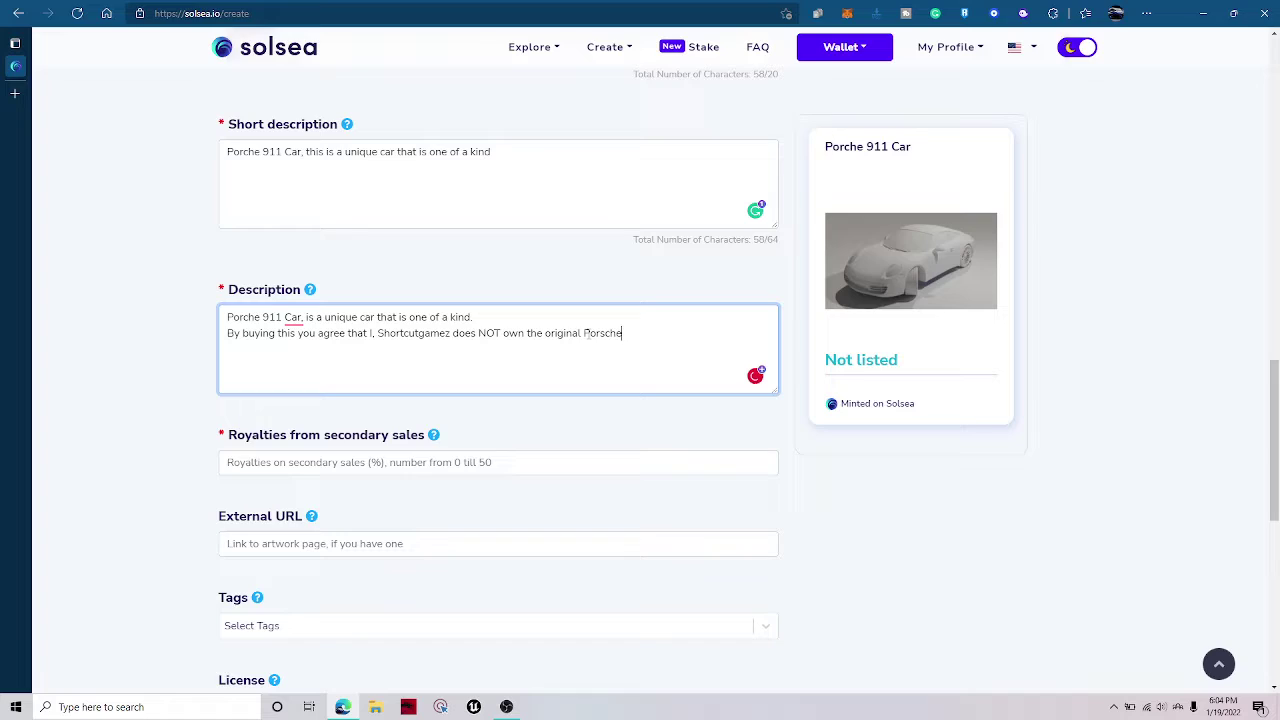
left_click_drag(584, 333, 622, 334)
mouse_move(294, 318)
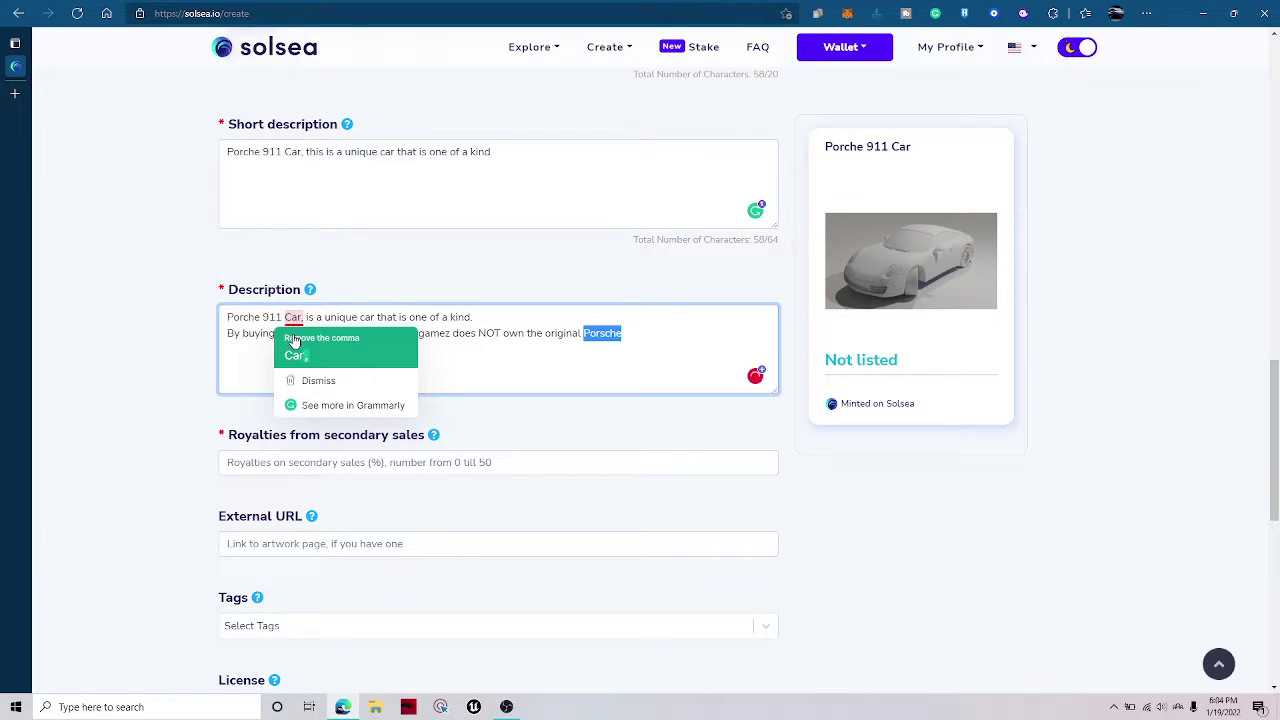
left_click(300, 354)
Replace 'Porche' with 'Porsche' in the short description and title.
left_click(231, 150)
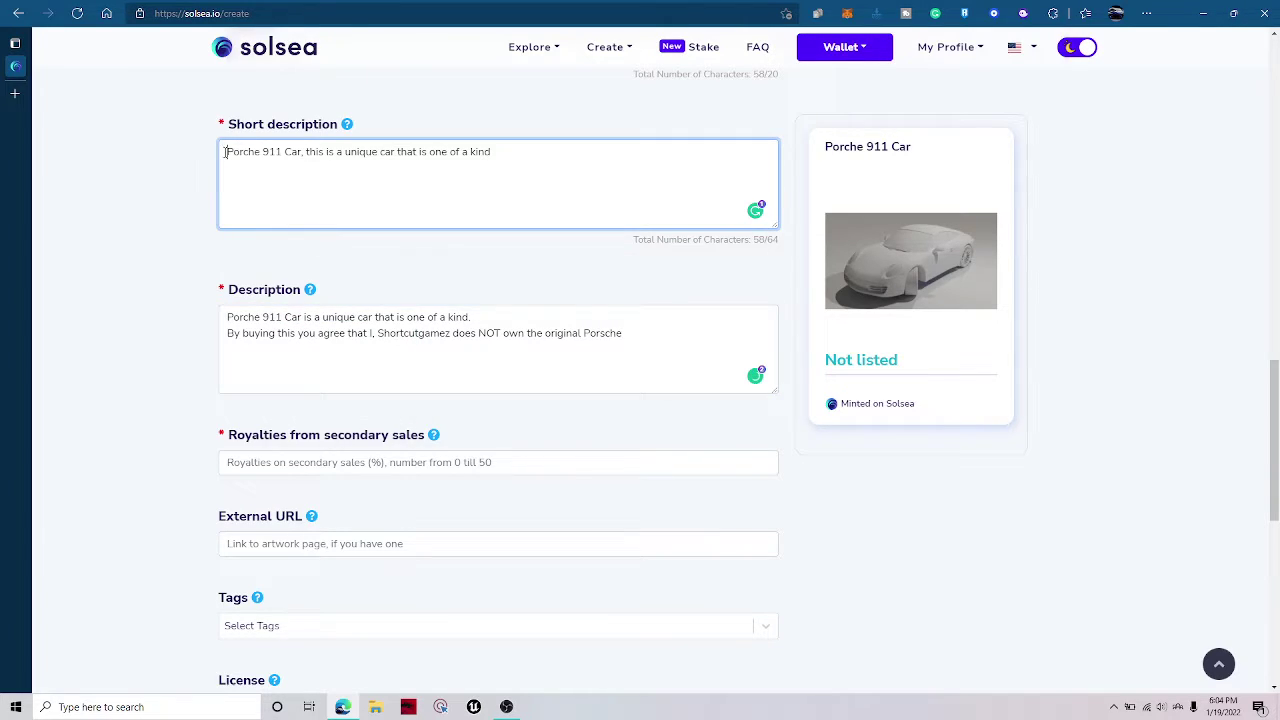
double_click(225, 151)
type("Porsche")
left_click(183, 216)
scroll(220, 320, "up", 3)
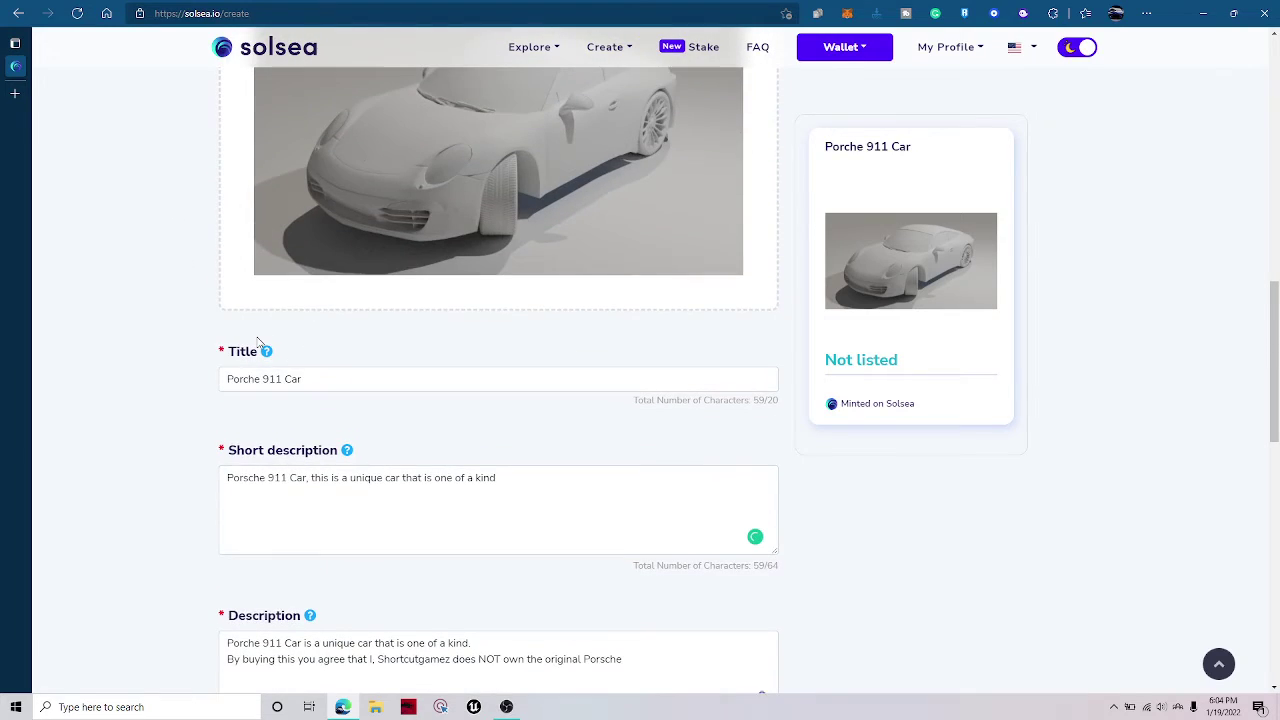
double_click(237, 387)
type("Porsche")
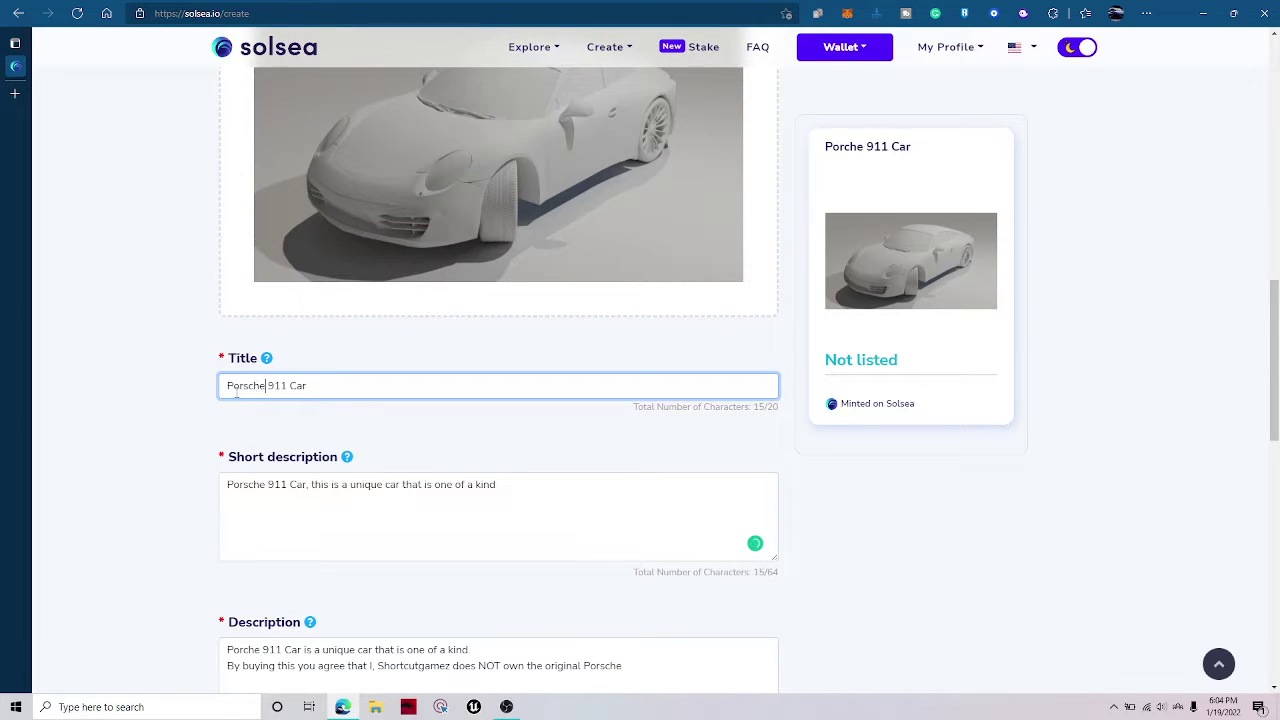
left_click(174, 422)
scroll(364, 432, "down", 7)
scroll(340, 445, "up", 3)
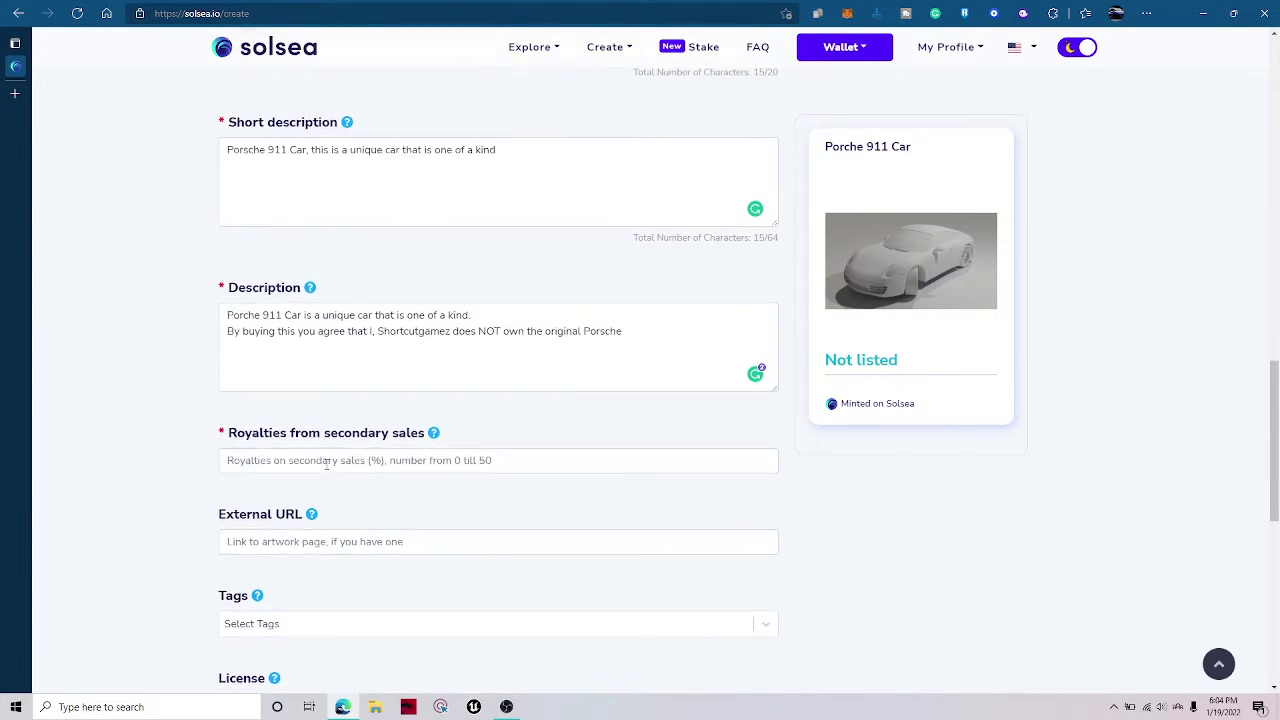
Enter 10 in Royalties from secondary sales, removing the extra zero.
left_click(389, 462)
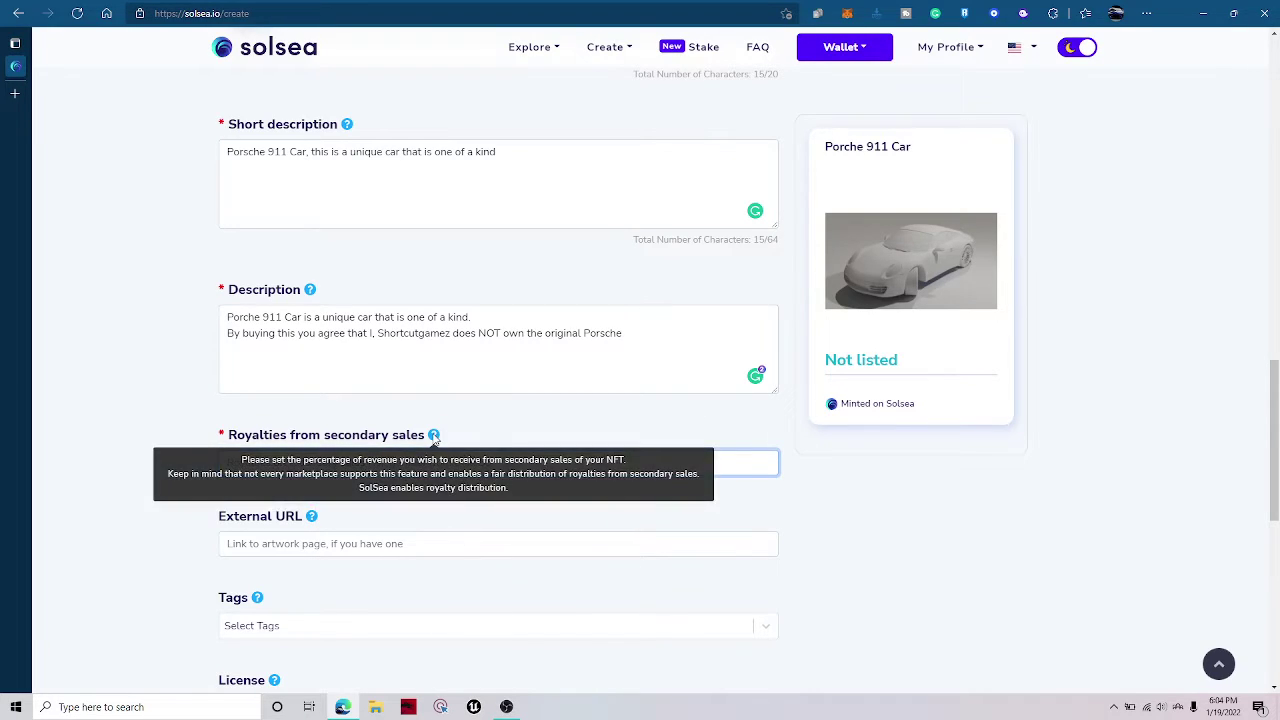
left_click_drag(210, 438, 306, 422)
left_click(197, 434)
left_click_drag(197, 434, 389, 436)
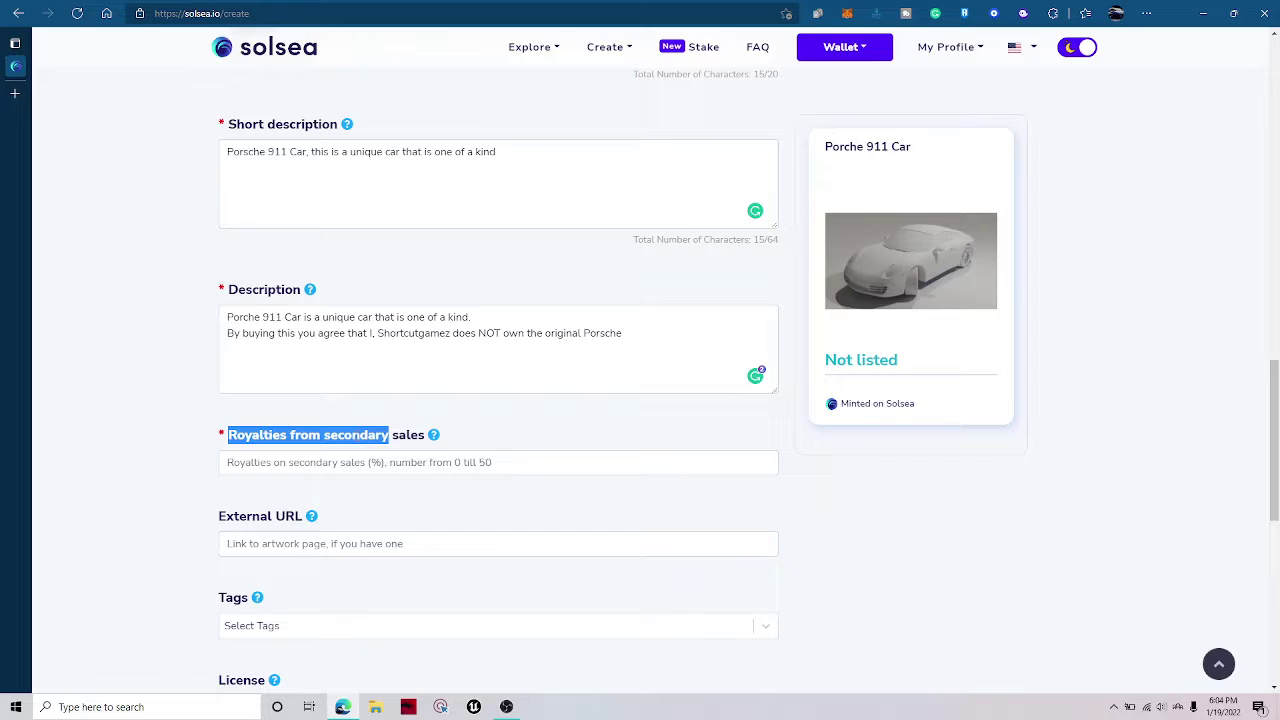
left_click(197, 452)
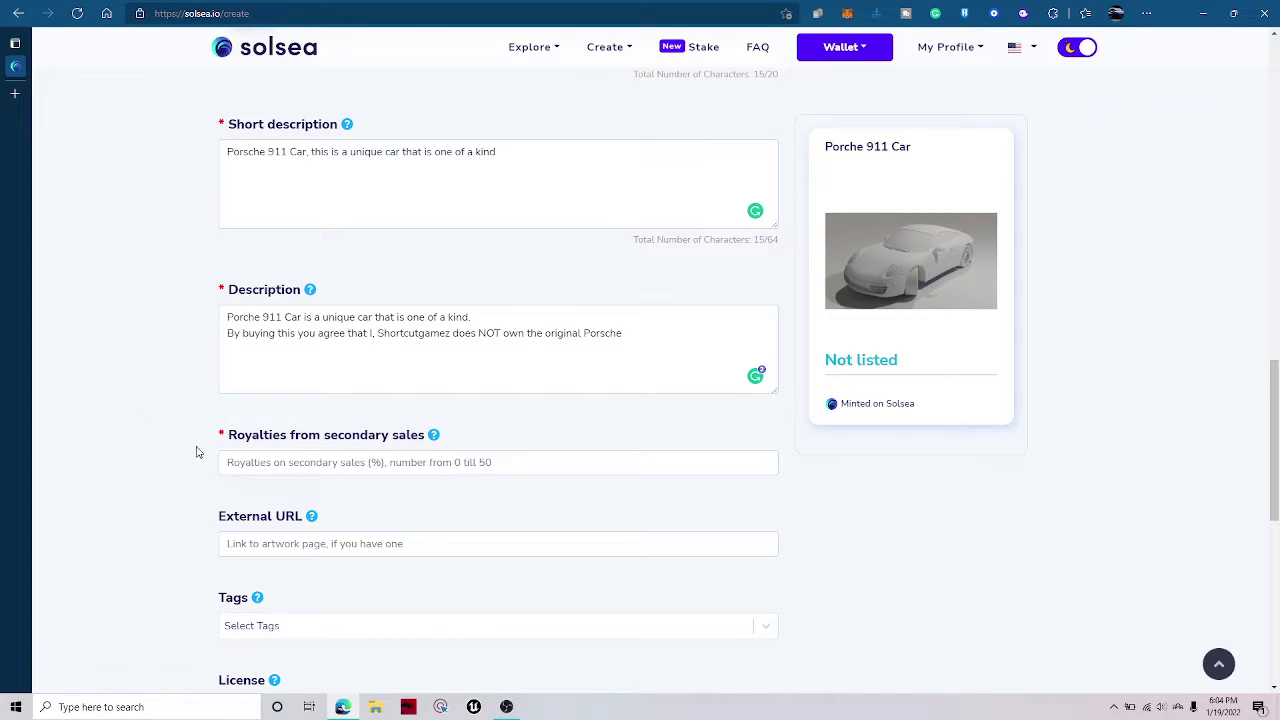
left_click(268, 463)
type("1")
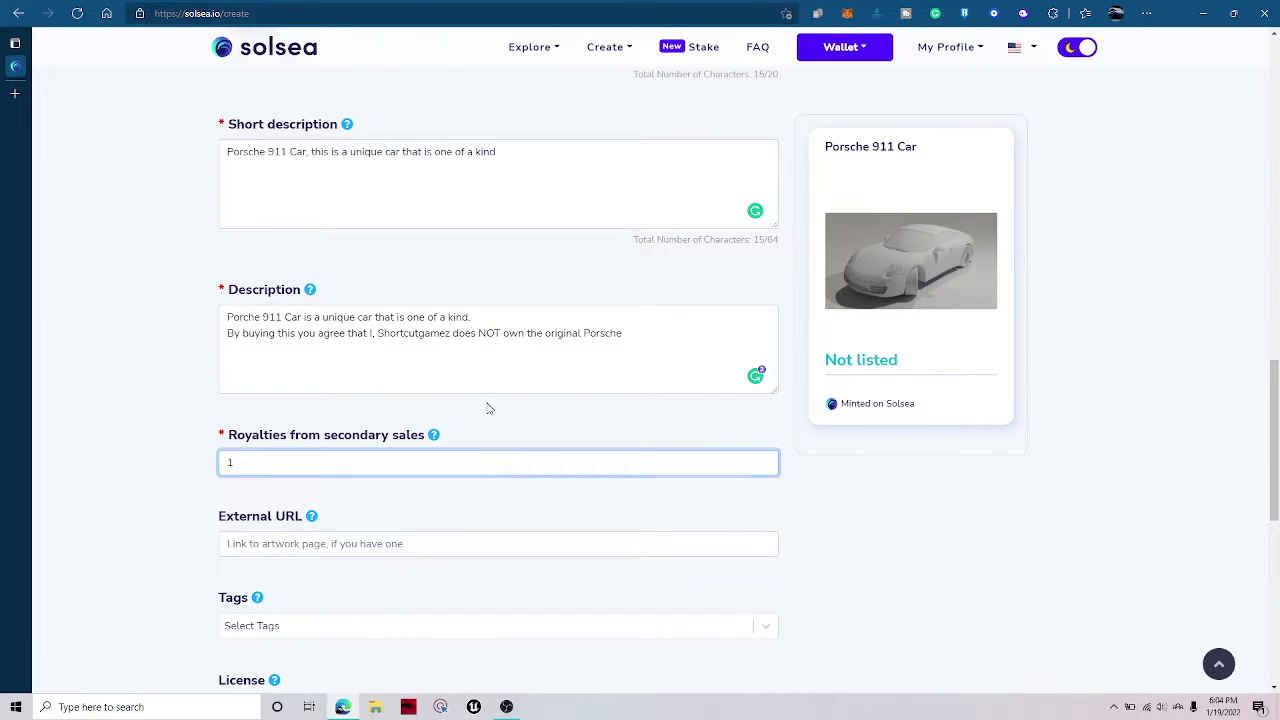
type("0")
left_click(489, 408)
left_click(480, 464)
type("0")
key("BackSpace")
Scroll down to the External URL field and look over the External URL and Tags labels.
scroll(511, 460, "down", 3)
left_click(393, 211)
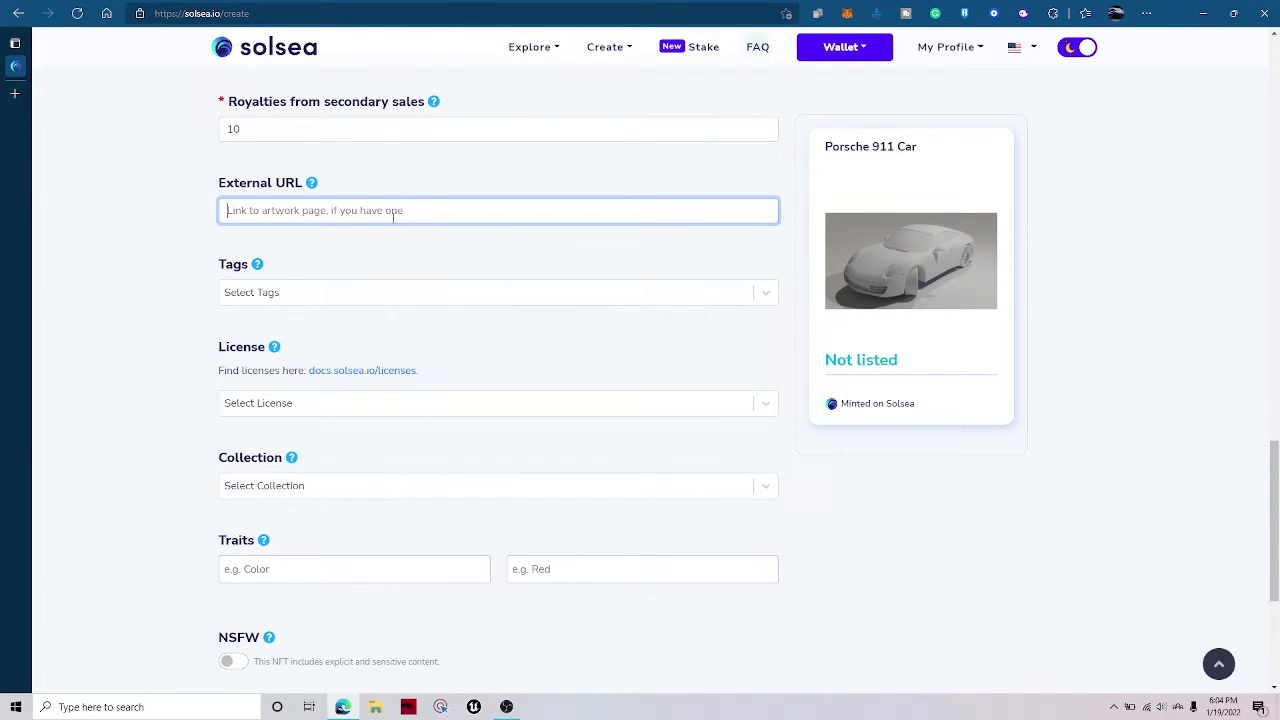
left_click(354, 229)
left_click(355, 207)
left_click_drag(329, 260, 222, 265)
left_click_drag(212, 184, 357, 274)
left_click(153, 272)
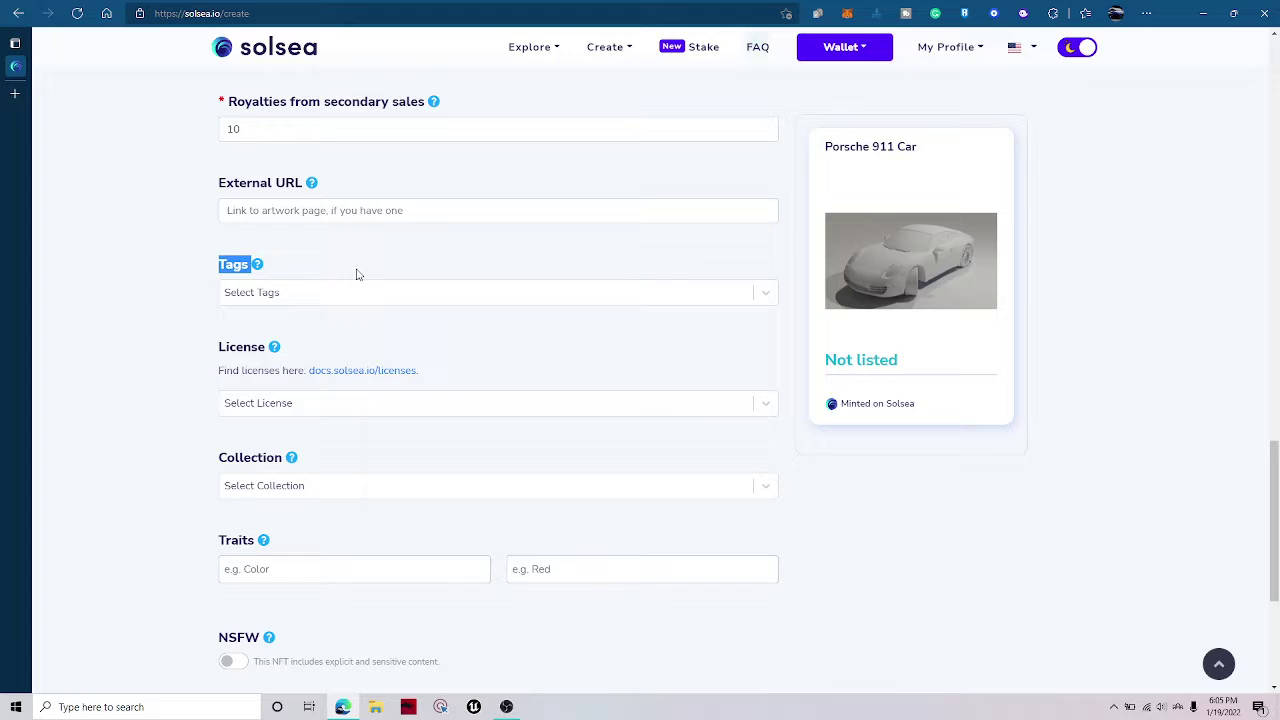
Add the Digital and Collectible tags to the NFT.
left_click(287, 292)
left_click(330, 302)
left_click(317, 300)
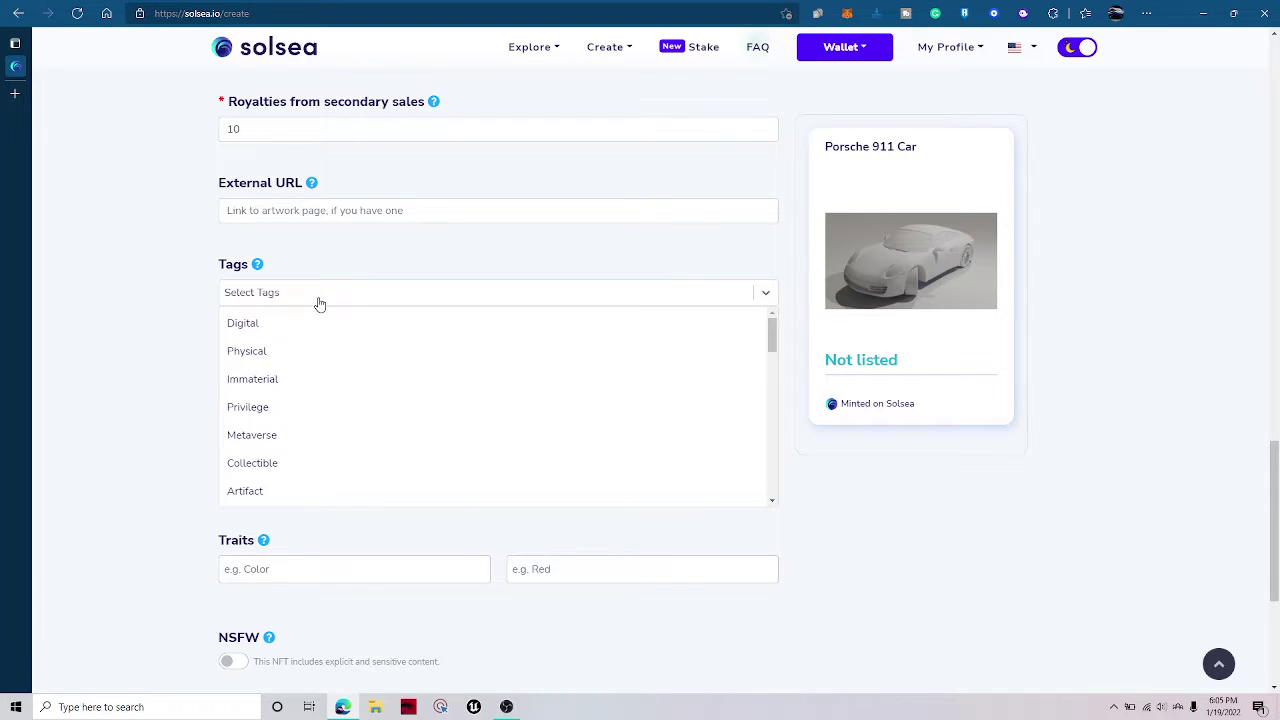
left_click(306, 323)
left_click(336, 304)
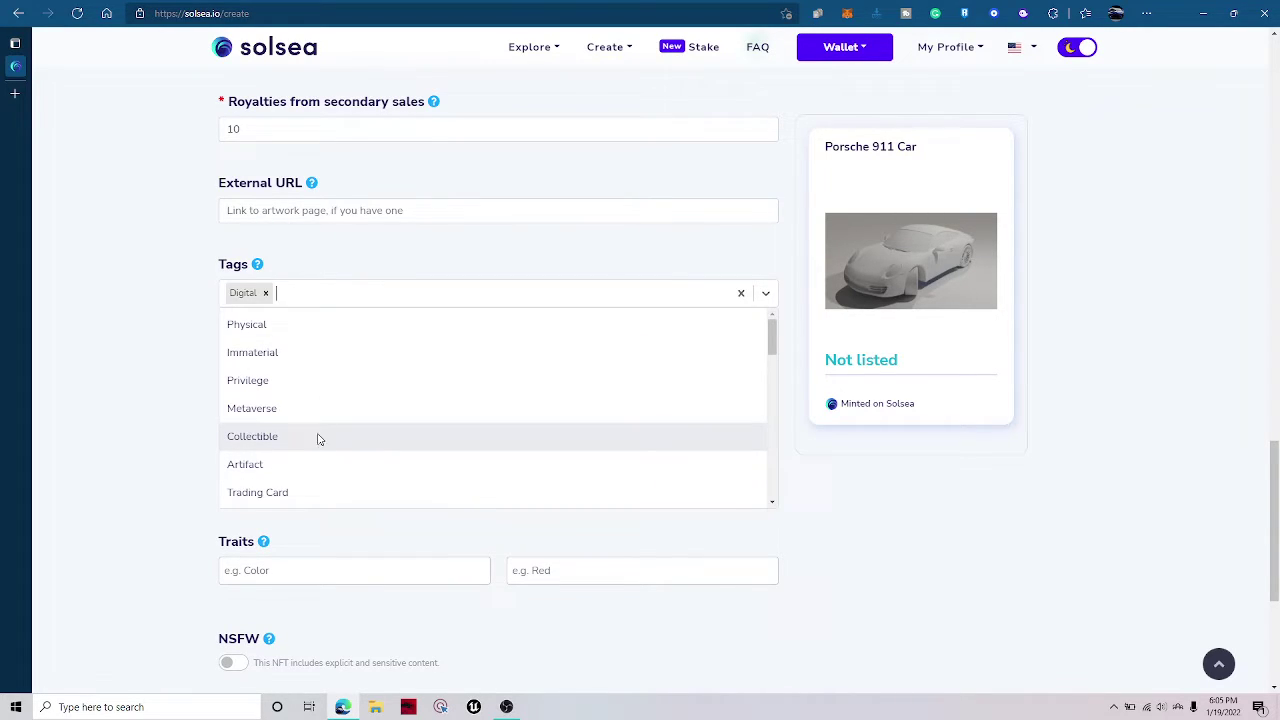
left_click(322, 436)
Add the Graphics and Image tags to the NFT.
left_click(460, 297)
scroll(391, 466, "down", 6)
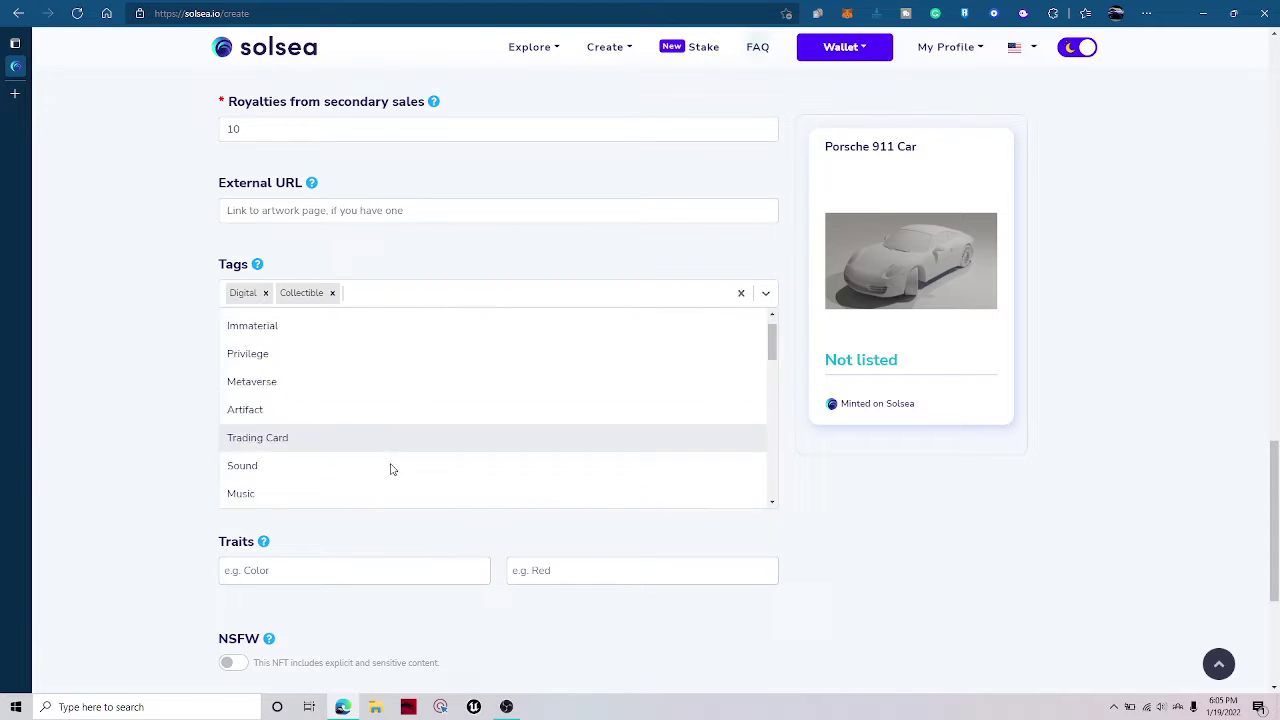
left_click(312, 396)
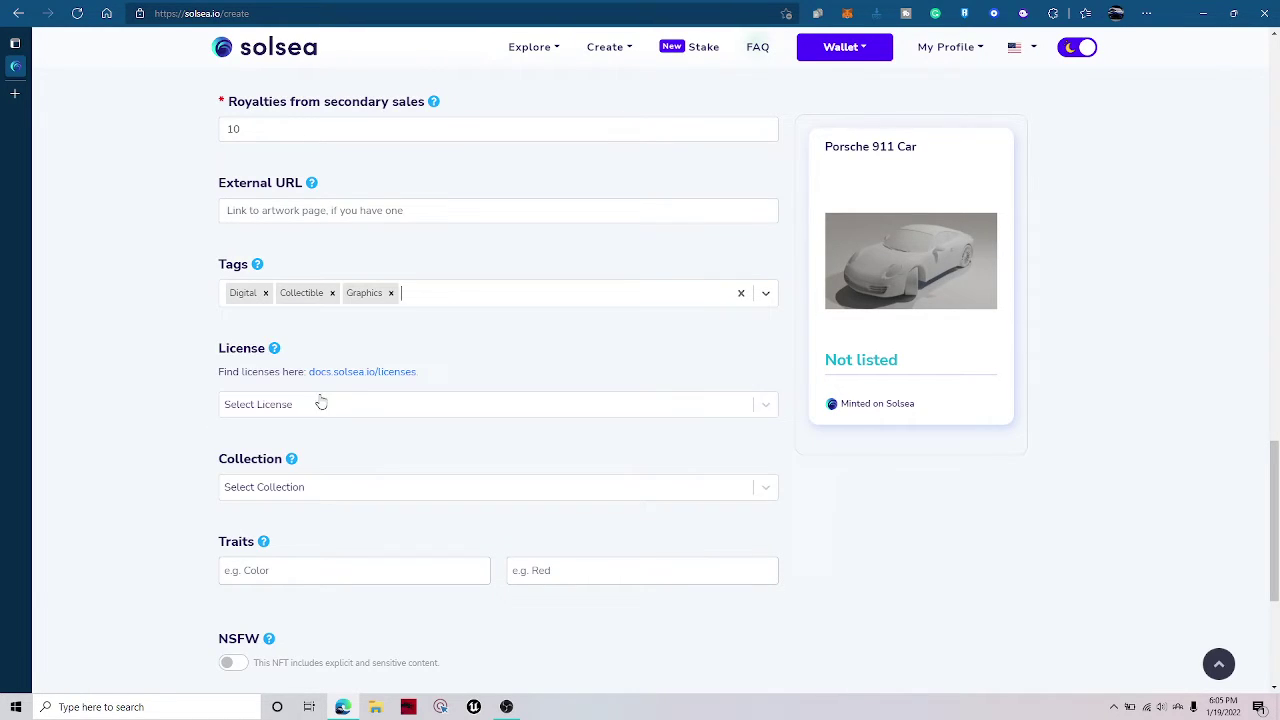
left_click(458, 304)
scroll(342, 451, "down", 3)
scroll(365, 160, "up", 3)
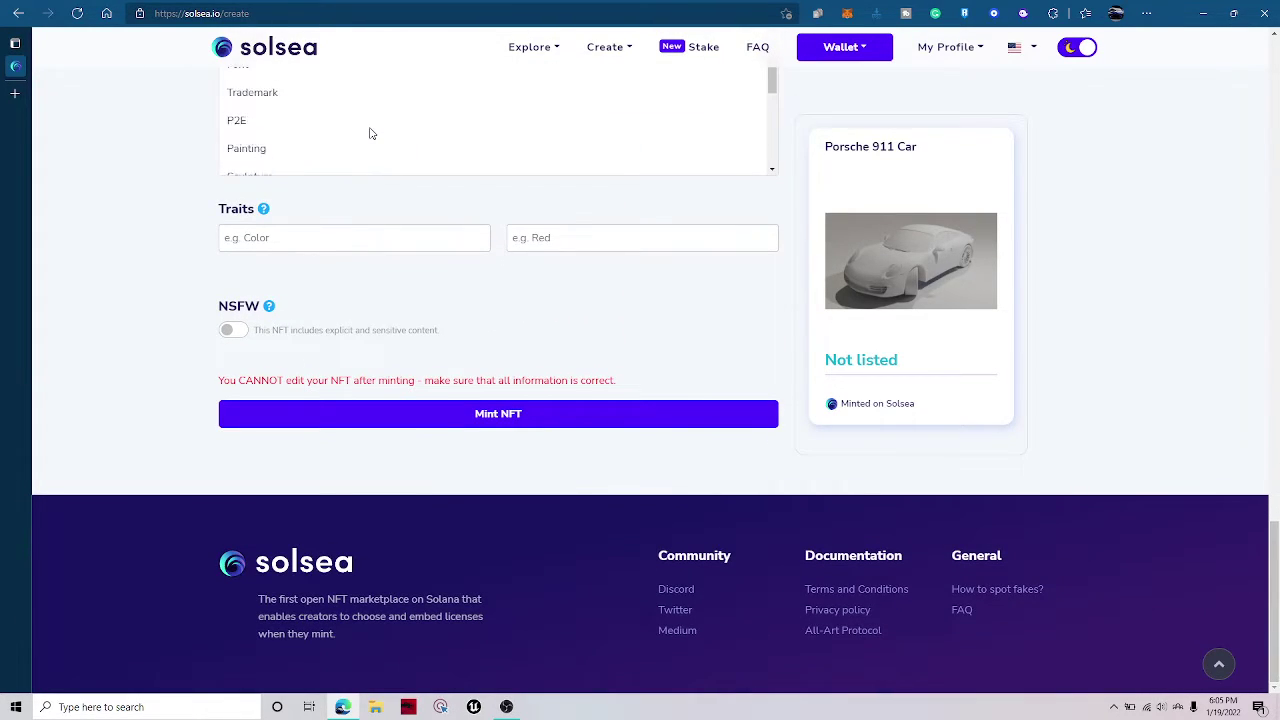
scroll(354, 377, "up", 7)
scroll(372, 630, "down", 5)
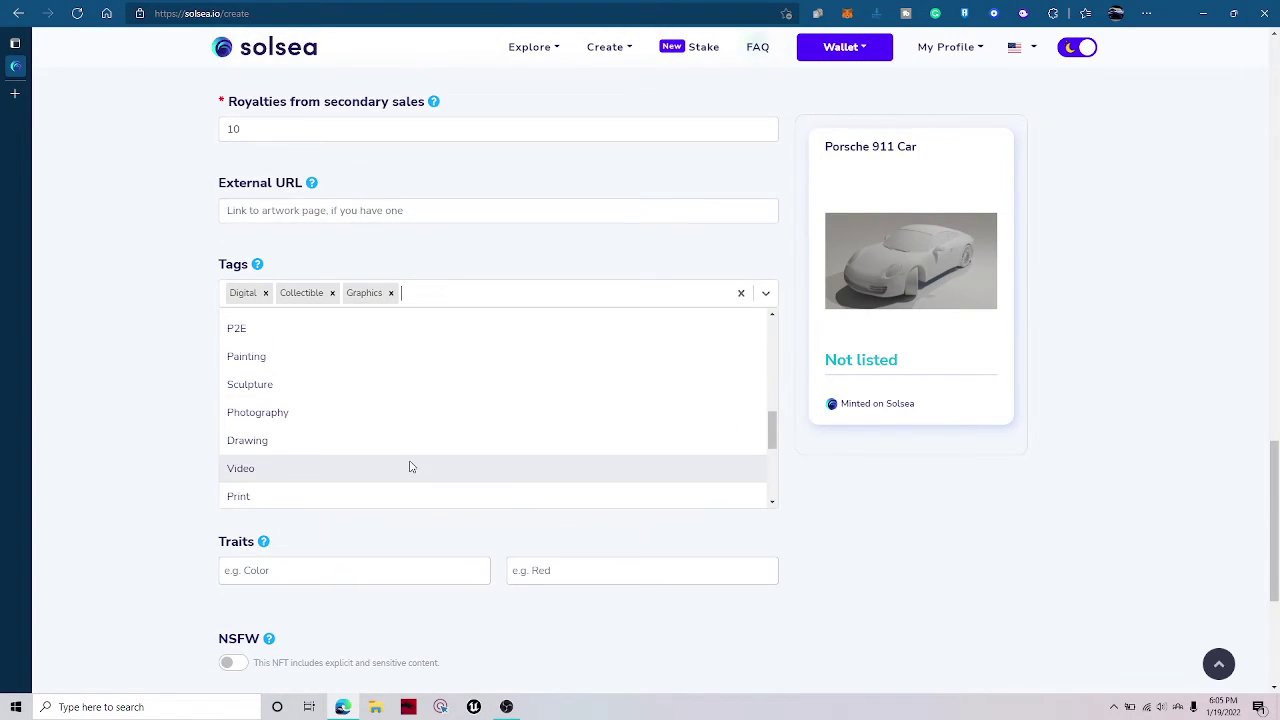
scroll(337, 432, "down", 4)
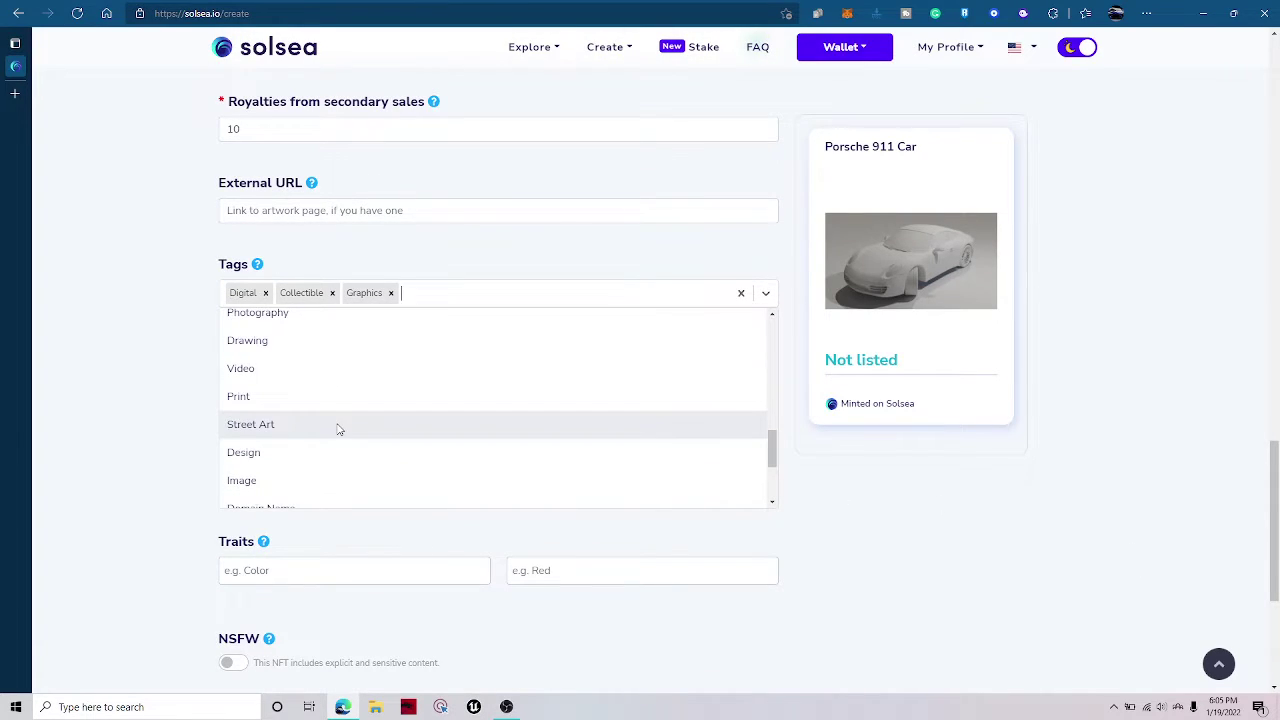
left_click(310, 381)
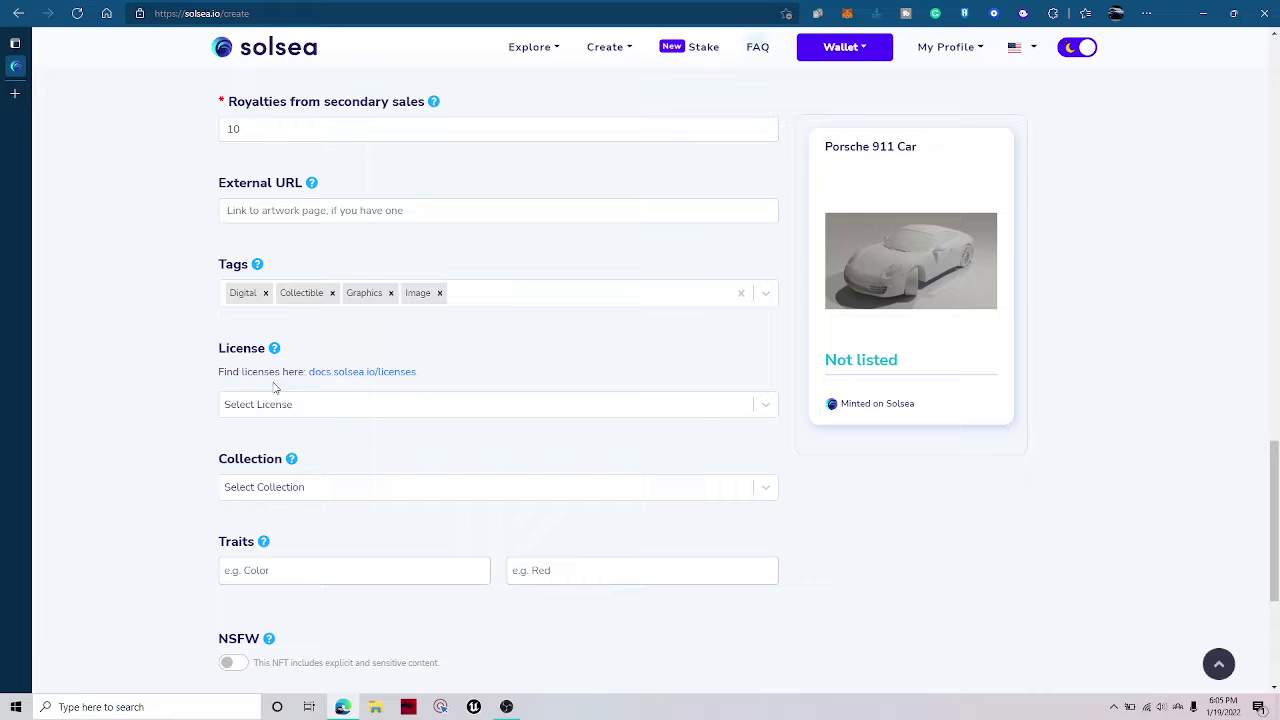
Choose the Reproduction/Commercial exploitation license and open the docs.solsea.io/licenses summary.
left_click(276, 407)
left_click(377, 519)
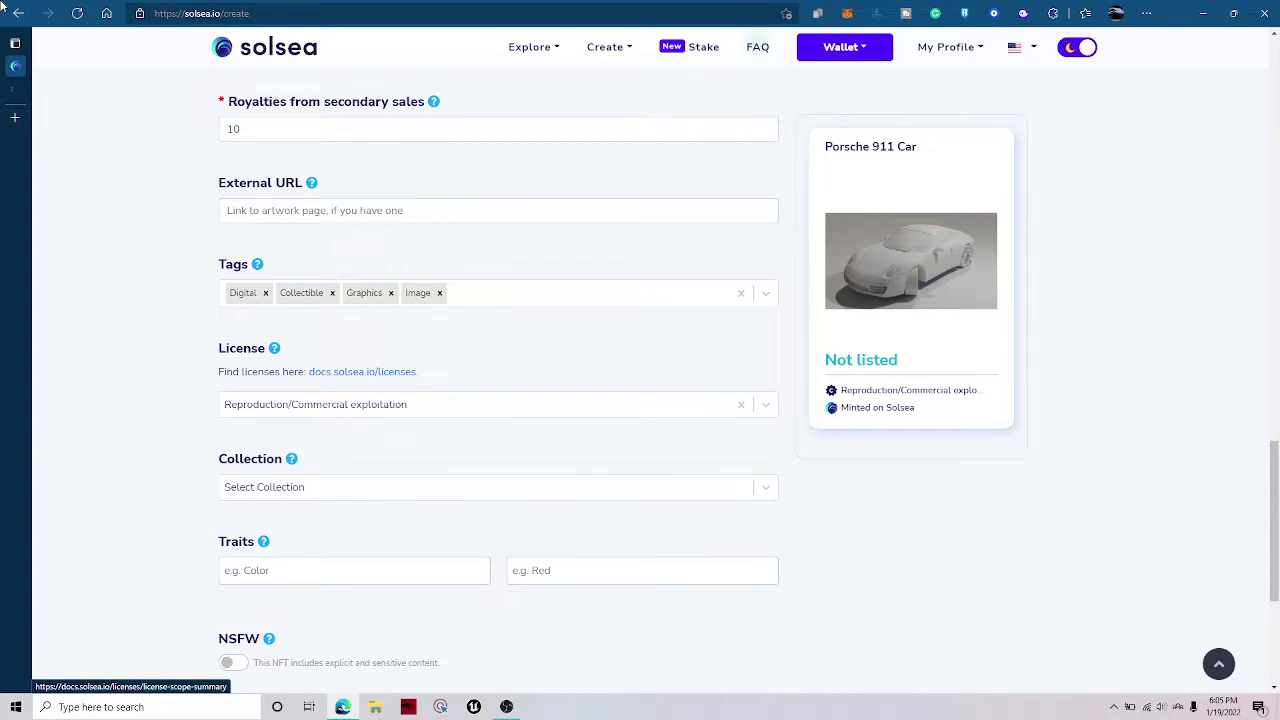
left_click(347, 370)
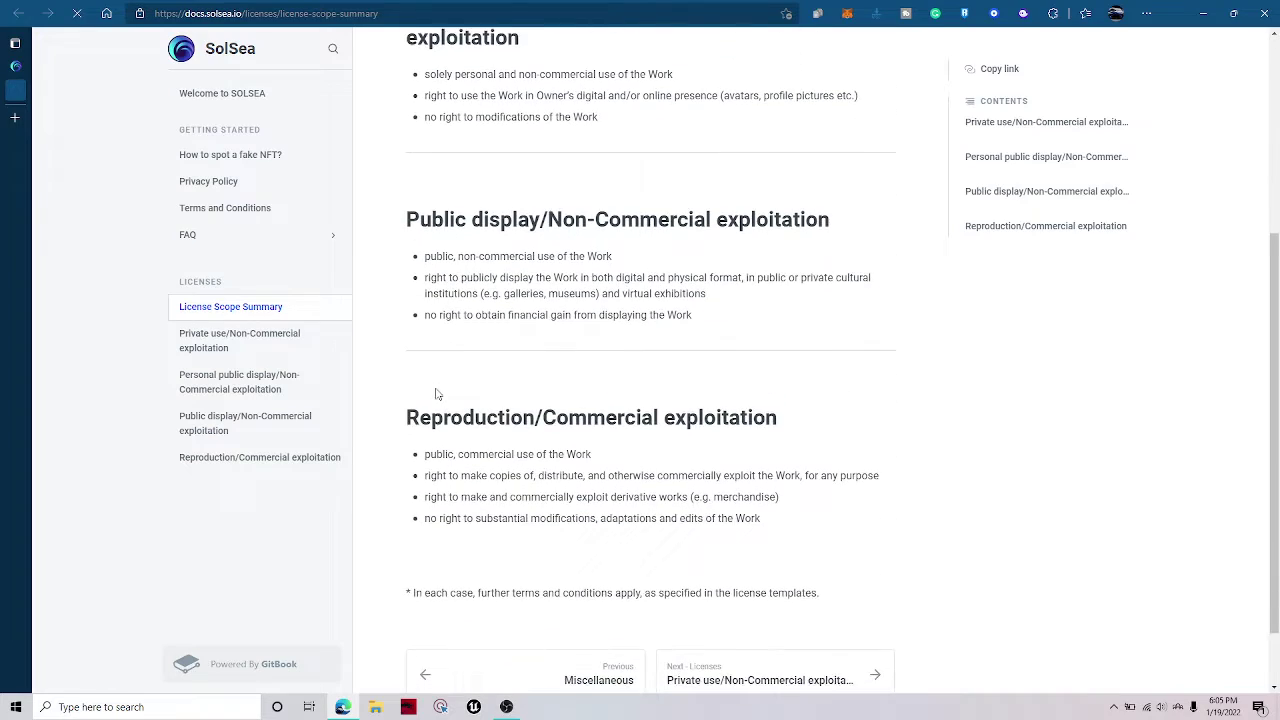
Dismiss the cookies notice, read the Reproduction/Commercial exploitation bullets, and close the docs tab.
scroll(592, 480, "down", 3)
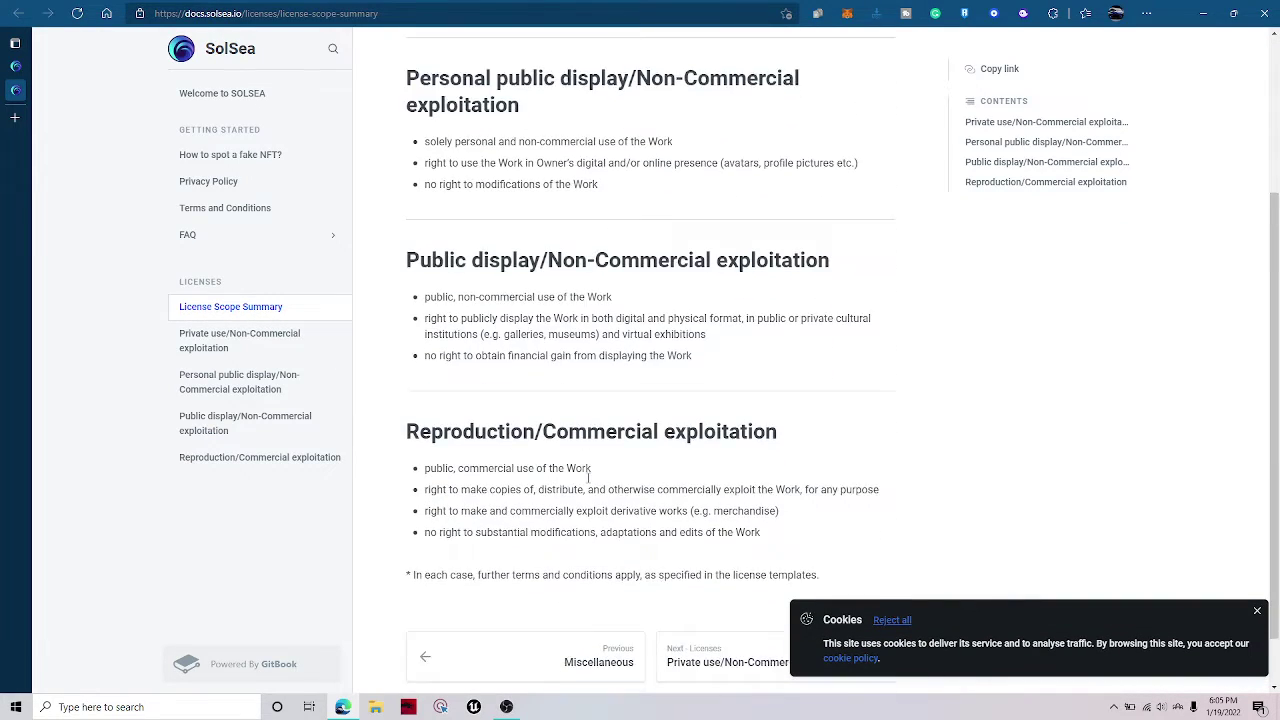
left_click(1257, 611)
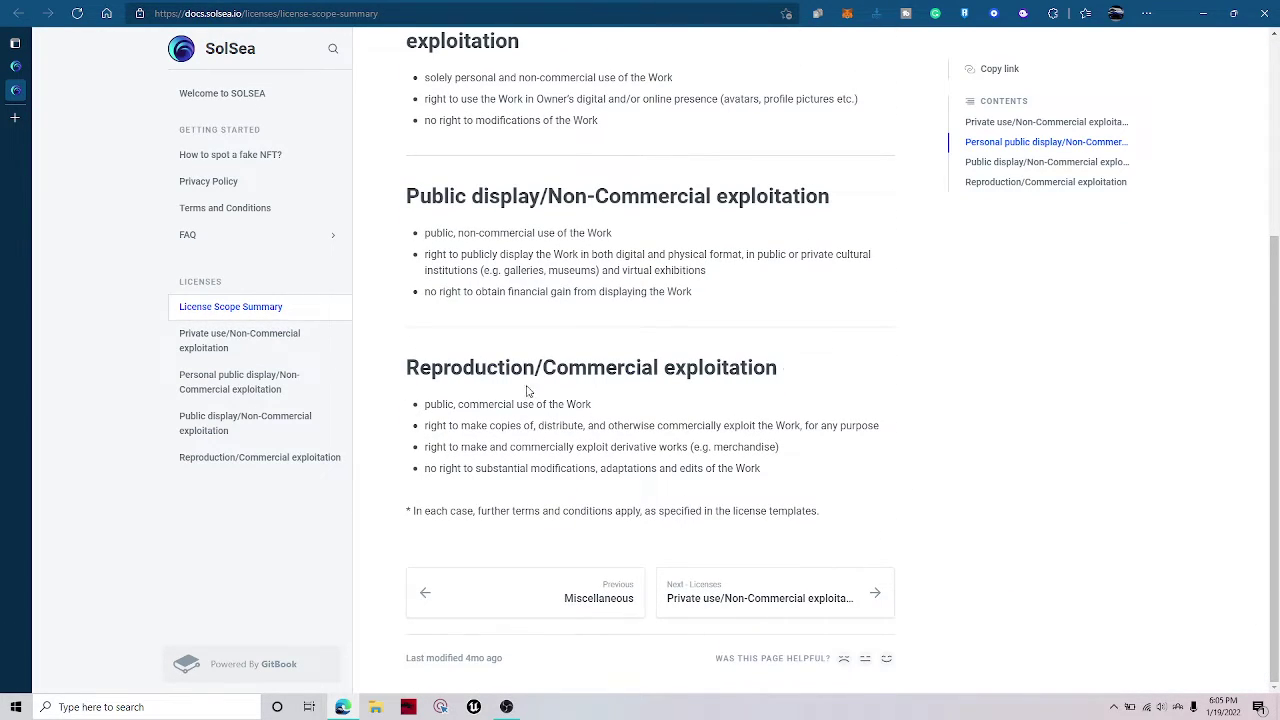
triple_click(726, 370)
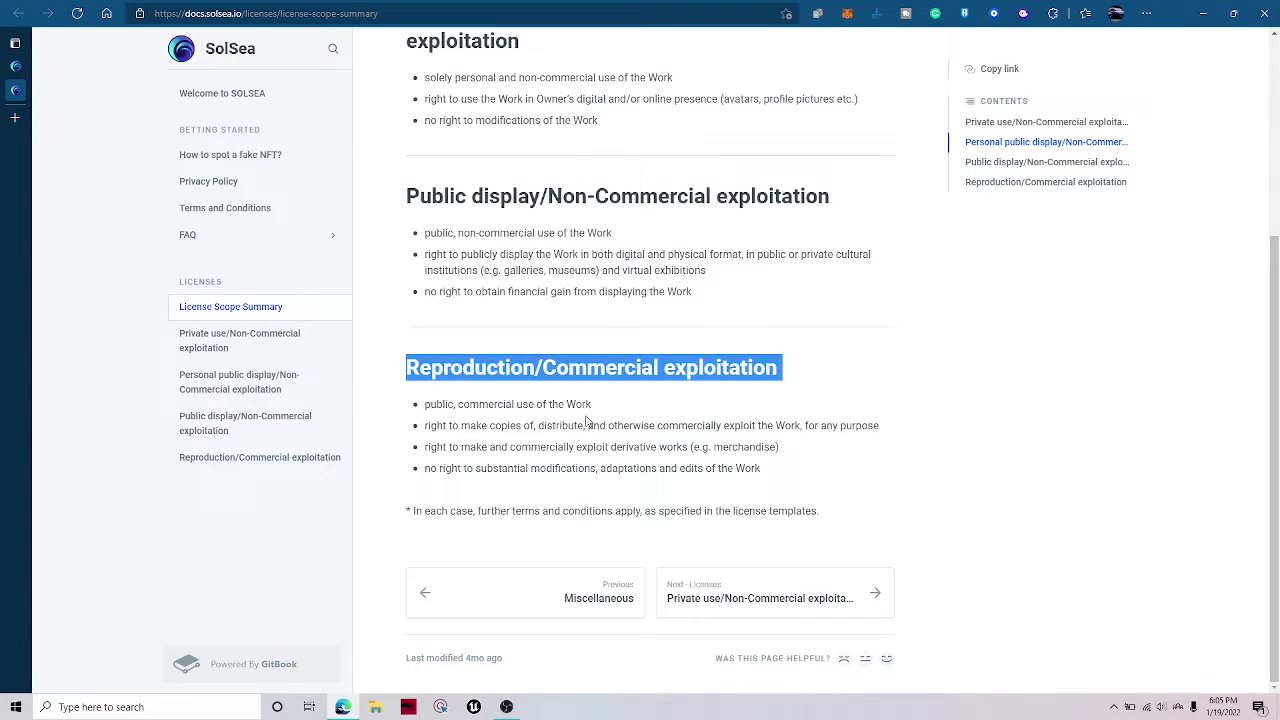
left_click_drag(449, 404, 567, 421)
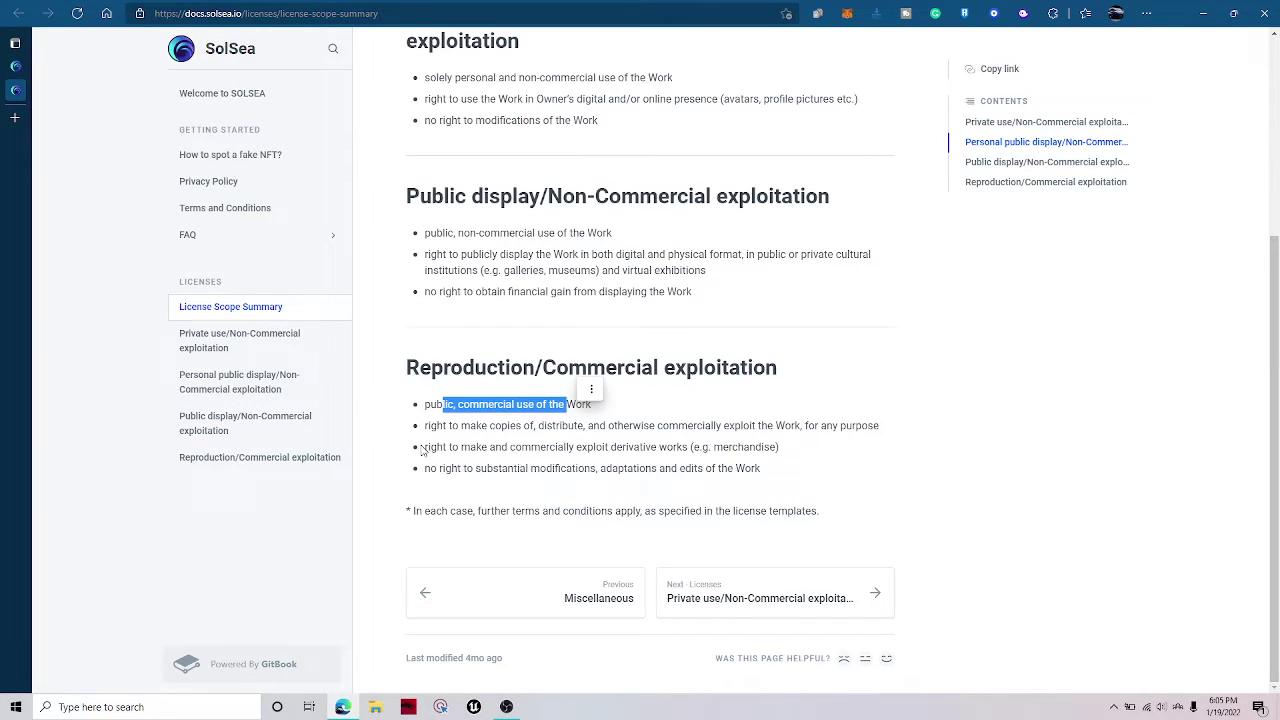
triple_click(482, 405)
triple_click(470, 427)
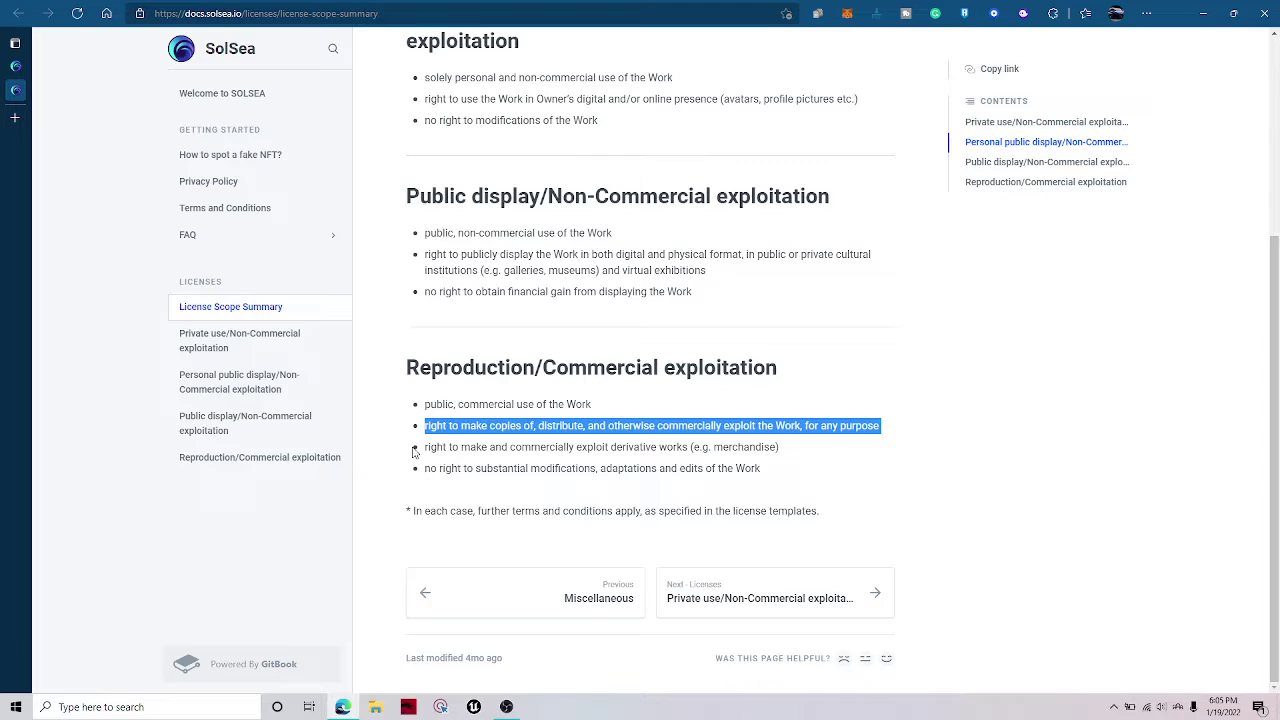
left_click(726, 426)
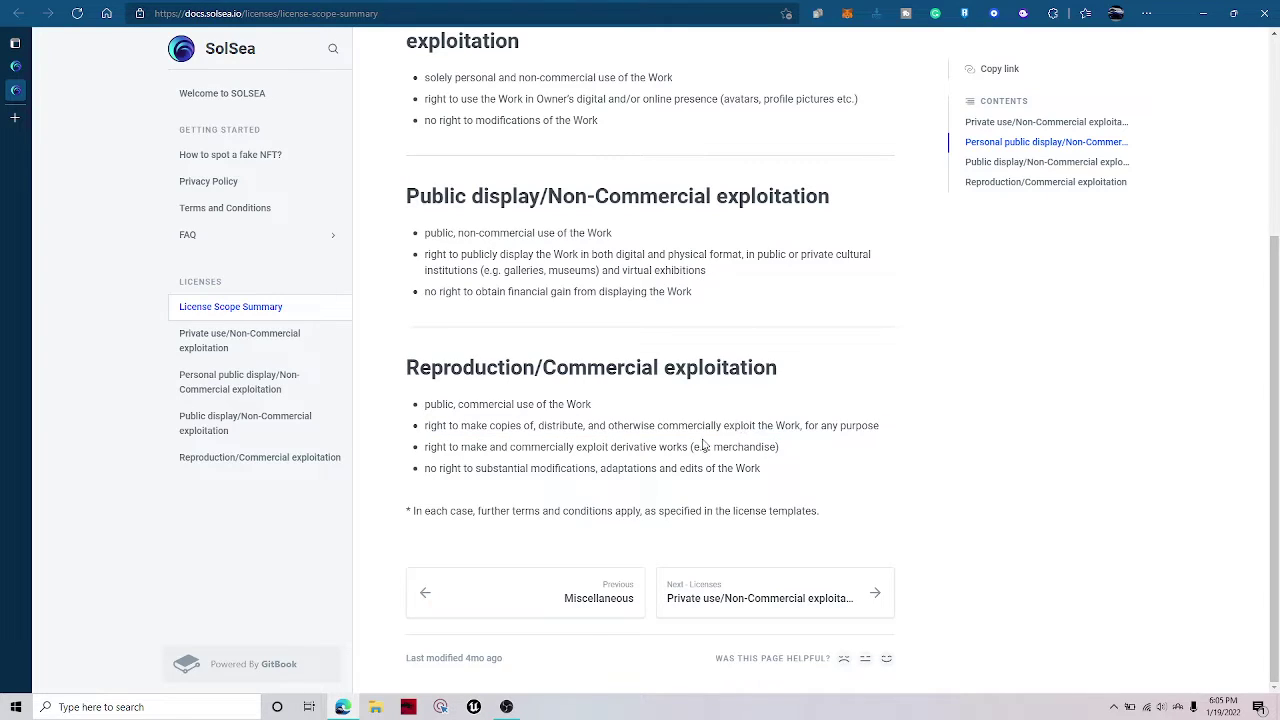
triple_click(524, 449)
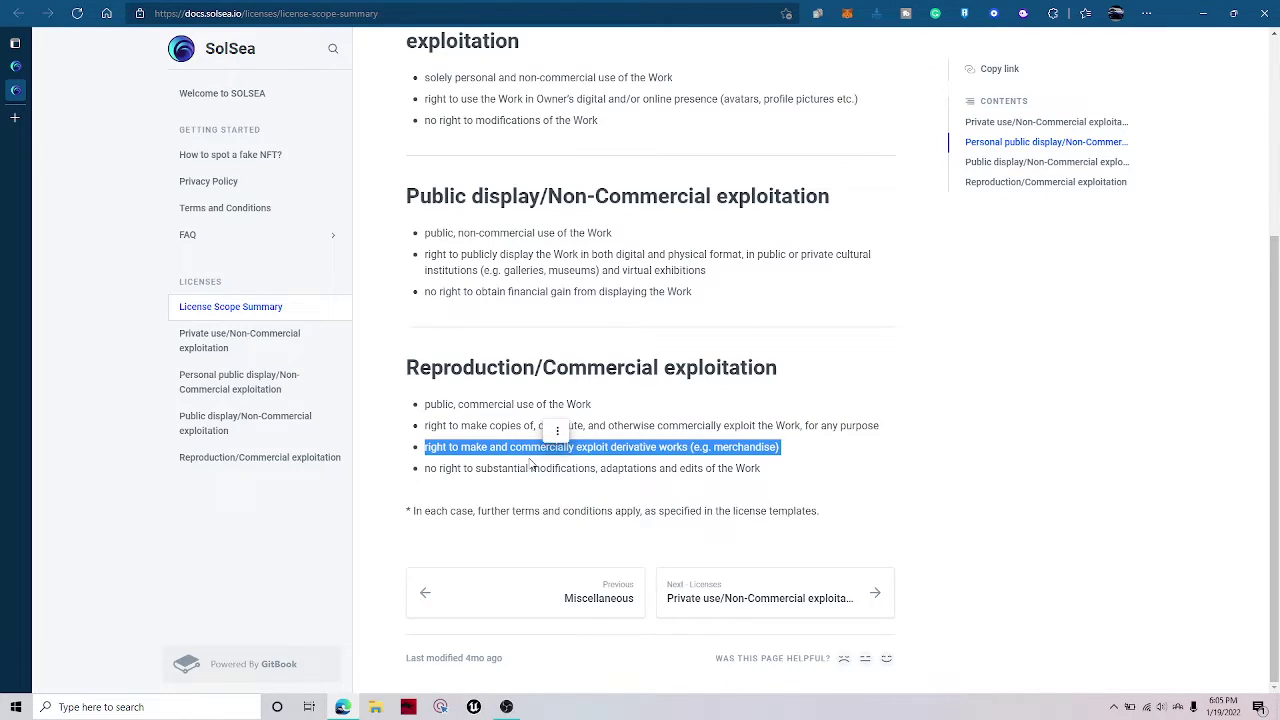
triple_click(532, 468)
key("ctrl+w")
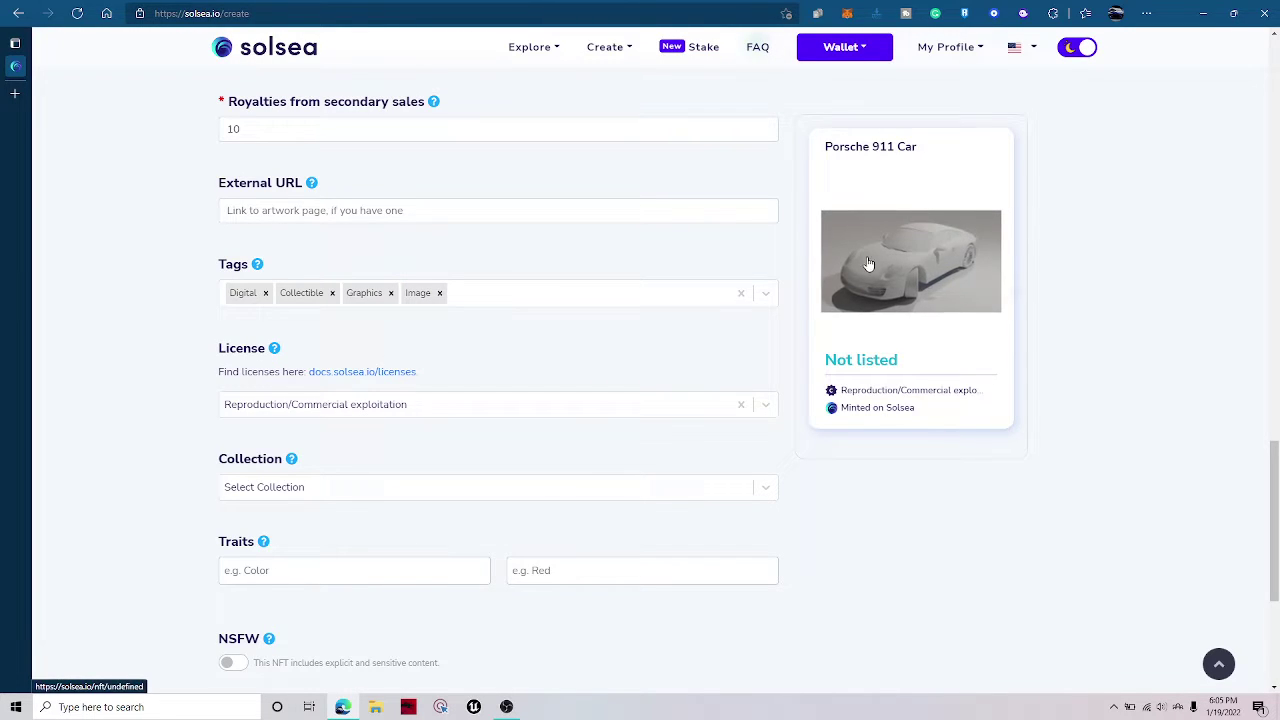
Look through the Collection dropdown, including AI-Generated Art, without choosing a collection.
scroll(365, 242, "down", 3)
scroll(346, 229, "up", 3)
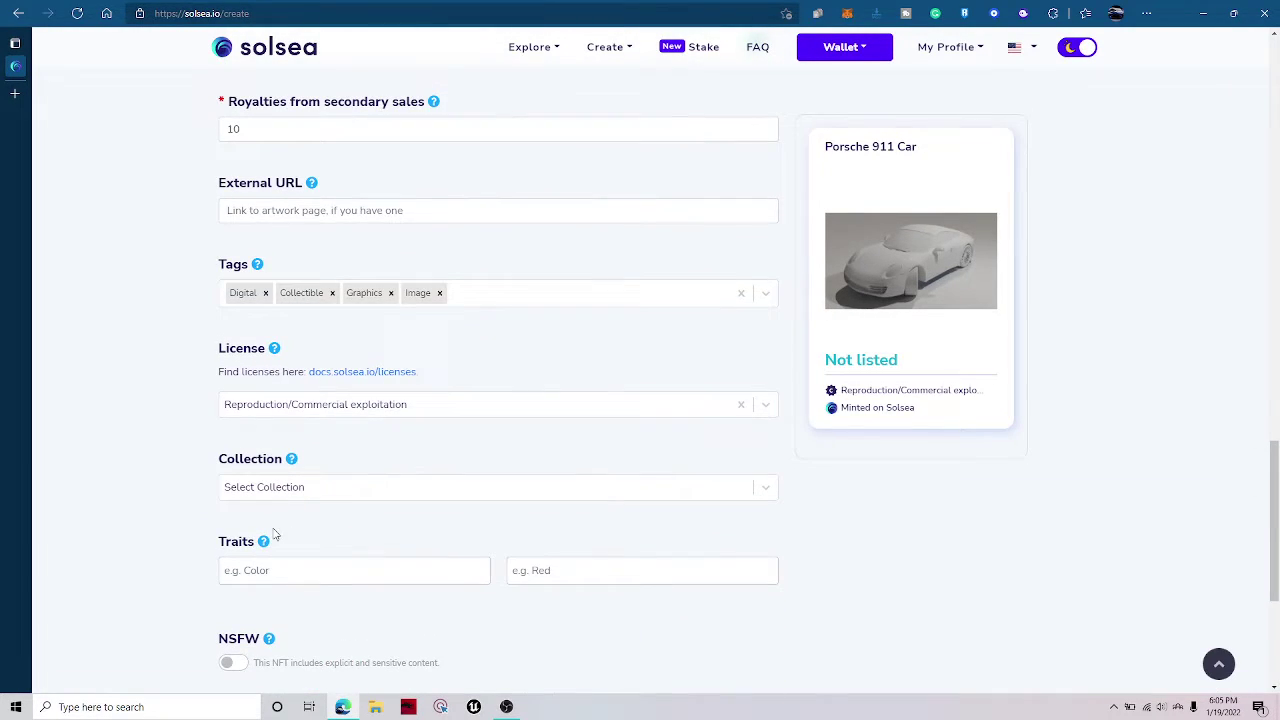
left_click(323, 491)
left_click(325, 493)
left_click(323, 493)
mouse_move(291, 465)
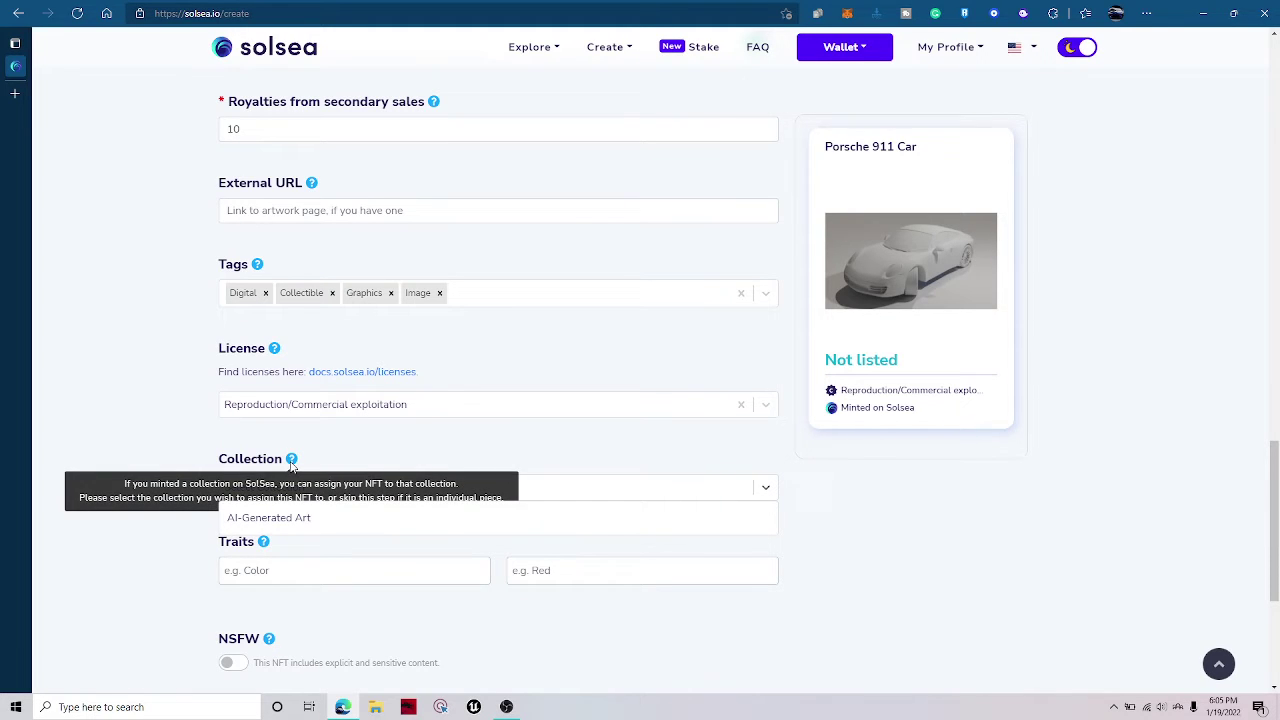
left_click(360, 472)
left_click(351, 489)
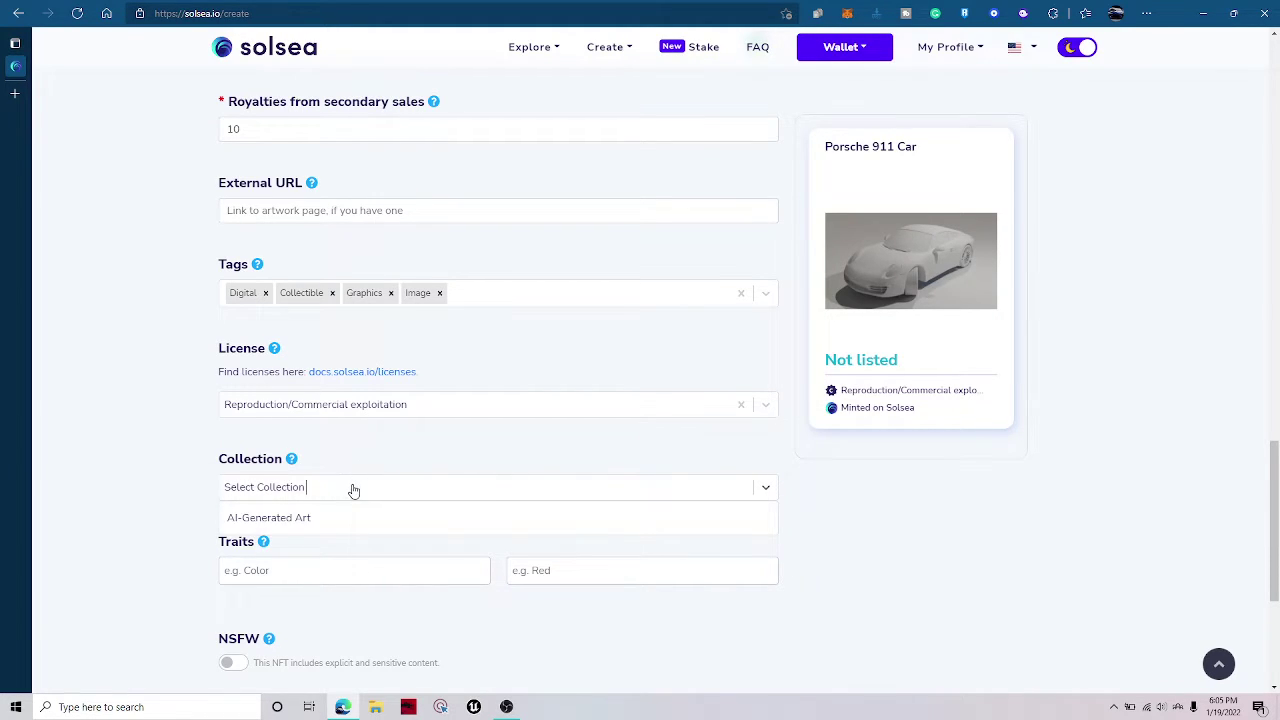
left_click(355, 489)
Enter the first trait with name White and value First 911 Car Mint.
scroll(368, 470, "down", 3)
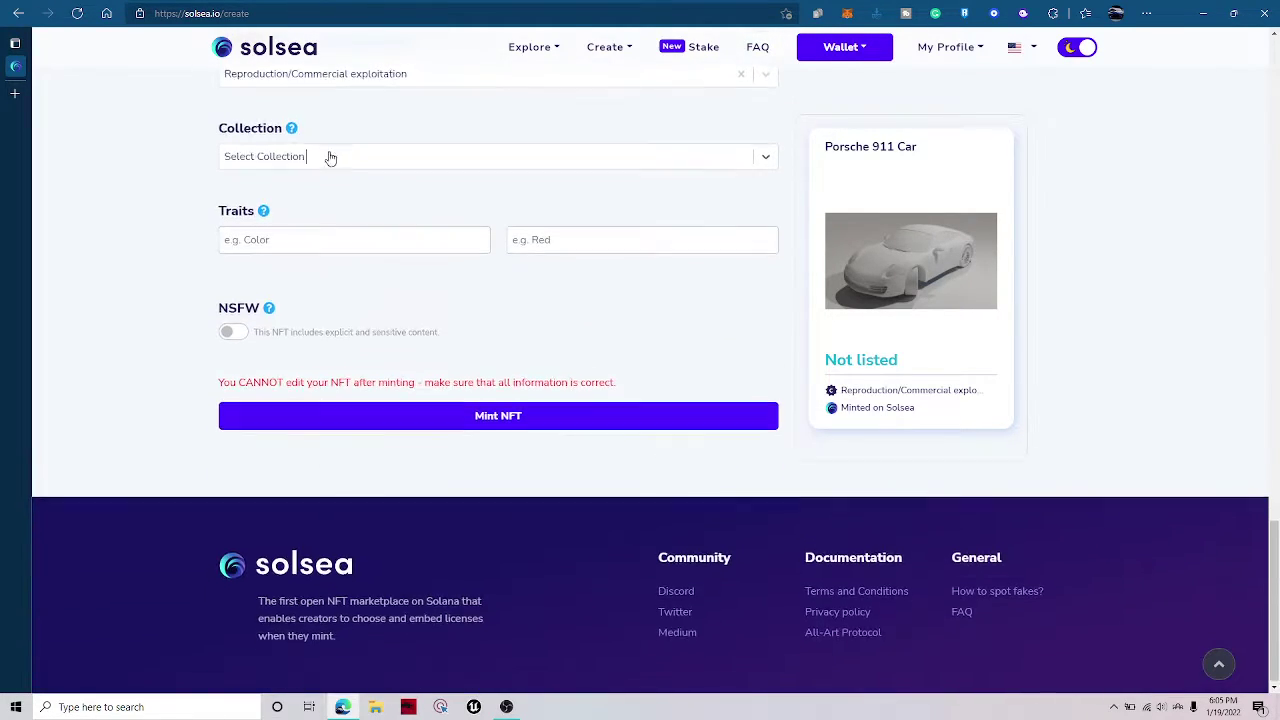
left_click(299, 241)
type("C")
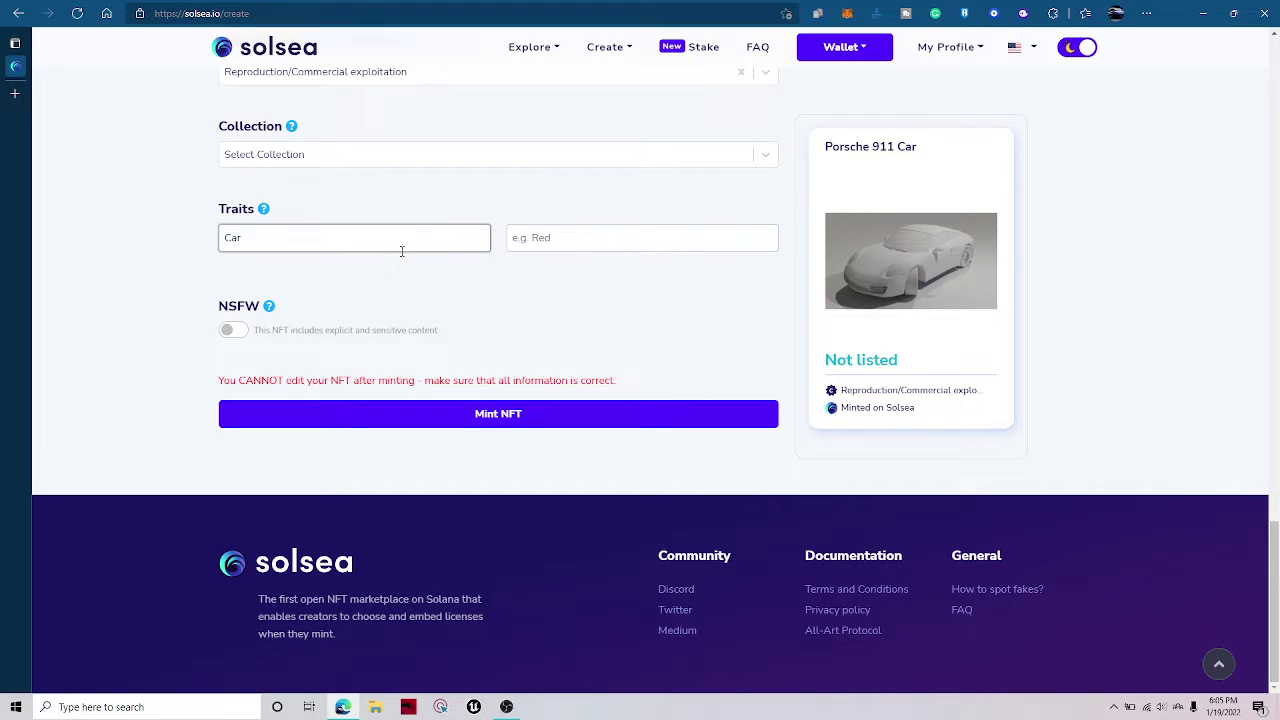
type("ar")
double_click(401, 251)
left_click(437, 217)
double_click(431, 237)
key("BackSpace")
type("White")
left_click(527, 251)
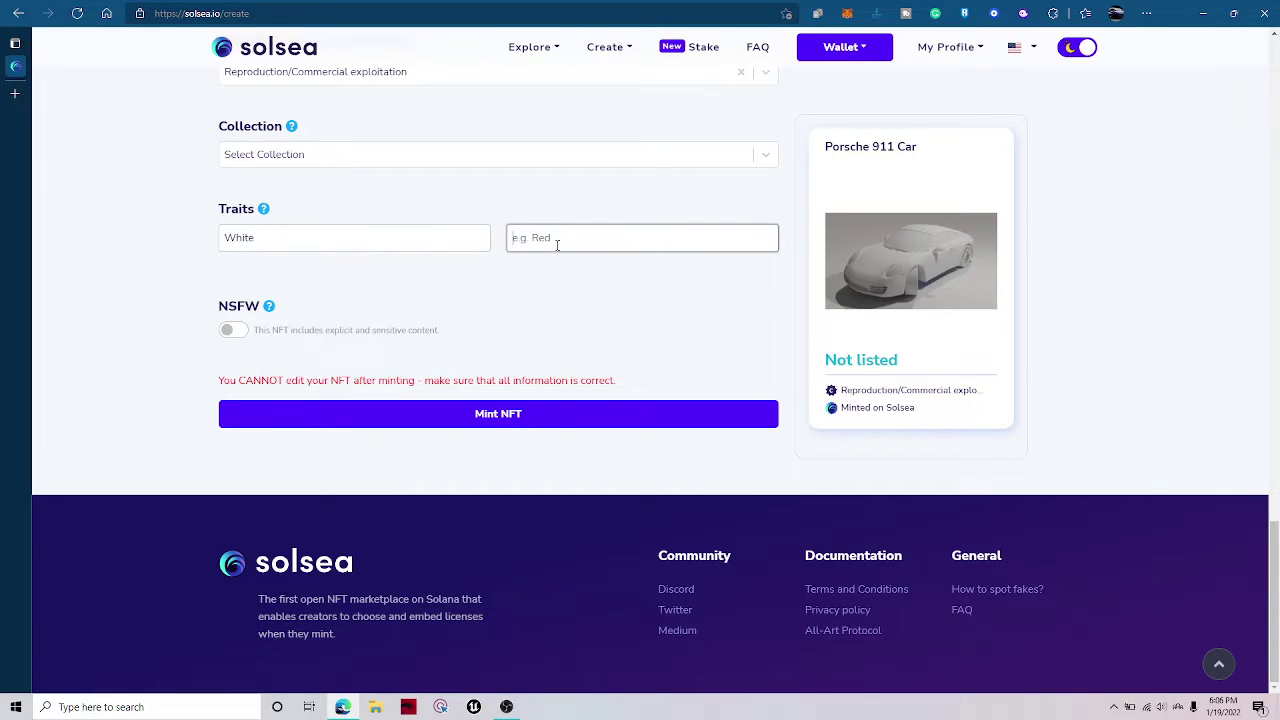
type("1")
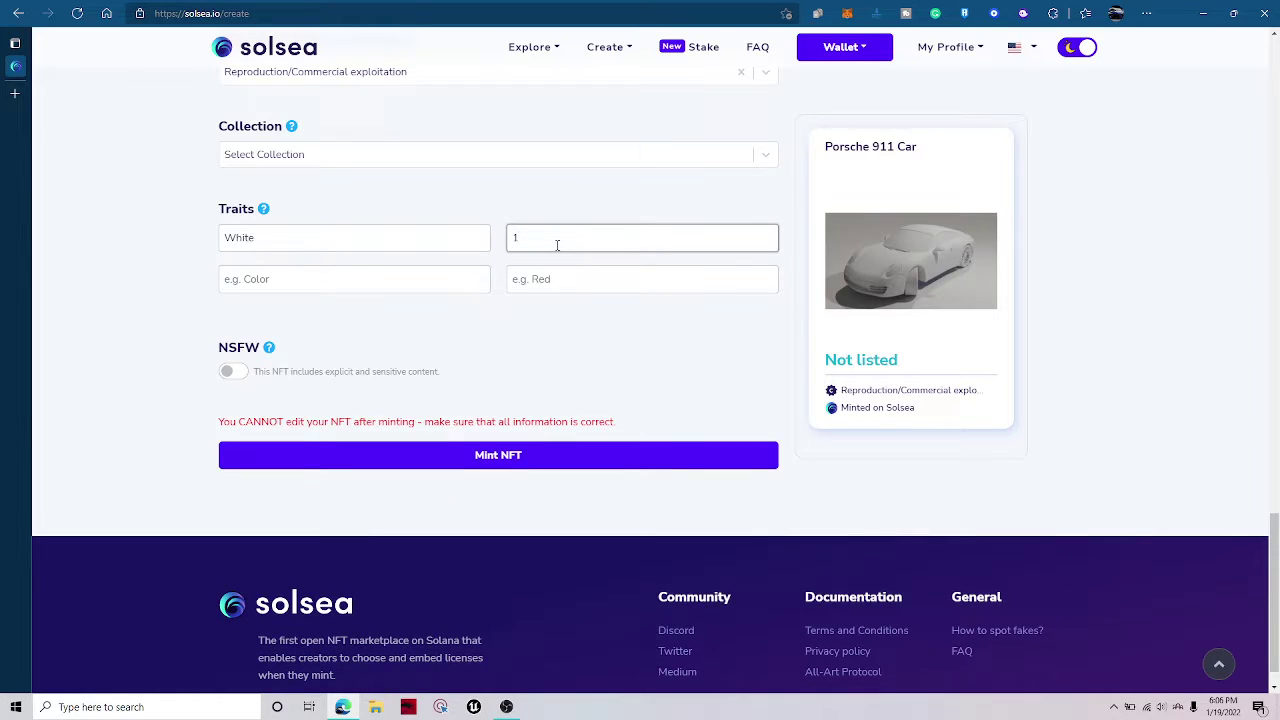
key("BackSpace")
type("First")
type(" 911")
type(" Car")
left_click(395, 290)
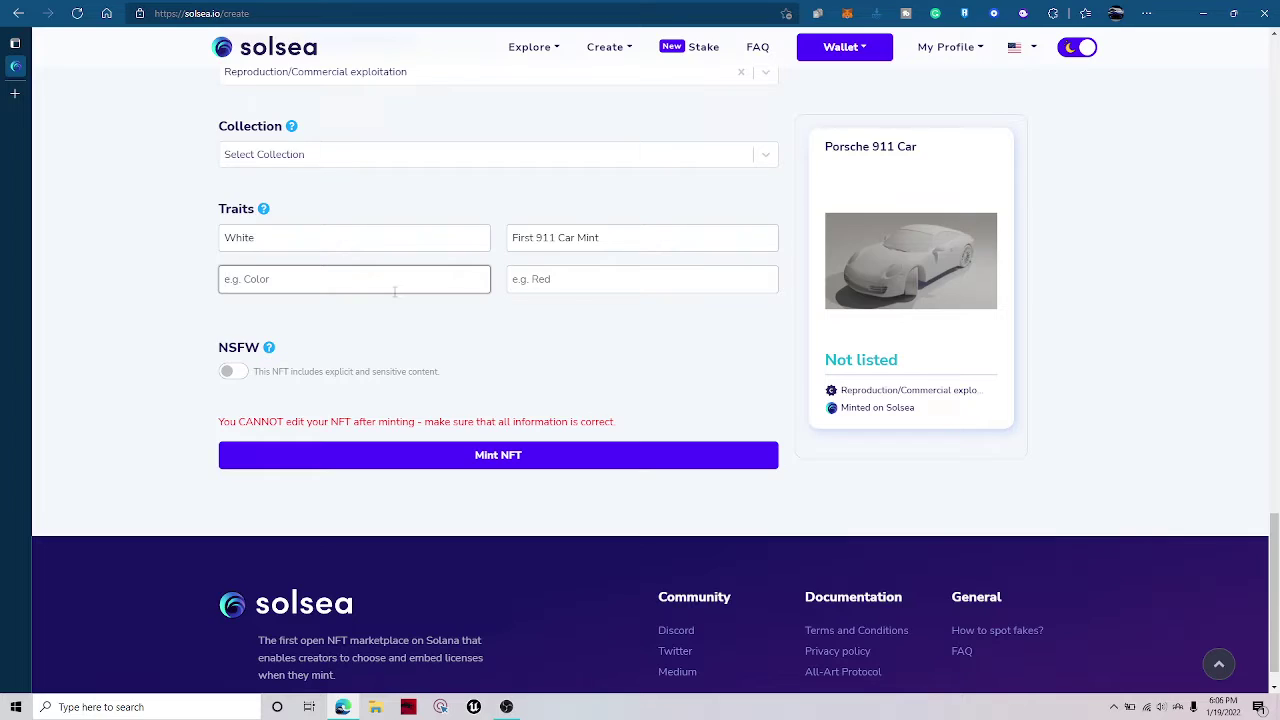
left_click(326, 331)
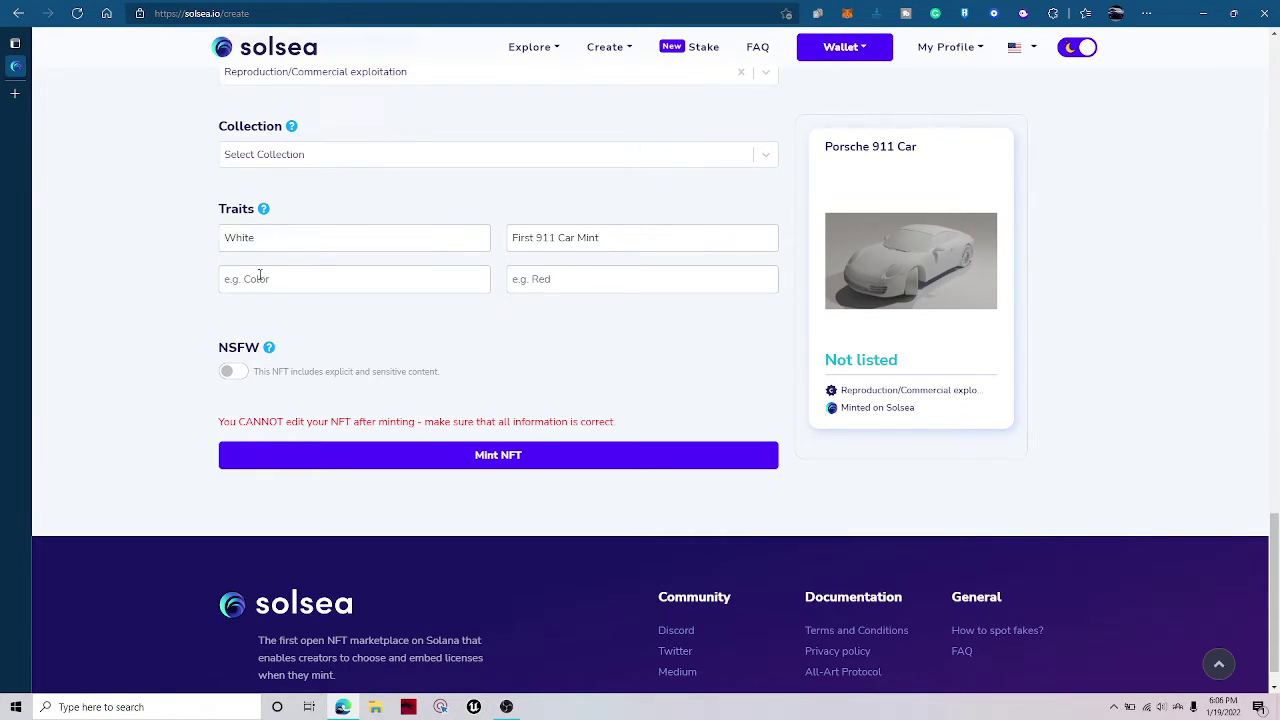
Start minting the NFT and watch the Porsche 911 UHD Render 1.png upload progress.
left_click(484, 456)
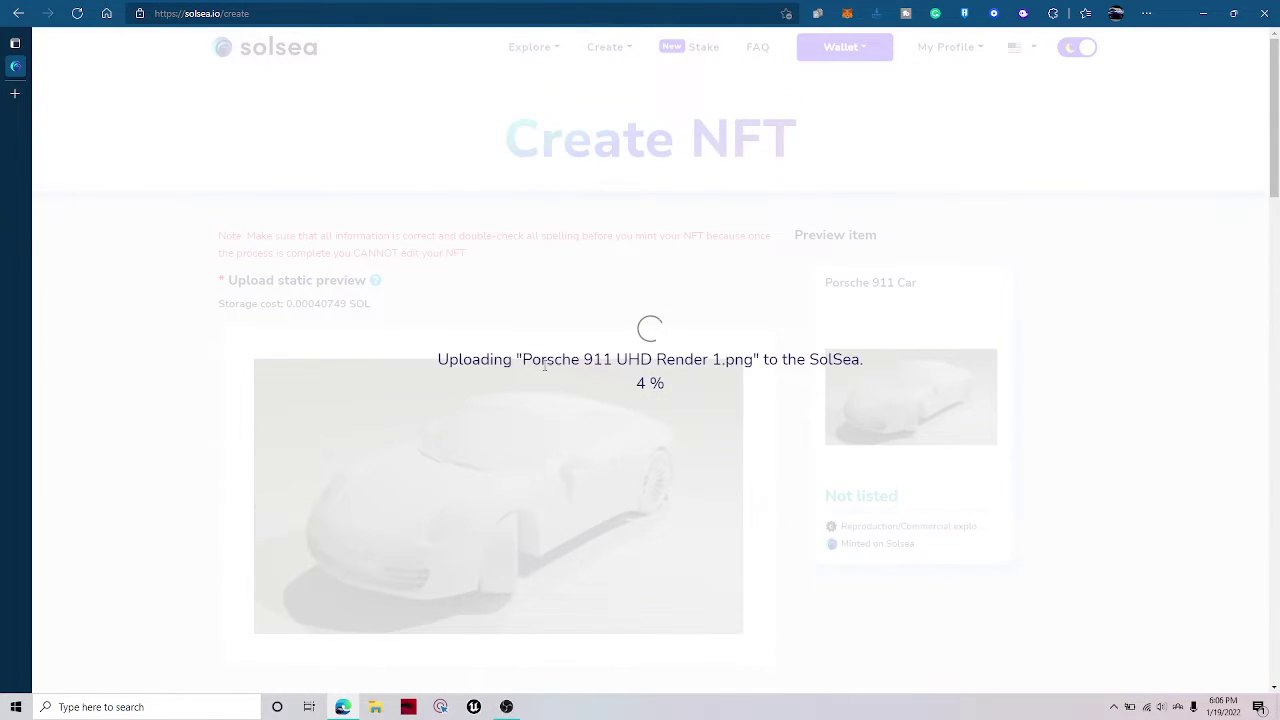
triple_click(458, 366)
double_click(645, 383)
triple_click(598, 359)
Wait for the upload to reach 100%, briefly checking the C: drive in File Explorer.
left_click(506, 707)
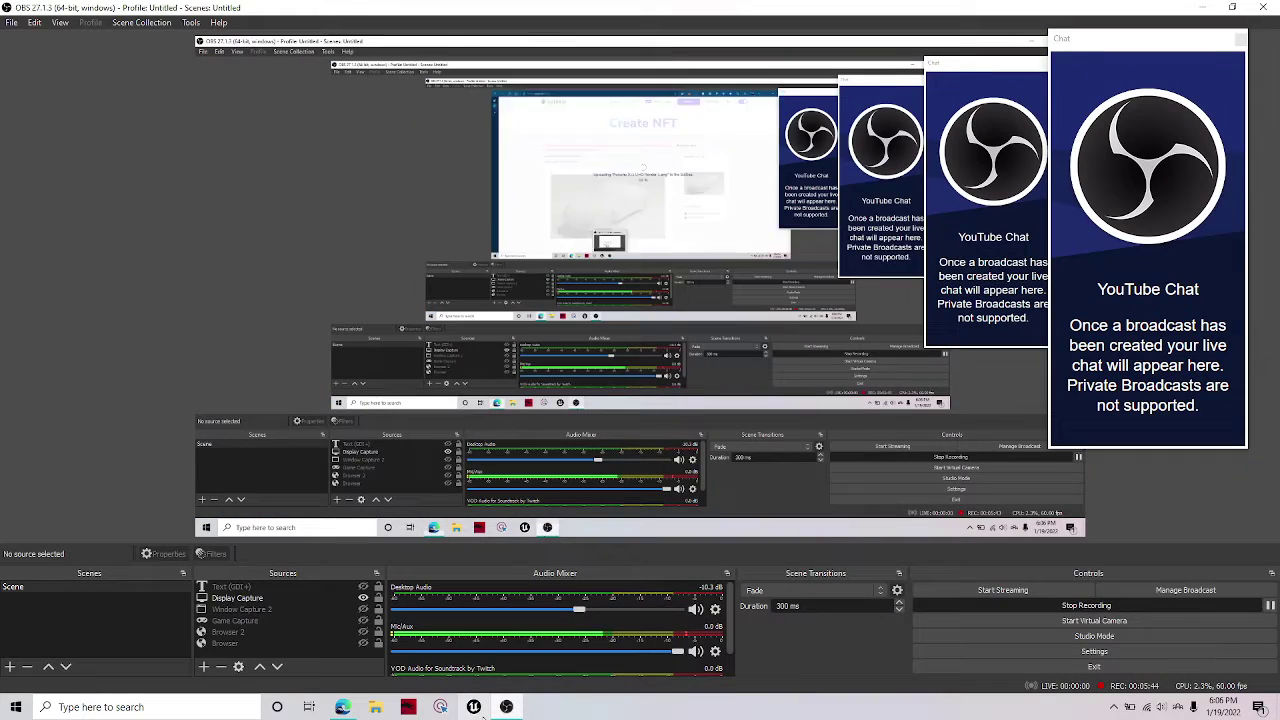
left_click(343, 707)
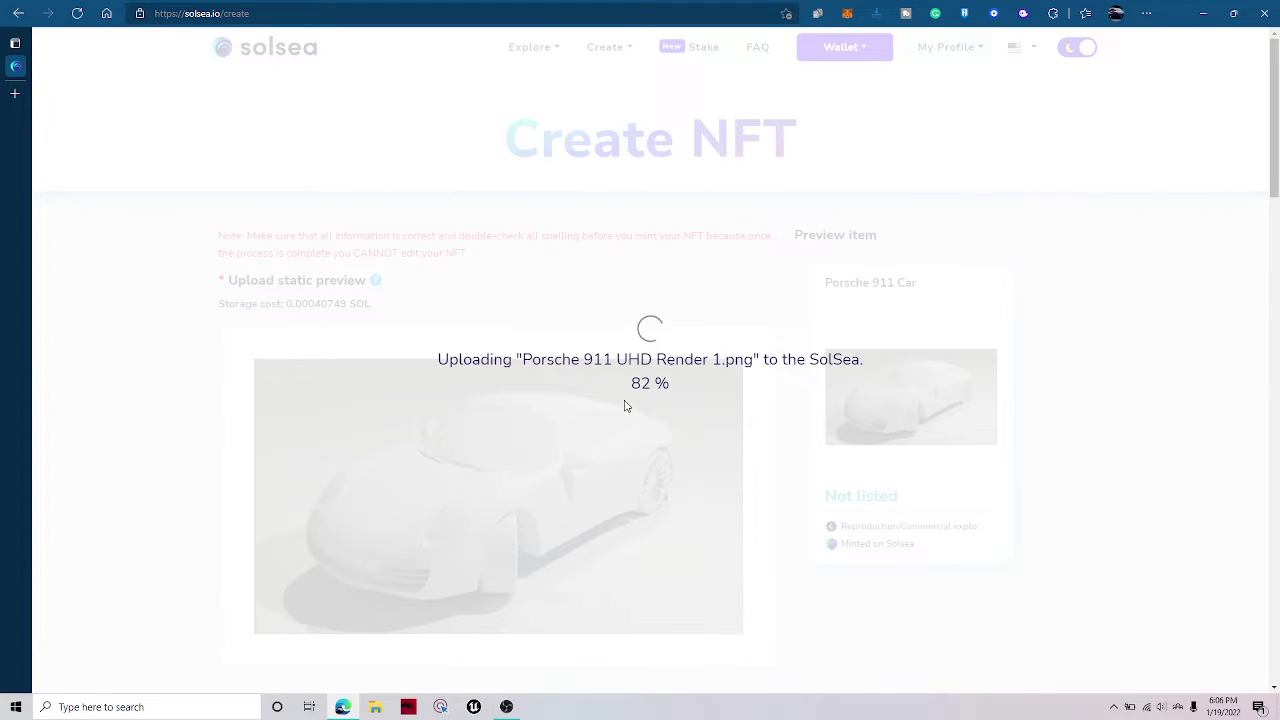
scroll(533, 355, "down", 8)
scroll(786, 331, "up", 8)
scroll(417, 354, "down", 3)
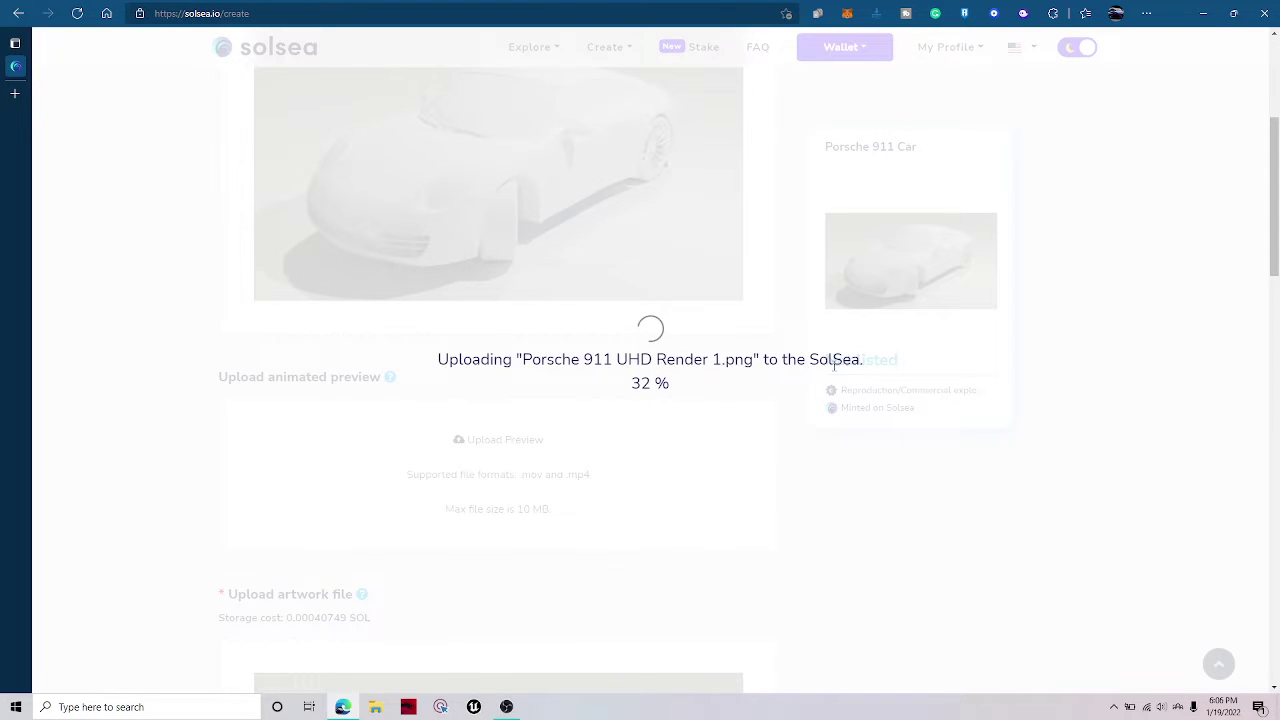
scroll(506, 423, "down", 7)
scroll(503, 437, "up", 3)
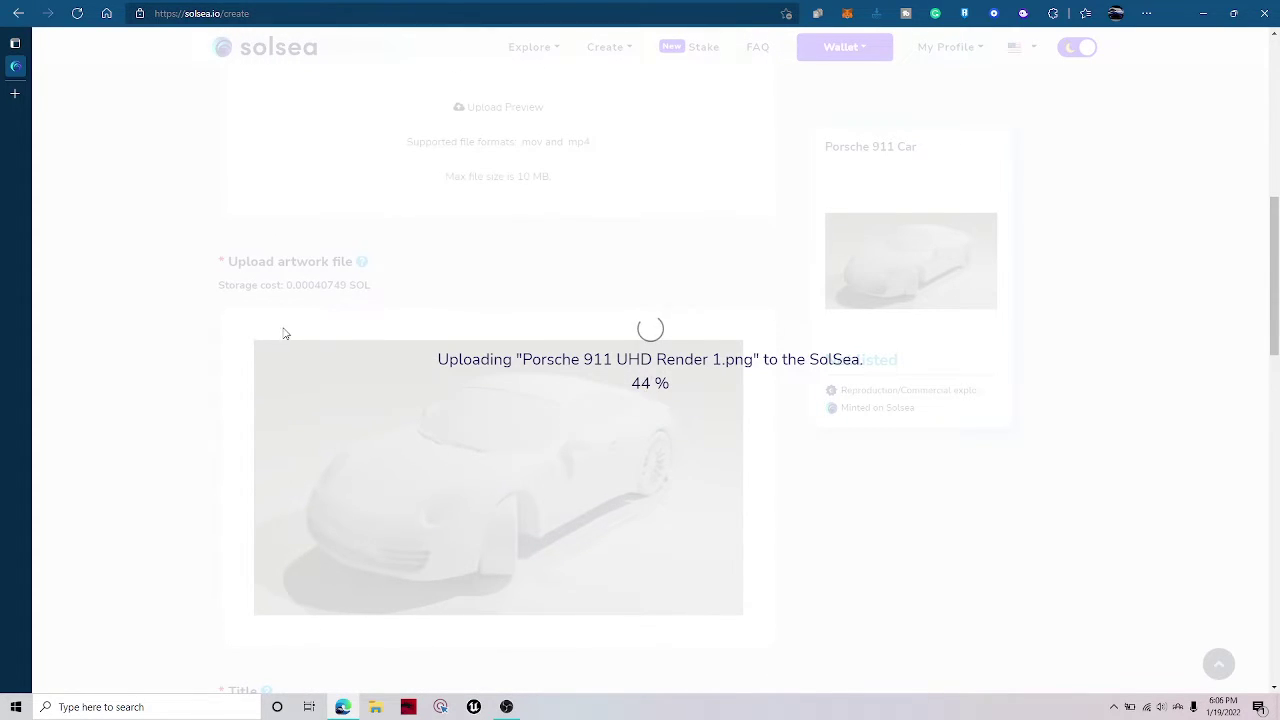
scroll(165, 422, "up", 6)
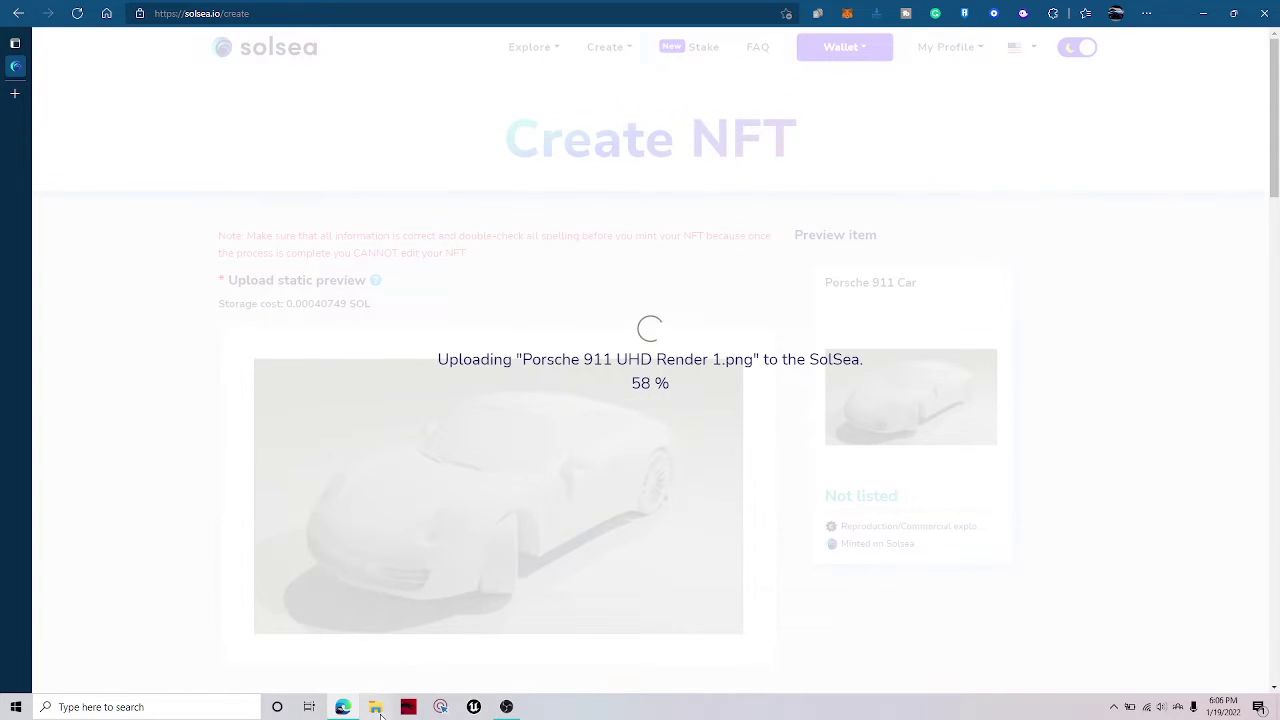
left_click(375, 707)
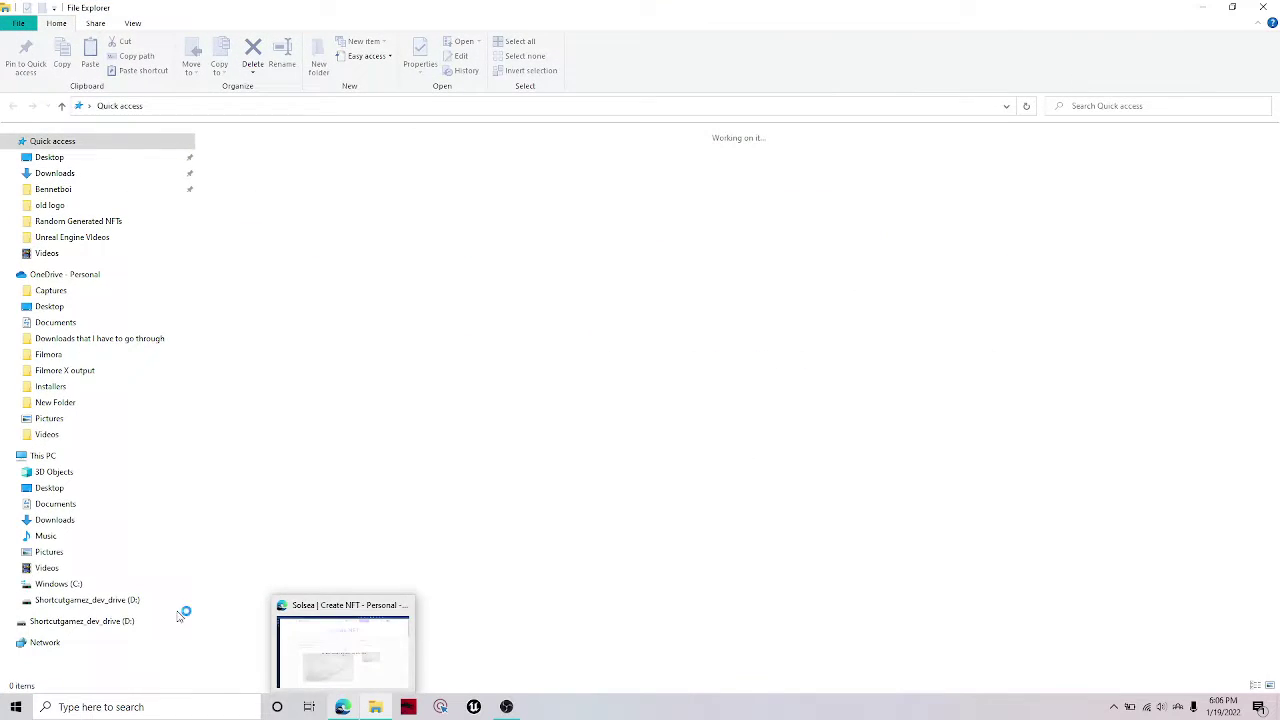
left_click(78, 588)
key("alt+Tab")
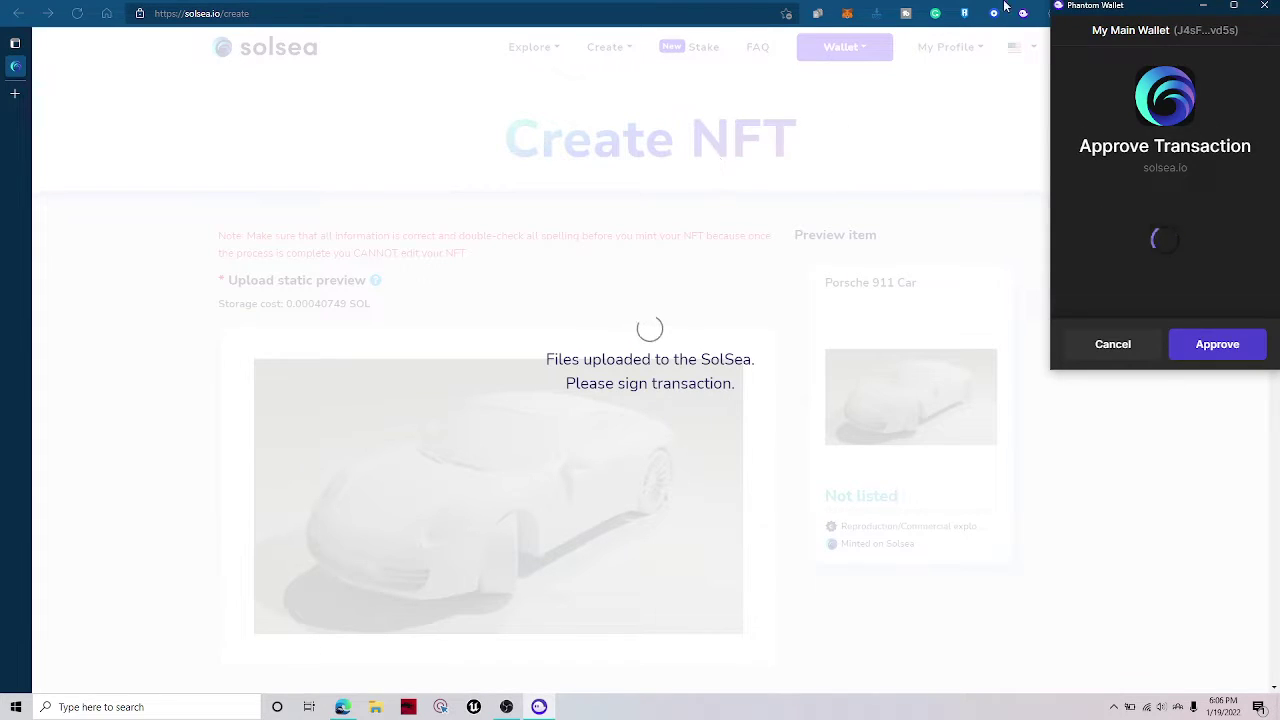
Approve the minting transaction in Phantom, then check the wallet balance and recent activity.
left_click_drag(1082, 11, 590, 93)
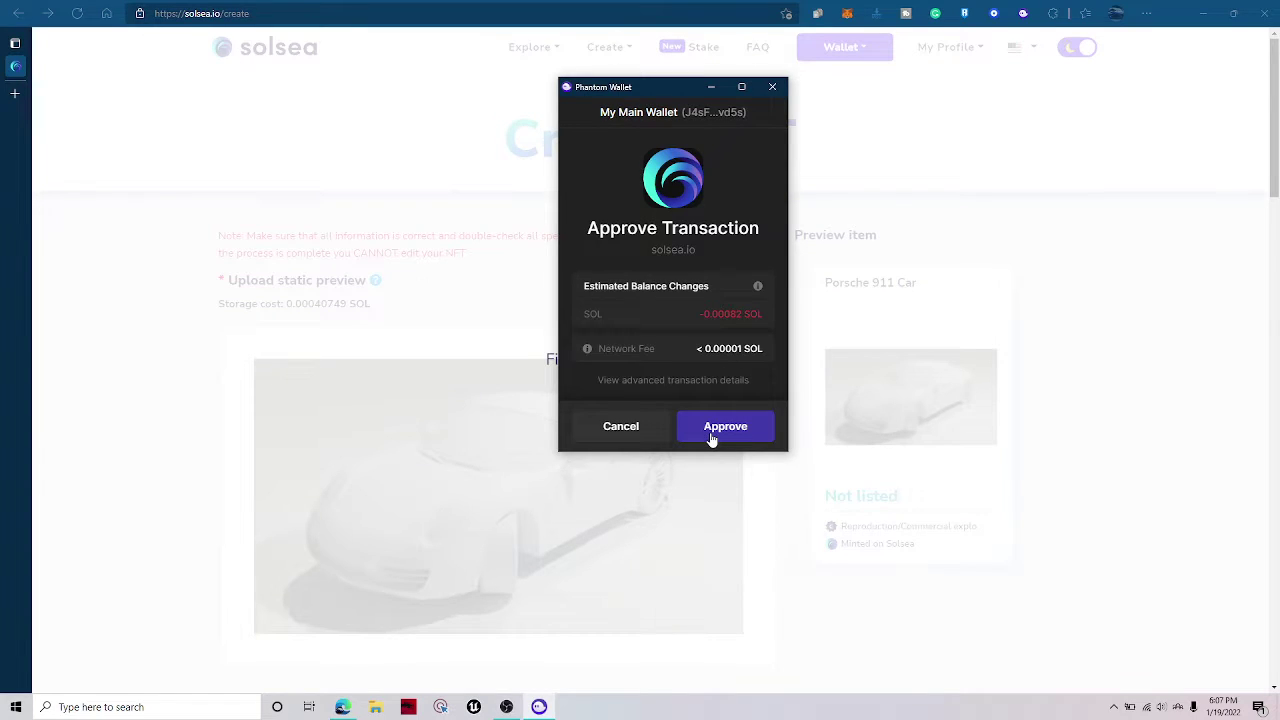
left_click(713, 440)
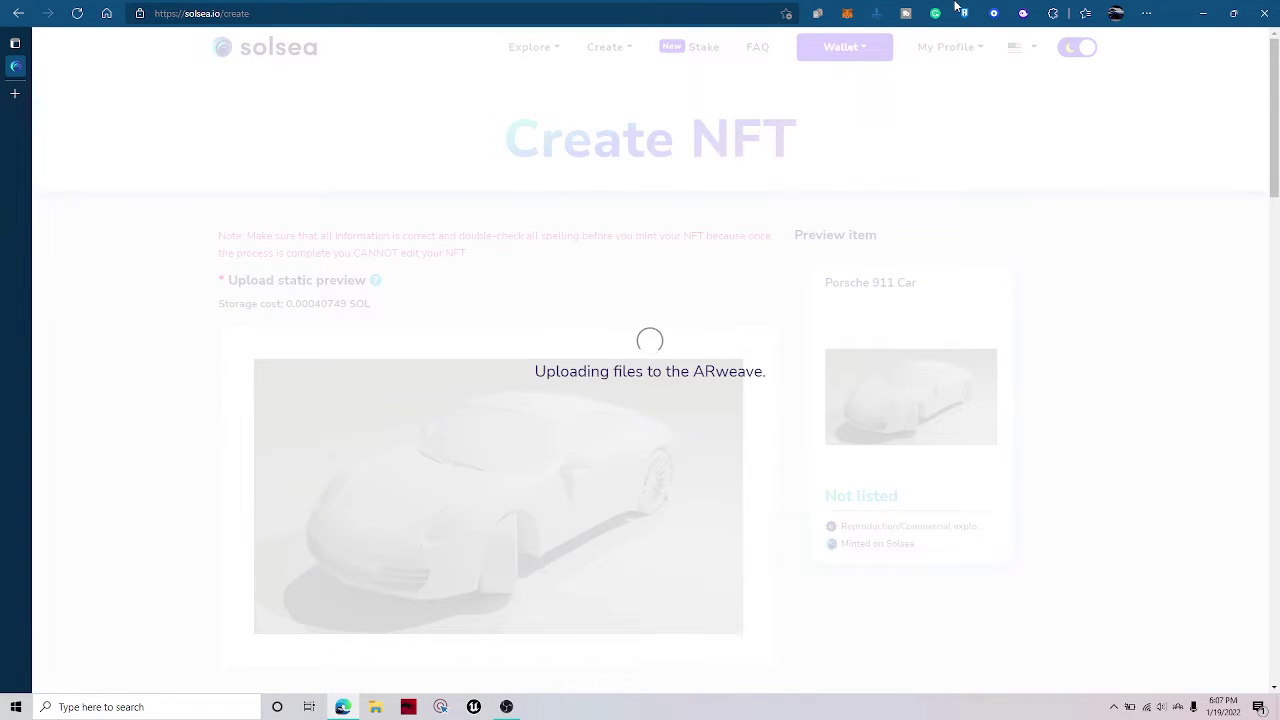
left_click(1019, 15)
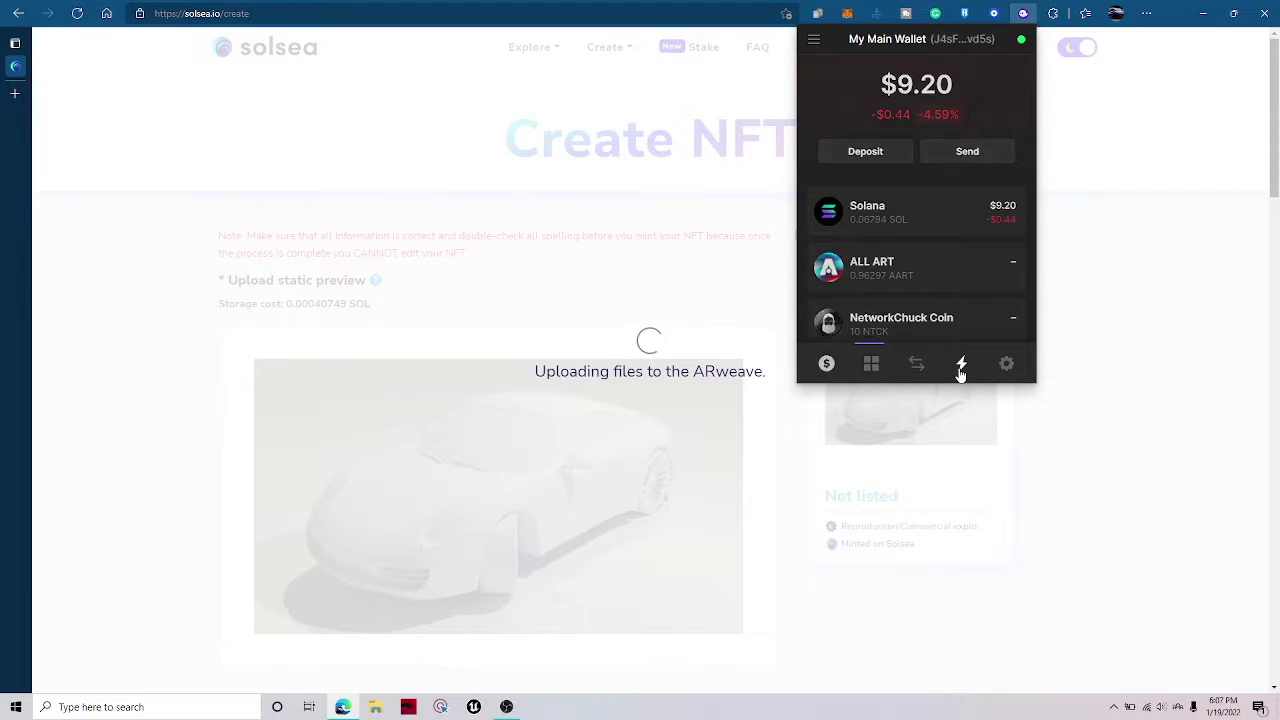
left_click(960, 372)
left_click(824, 363)
left_click(1020, 15)
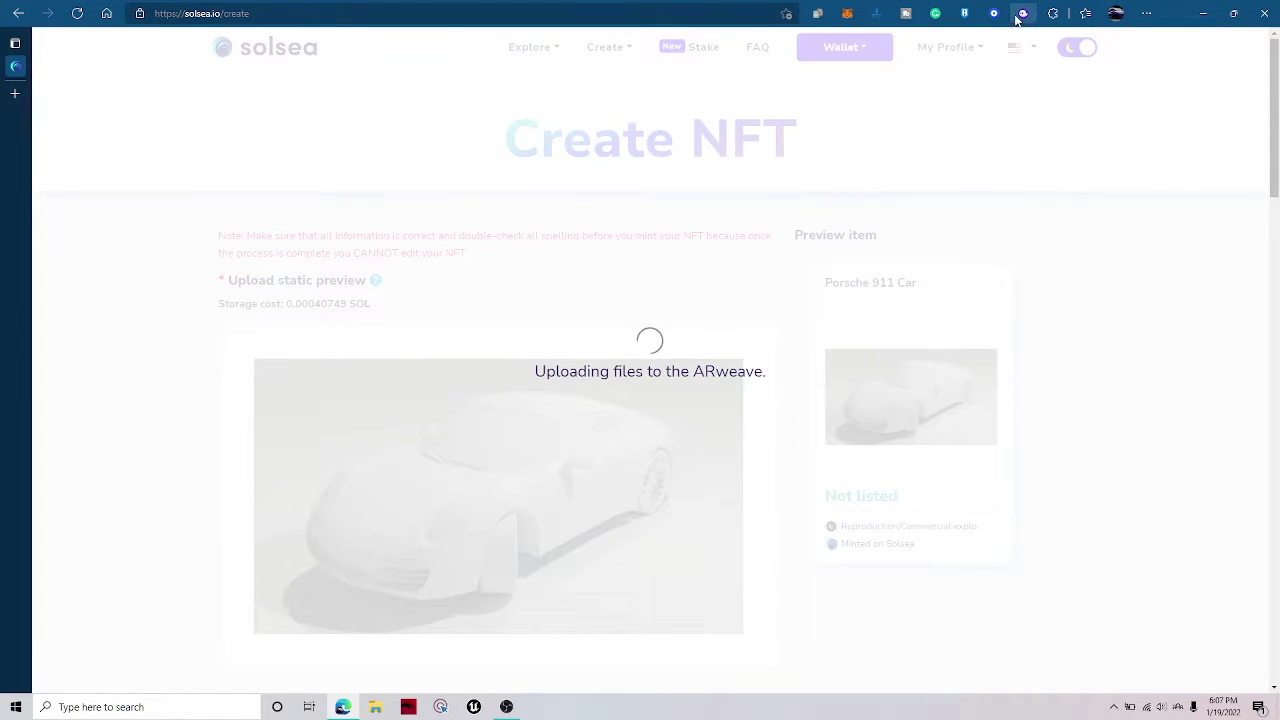
Copy the word ARweave and search for it in a new tab.
double_click(712, 371)
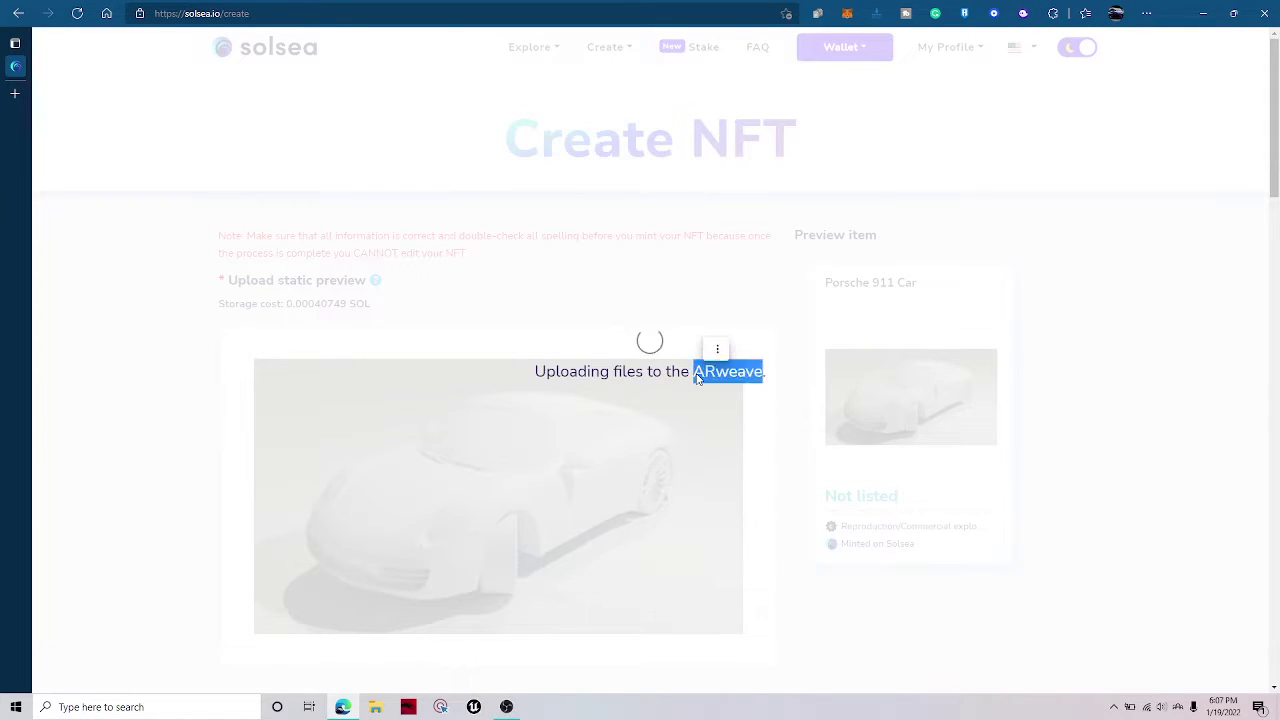
key("ctrl+c")
key("ctrl+t")
key("ctrl+v")
key("Return")
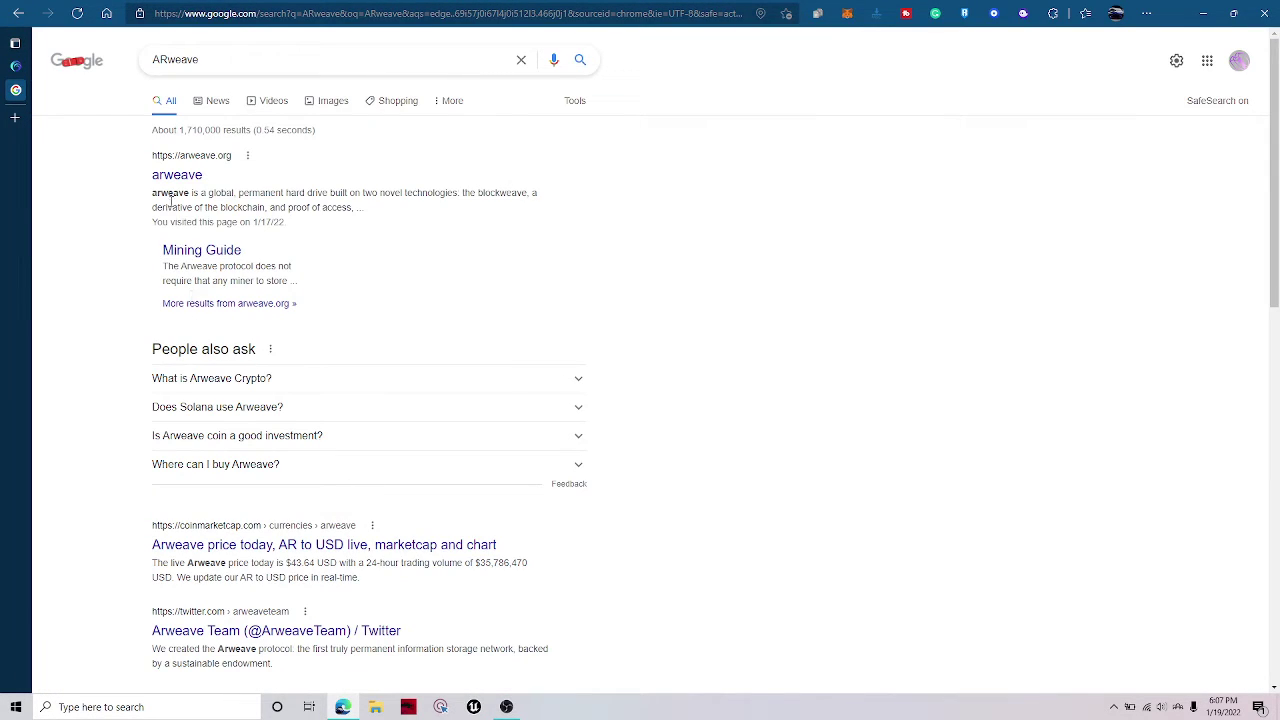
left_click(190, 176)
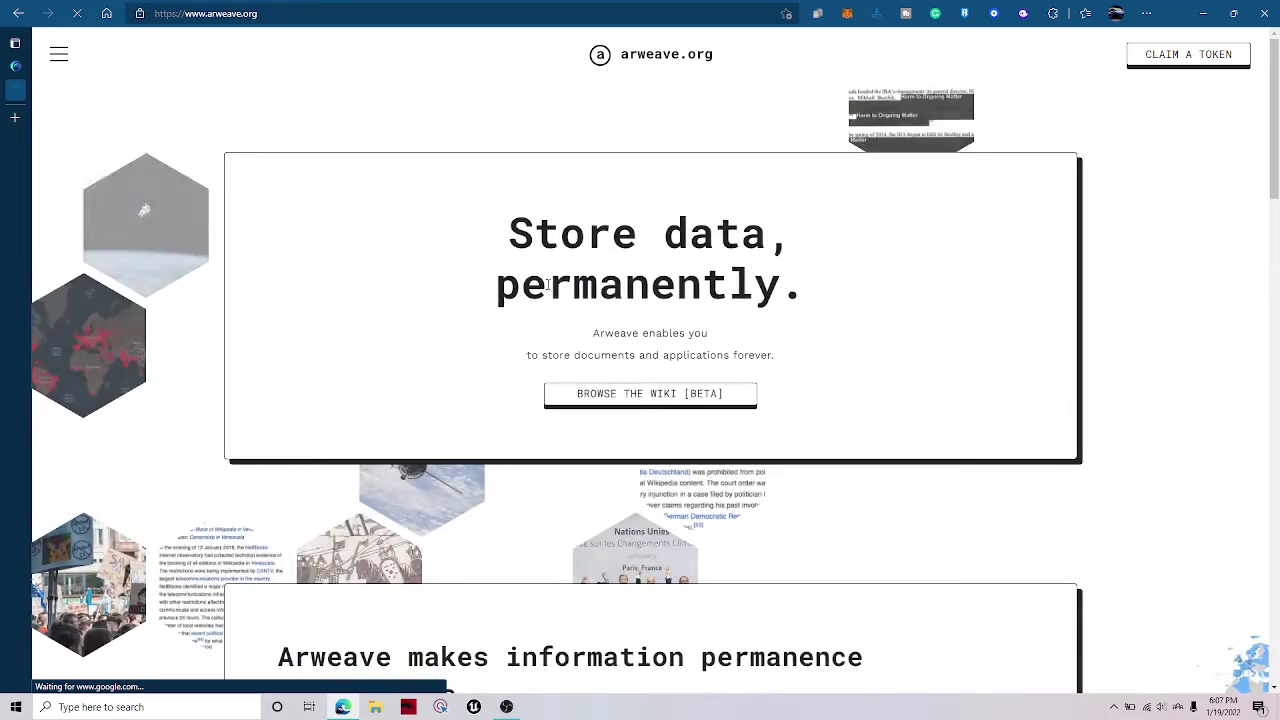
left_click_drag(480, 232, 857, 234)
left_click_drag(826, 280, 520, 294)
left_click(443, 244)
left_click(508, 292)
scroll(510, 291, "down", 3)
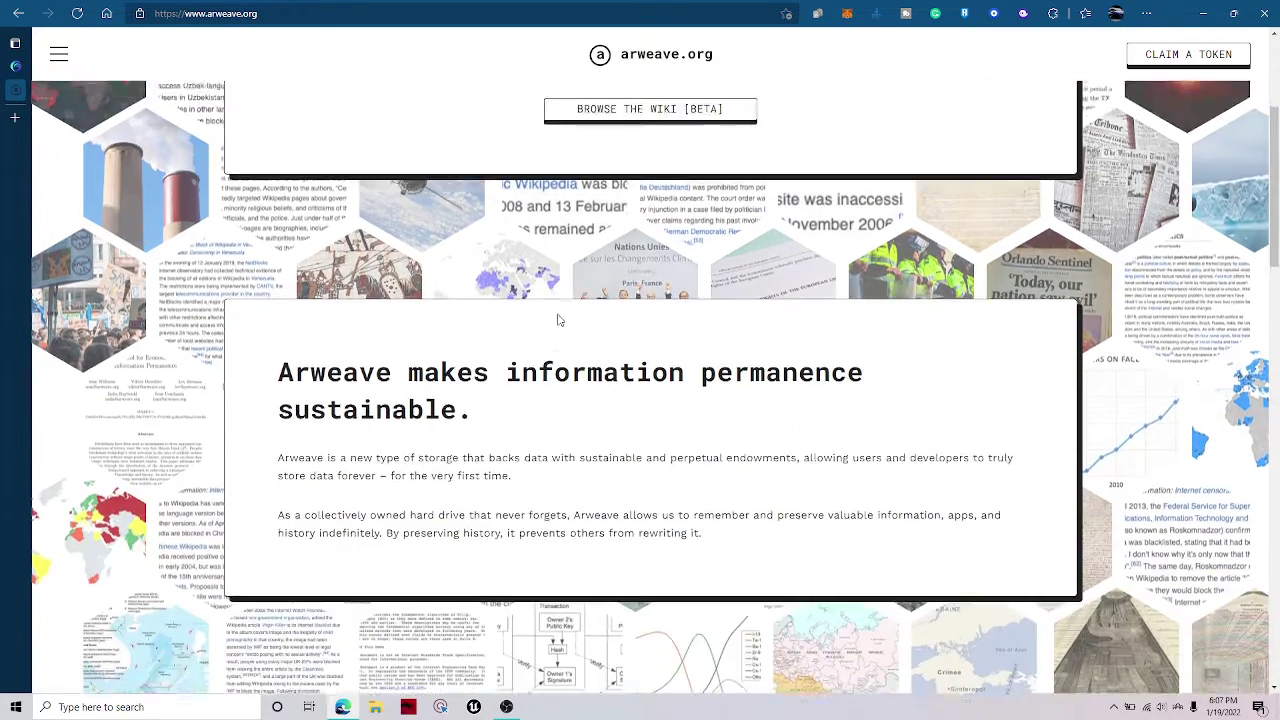
left_click(632, 400)
left_click_drag(640, 380, 558, 360)
left_click(558, 360)
left_click_drag(392, 323, 300, 300)
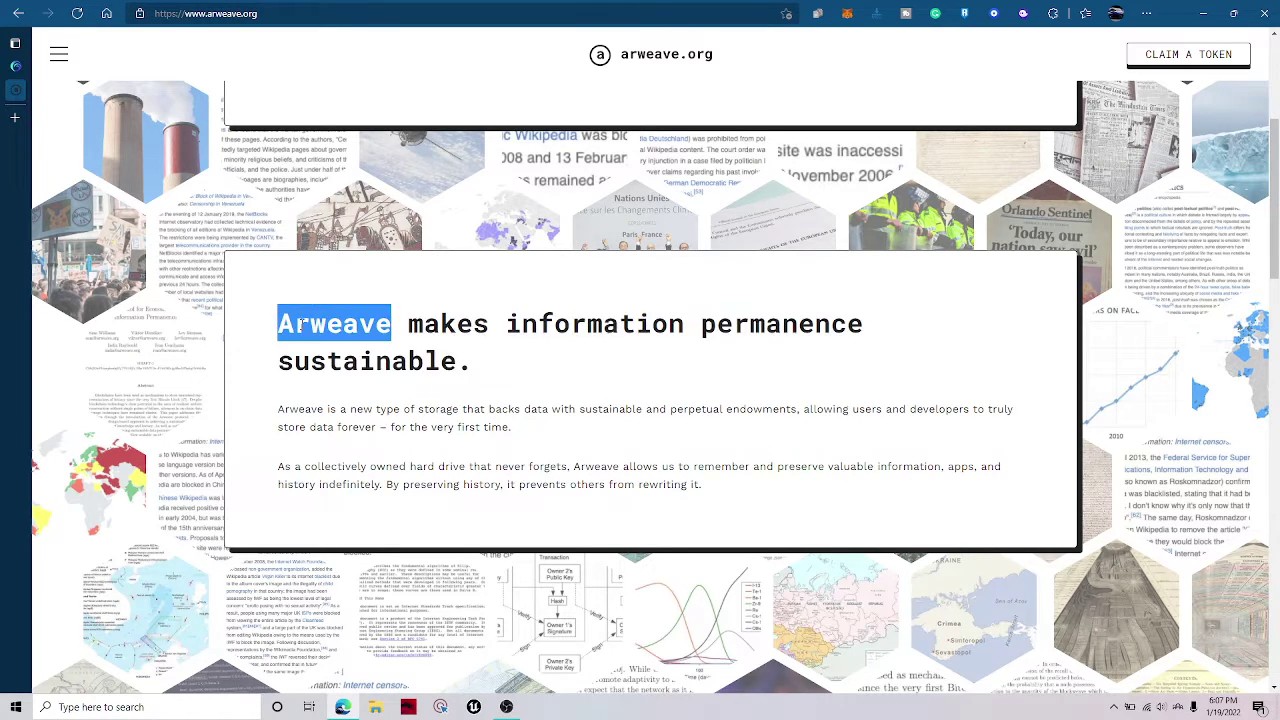
left_click(300, 300)
scroll(117, 570, "down", 5)
scroll(517, 349, "down", 1)
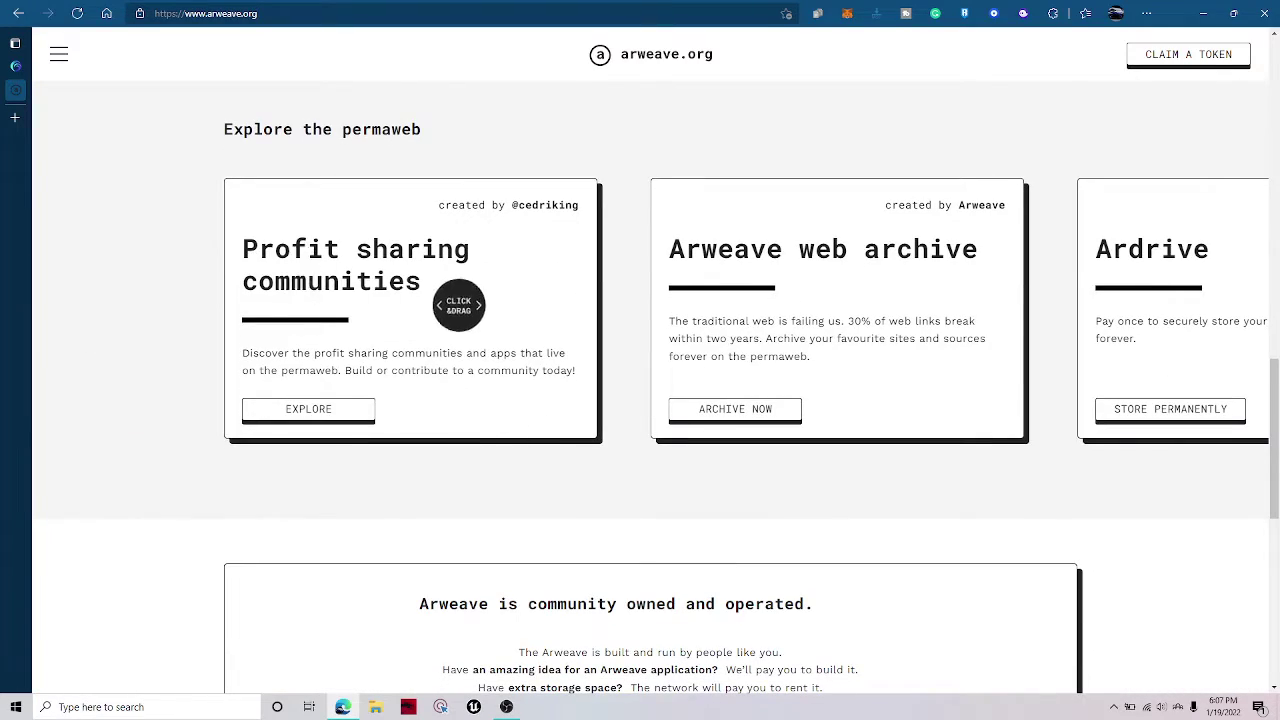
scroll(391, 277, "down", 5)
scroll(526, 379, "up", 3)
scroll(526, 379, "up", 10)
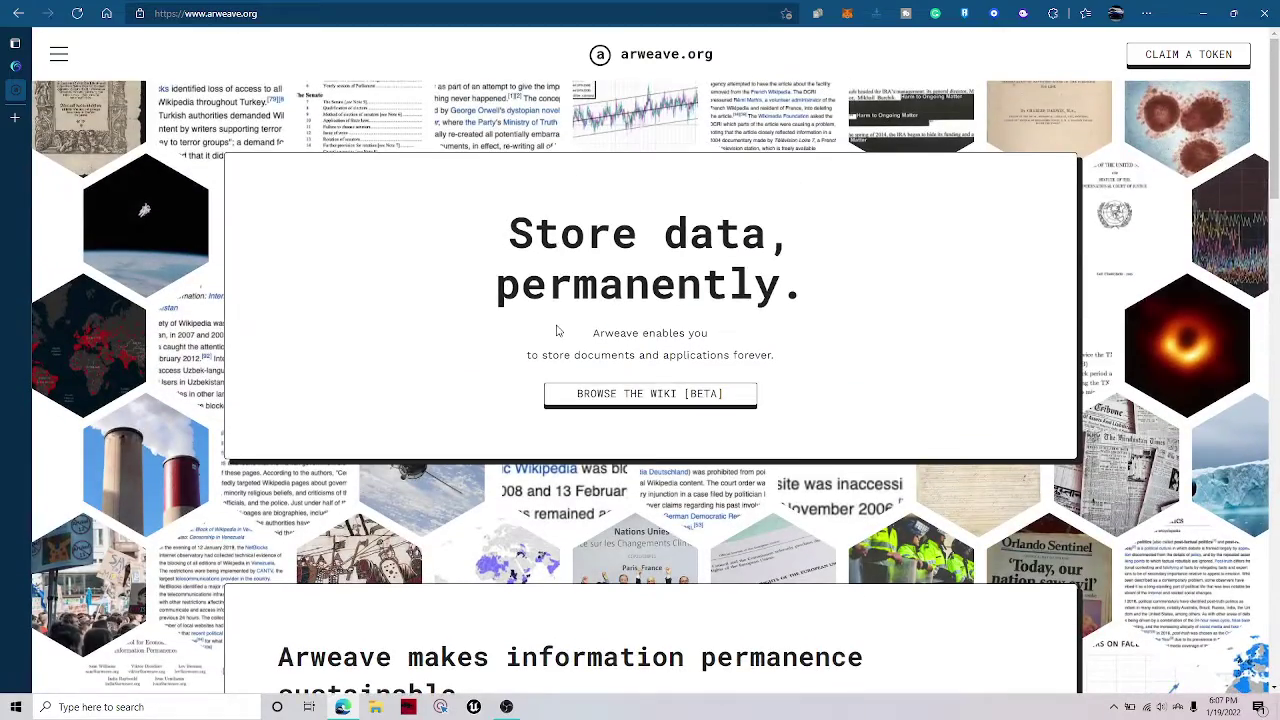
left_click_drag(522, 356, 690, 356)
left_click_drag(772, 356, 733, 356)
double_click(548, 356)
Move the Phantom Approve Transaction window to the centre of the screen.
double_click(632, 335)
left_click(632, 335)
scroll(632, 335, "down", 4)
scroll(632, 233, "up", 3)
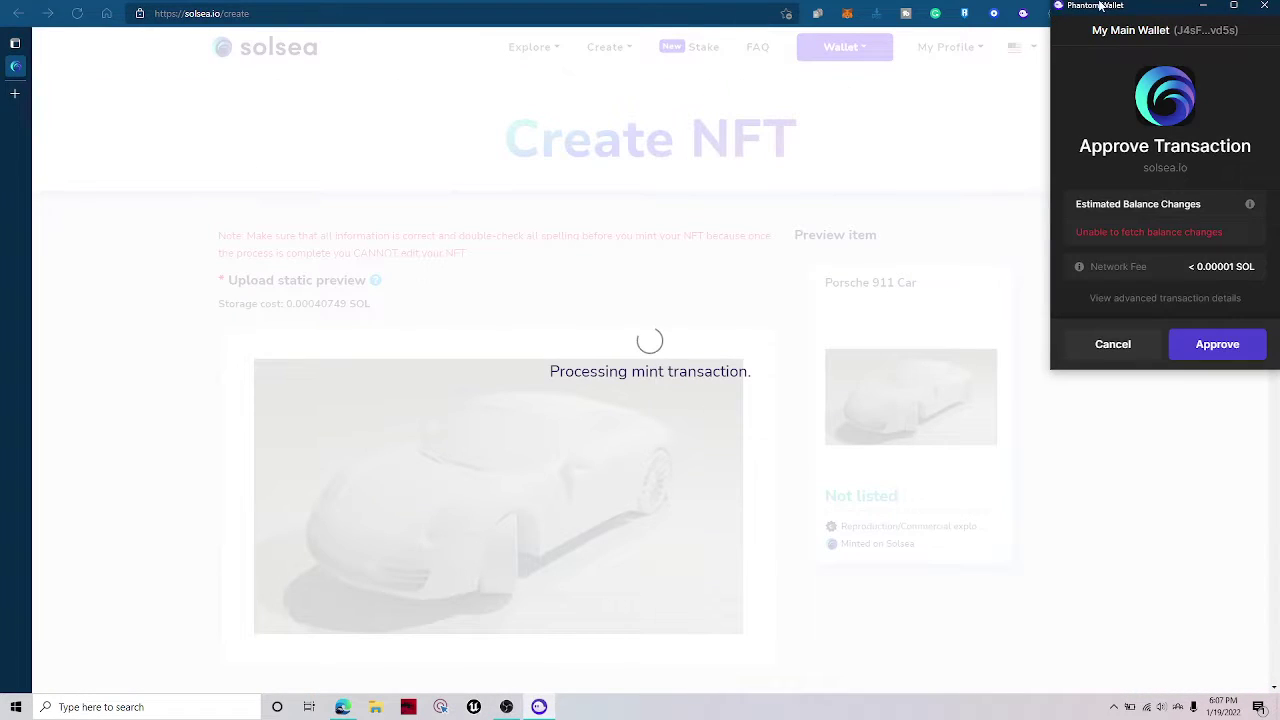
left_click_drag(1100, 5, 581, 123)
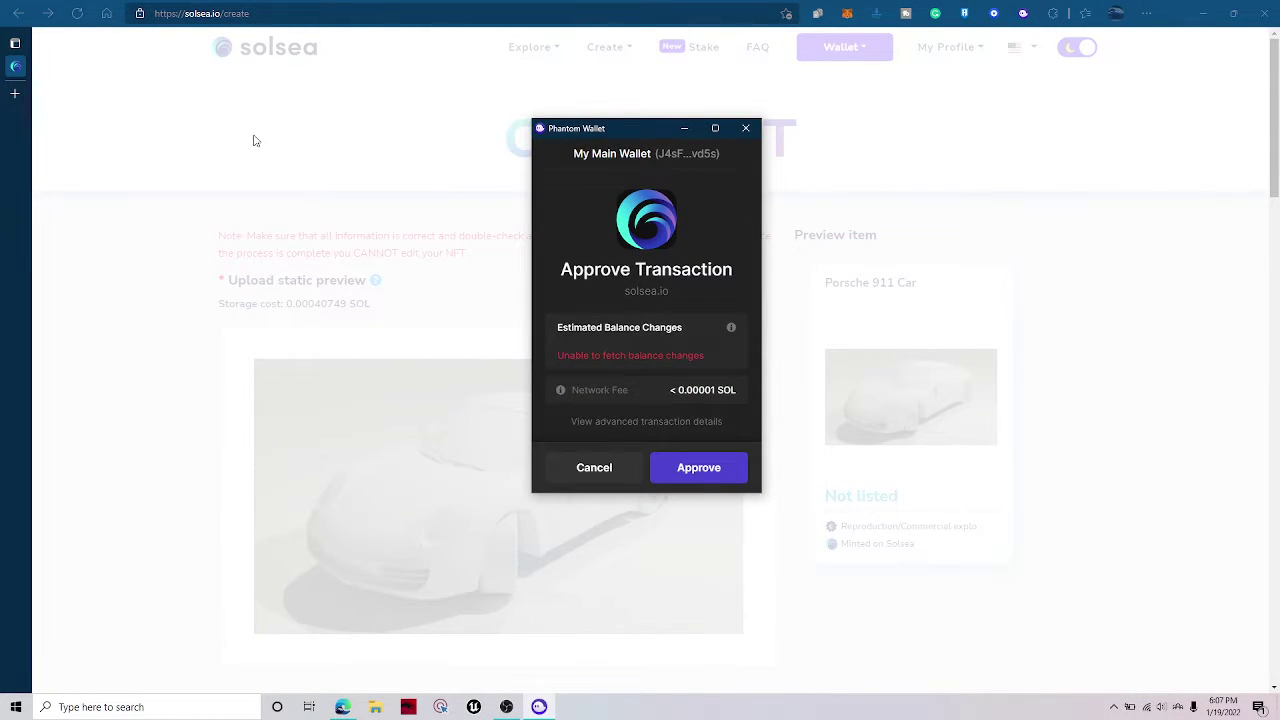
Go to solana.com in a new browser tab.
left_click(13, 96)
type("solesea")
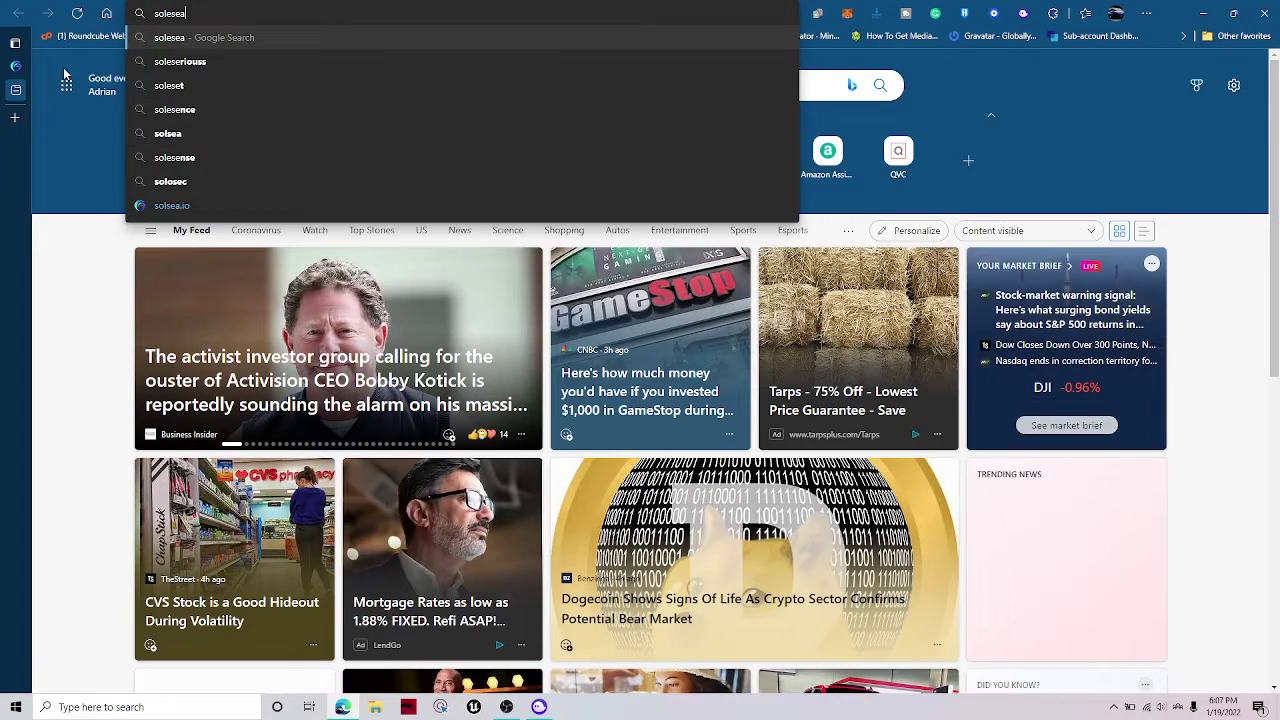
key("BackSpace")
type("sea.co")
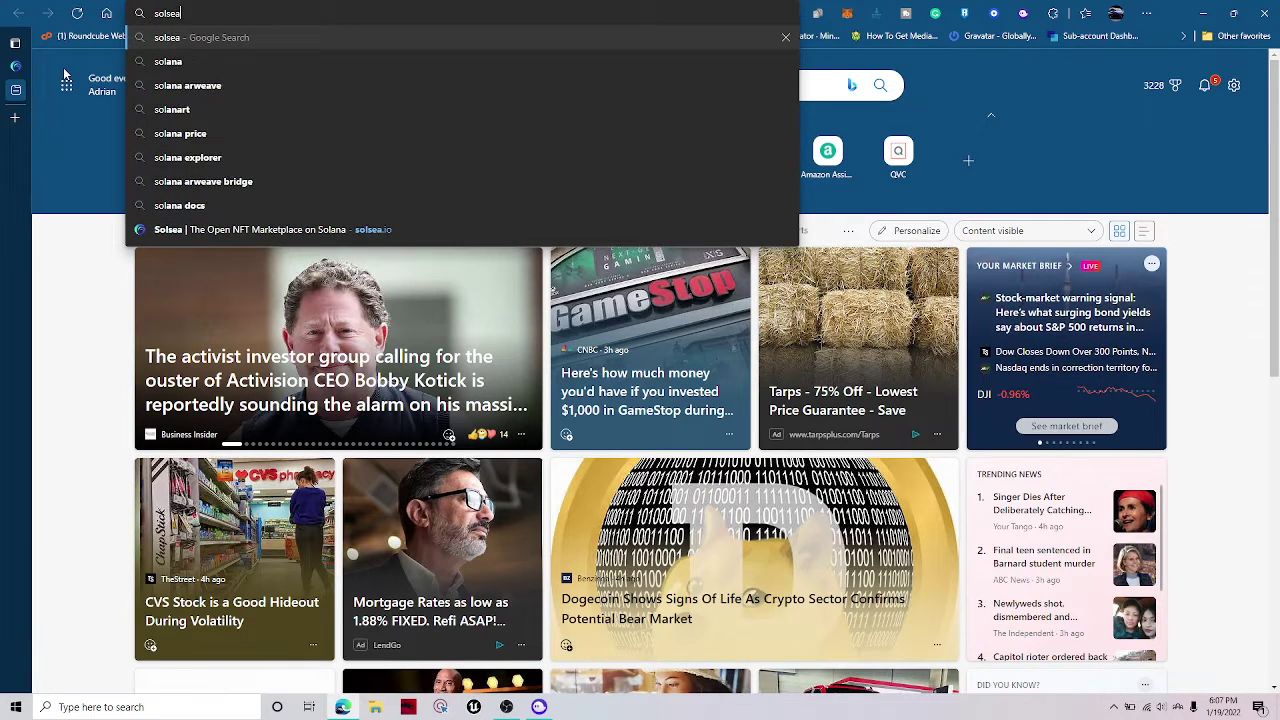
key("BackSpace")
key("BackSpace")
key("BackSpace")
key("BackSpace")
key("BackSpace")
key("BackSpace")
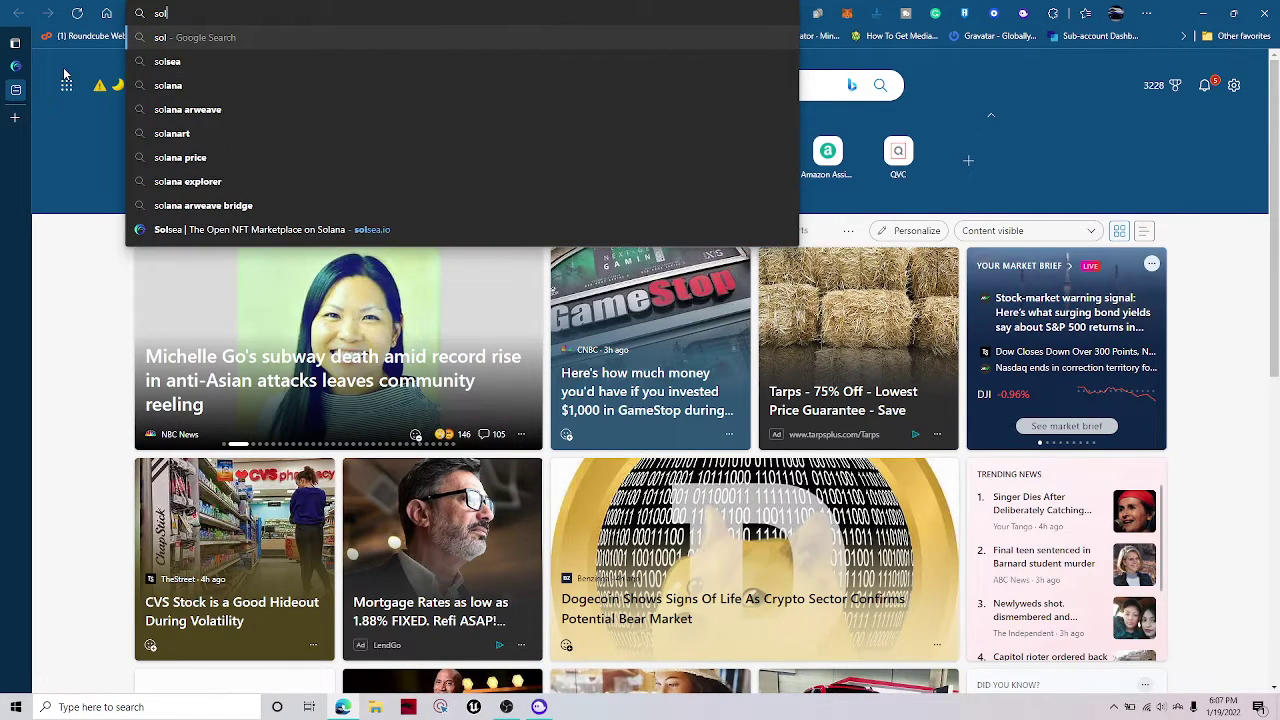
type("ana.c")
key("Return")
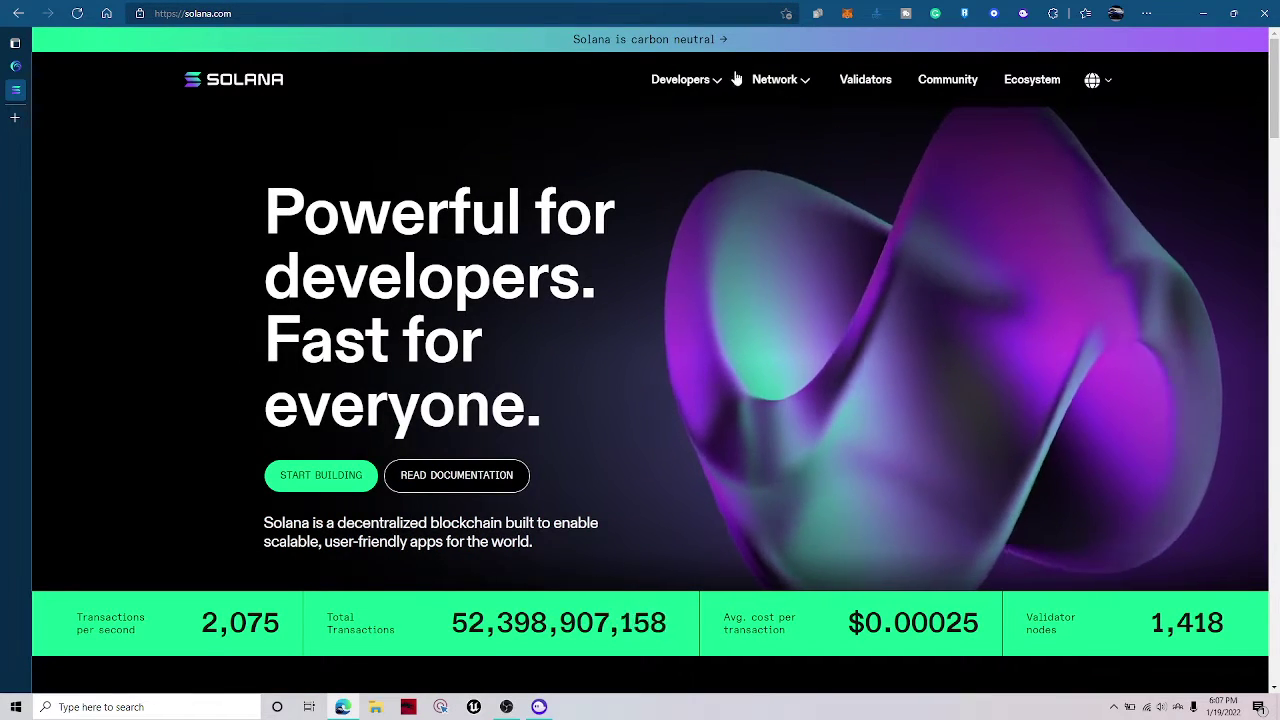
Browse the Solana NFTs page from the Developers menu on solana.com.
scroll(723, 147, "down", 10)
scroll(666, 171, "up", 10)
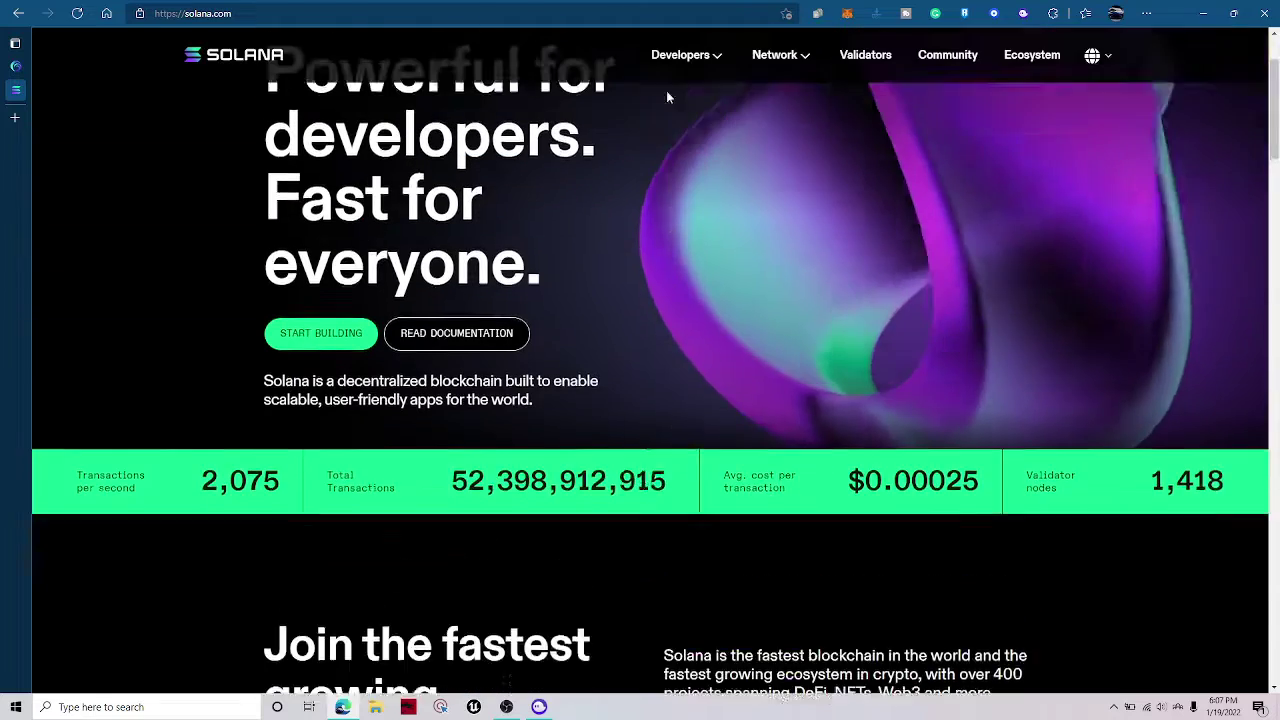
mouse_move(683, 79)
left_click(657, 149)
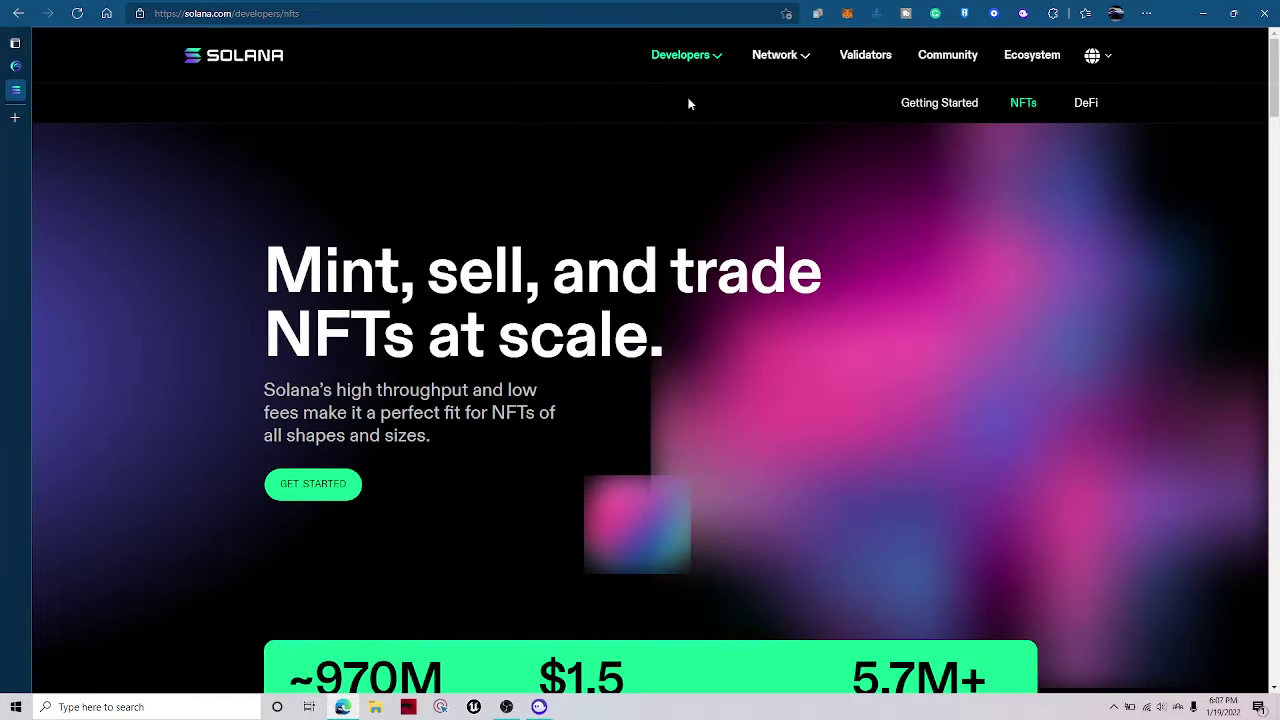
scroll(597, 271, "down", 2)
scroll(597, 271, "down", 2)
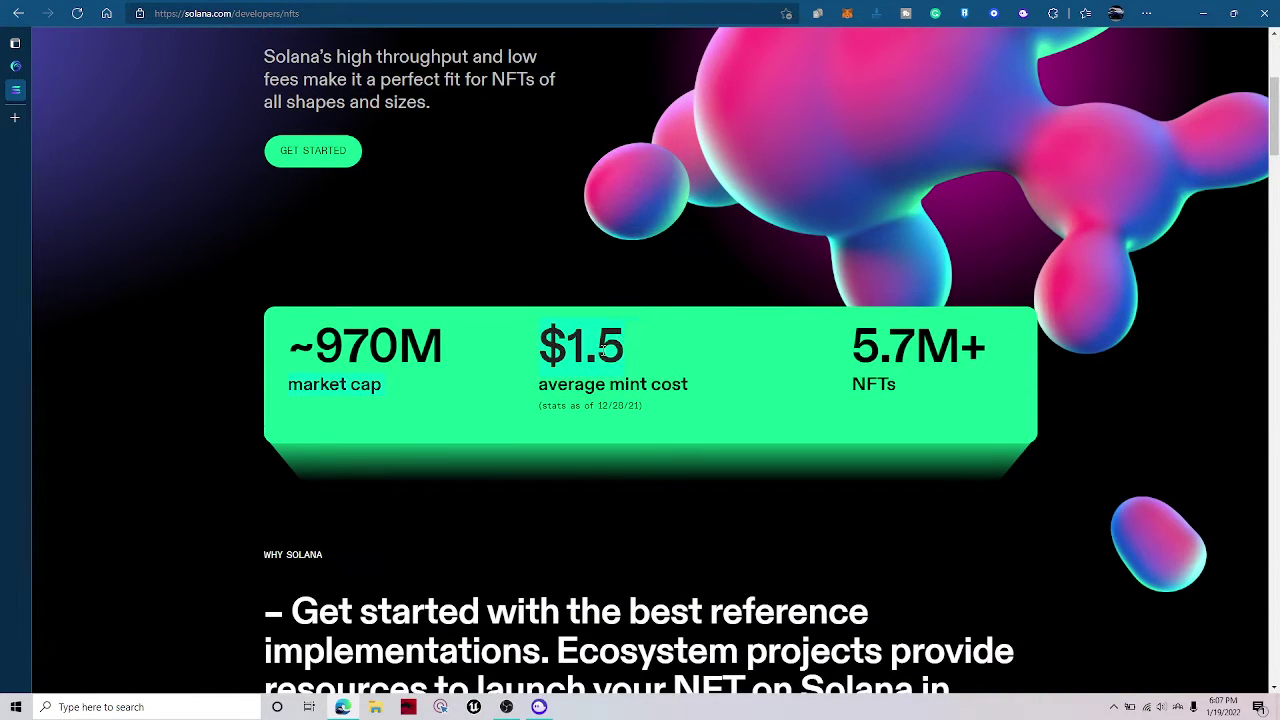
left_click(629, 414)
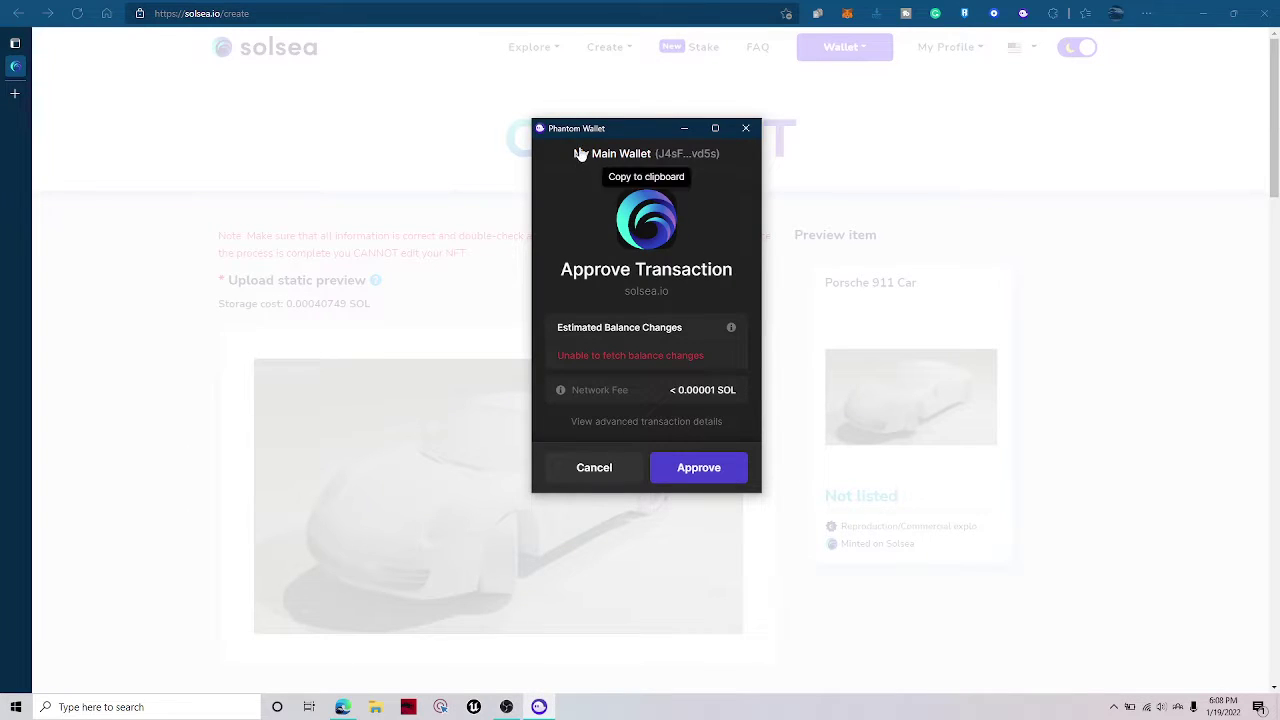
Approve the Porsche 911 Car mint transaction in the Phantom approval window.
left_click(1023, 14)
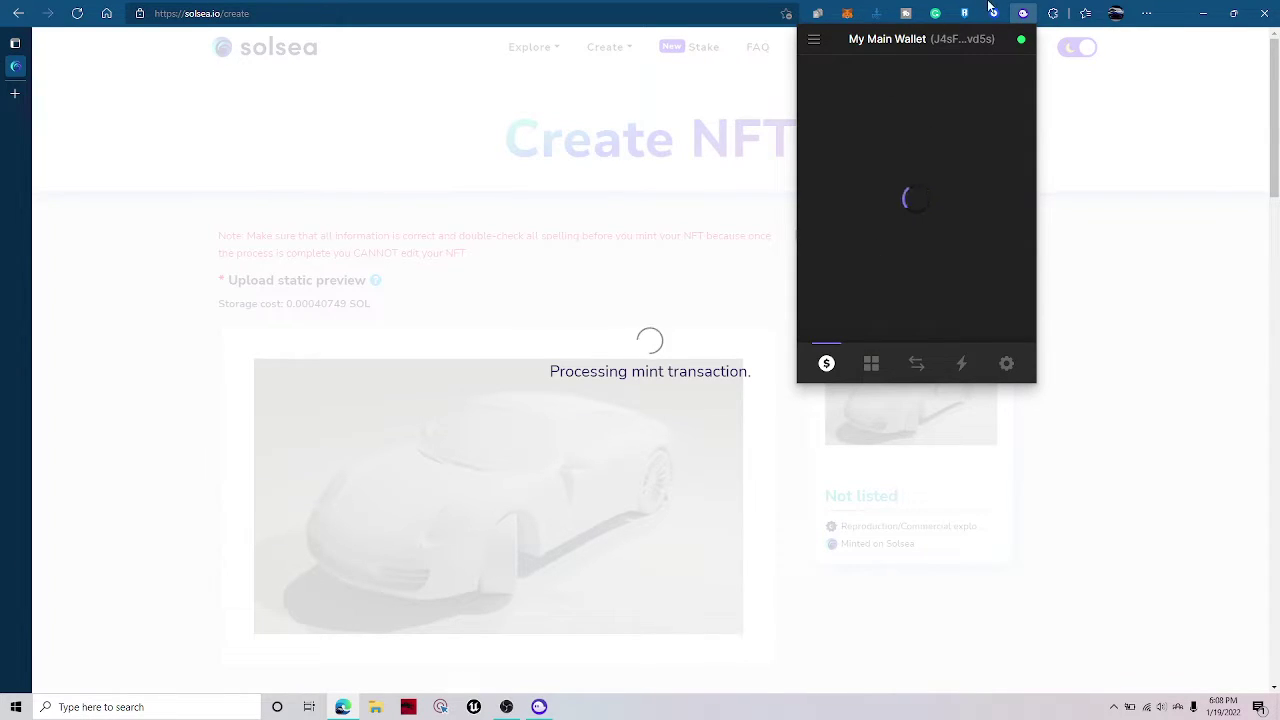
left_click(540, 707)
left_click(699, 470)
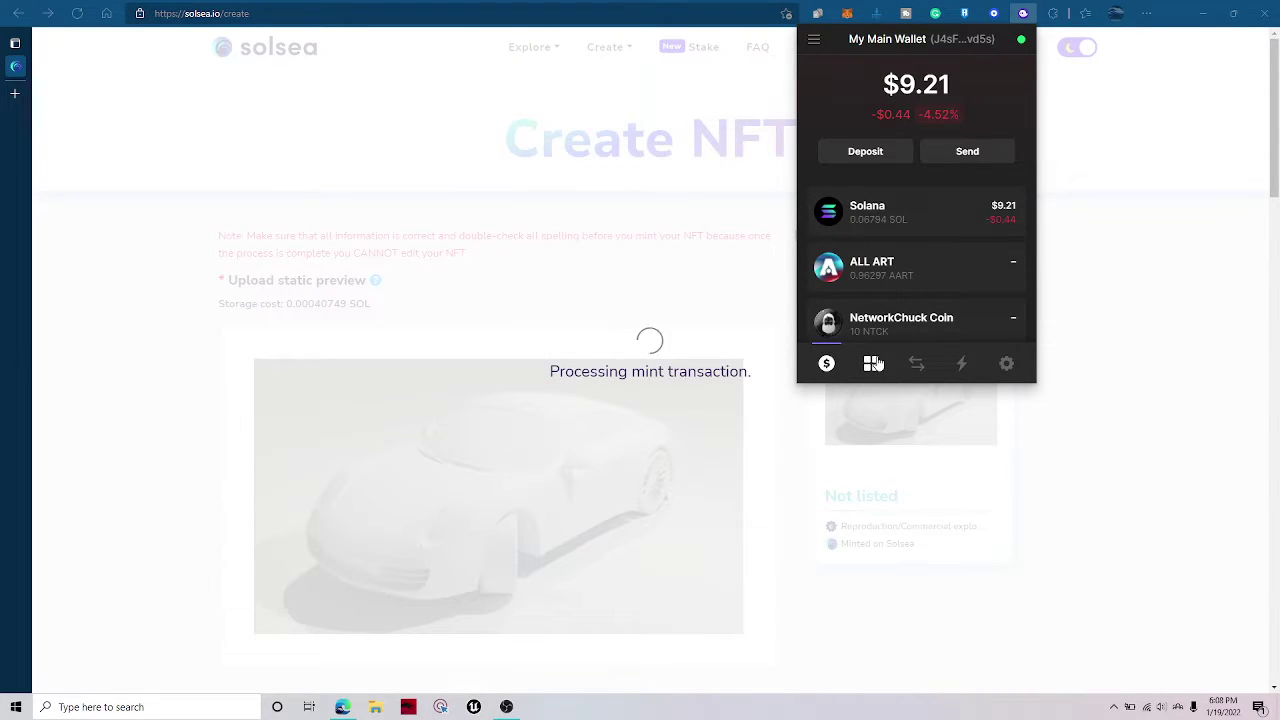
Check Phantom's collectibles and confirm the balance dropped to $7.98 (0.05881 SOL).
left_click(873, 363)
left_click(826, 363)
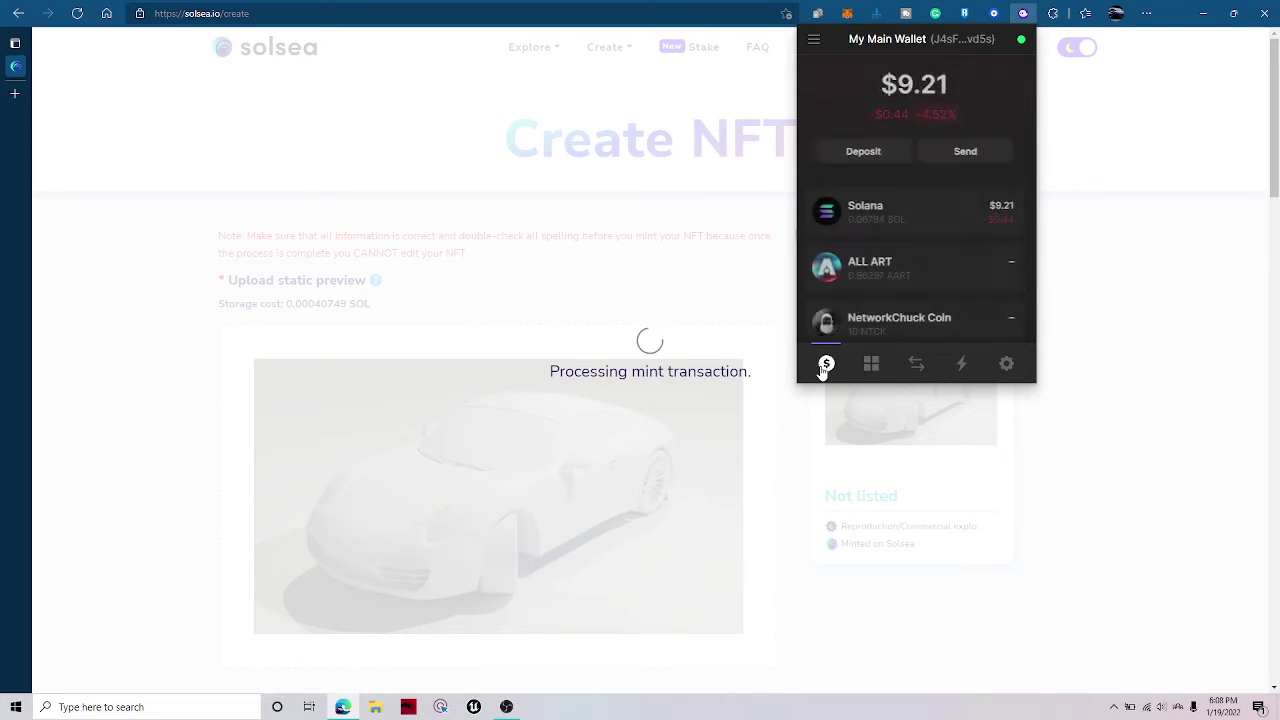
left_click(1025, 15)
left_click(1025, 15)
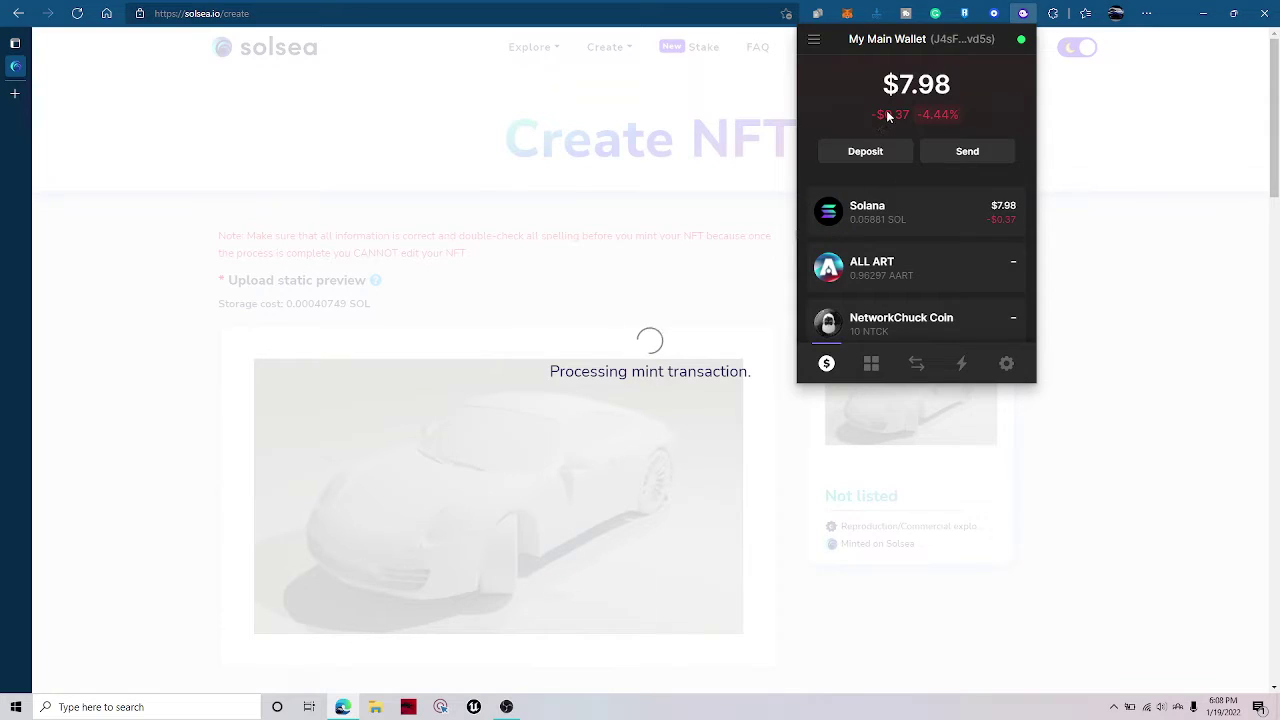
Close the wallet overview and watch the Porsche 911 Car mint transaction show Processing.
left_click(1021, 20)
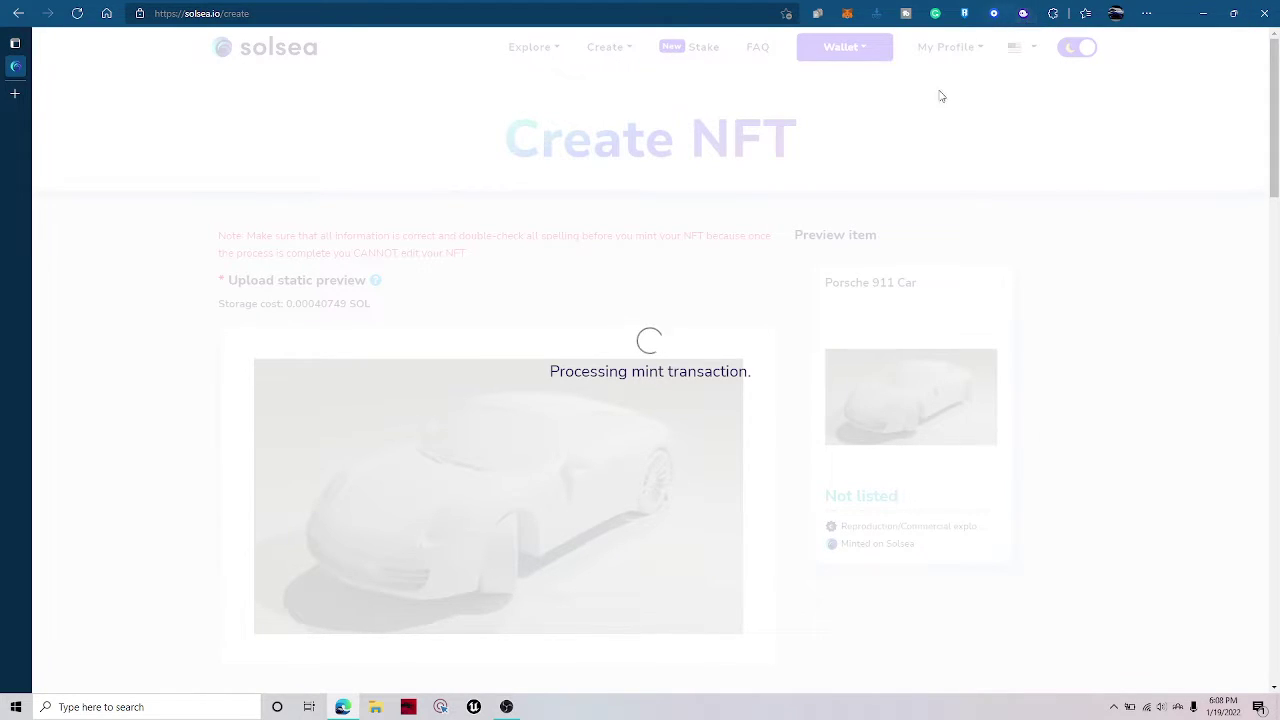
double_click(589, 371)
left_click(747, 365)
triple_click(746, 368)
left_click(751, 370)
double_click(713, 378)
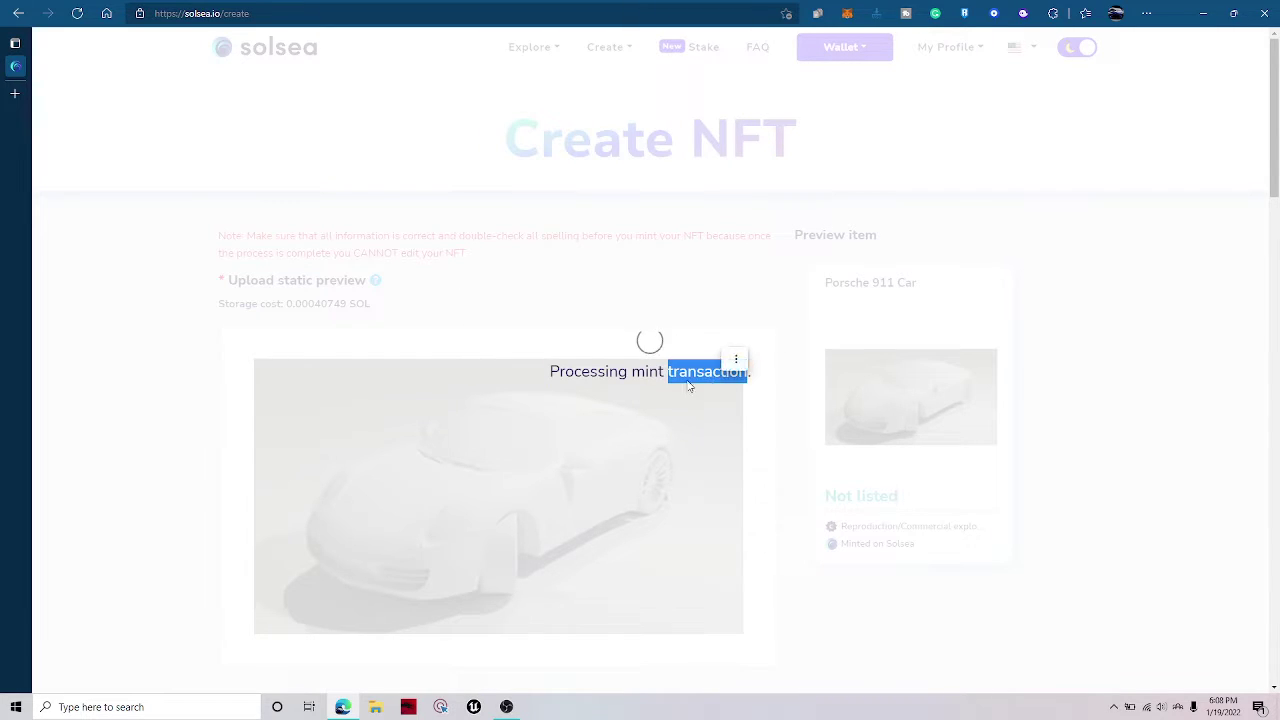
scroll(688, 386, "down", 2)
scroll(687, 389, "down", 2)
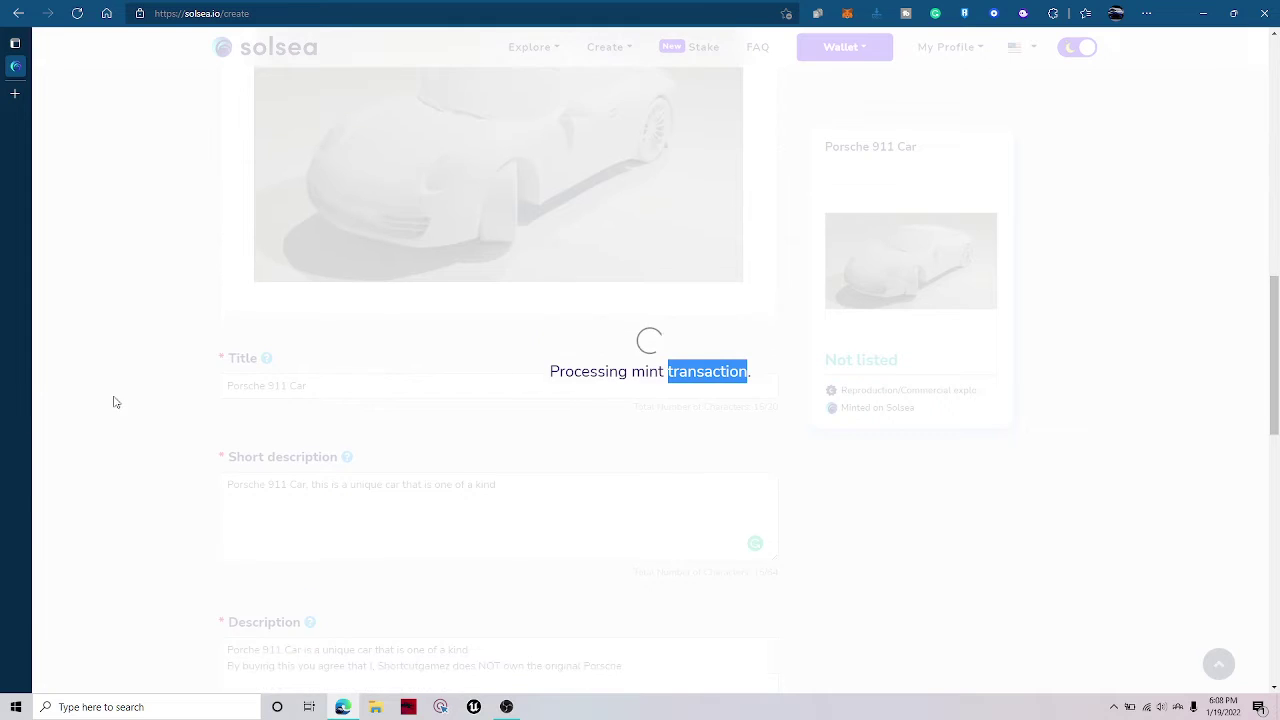
scroll(347, 295, "down", 8)
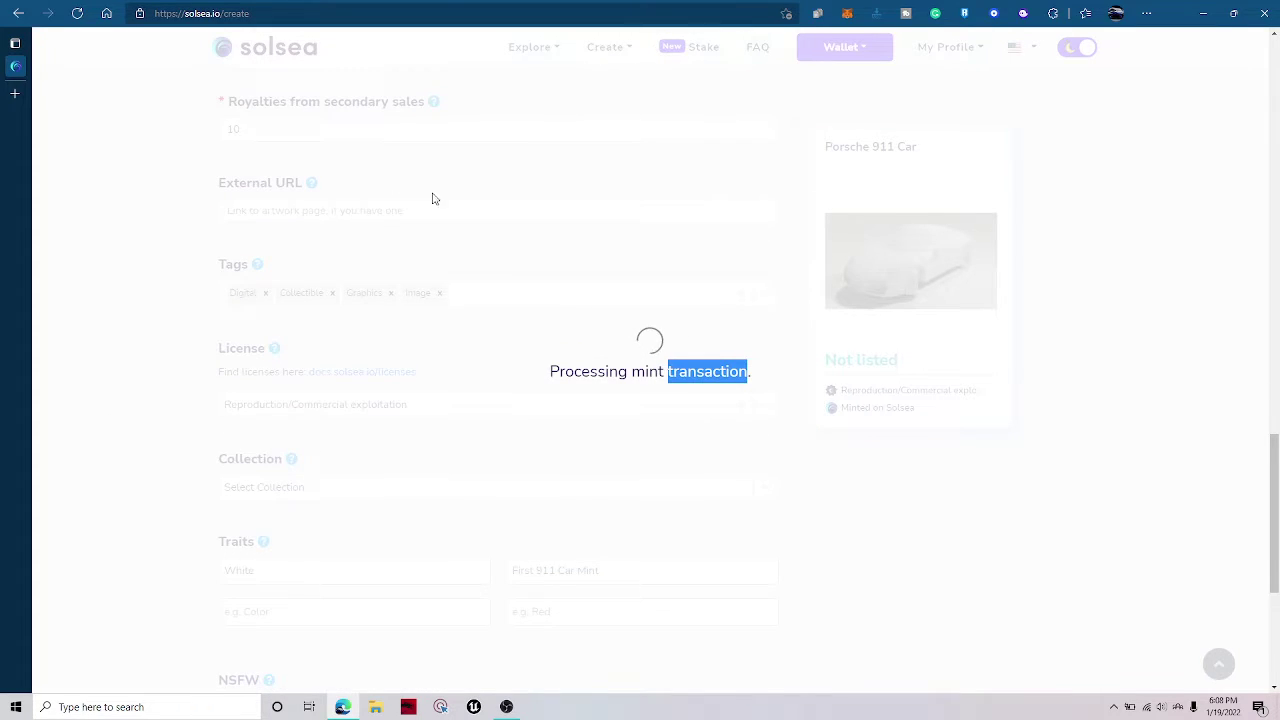
left_click_drag(517, 403, 873, 404)
triple_click(750, 404)
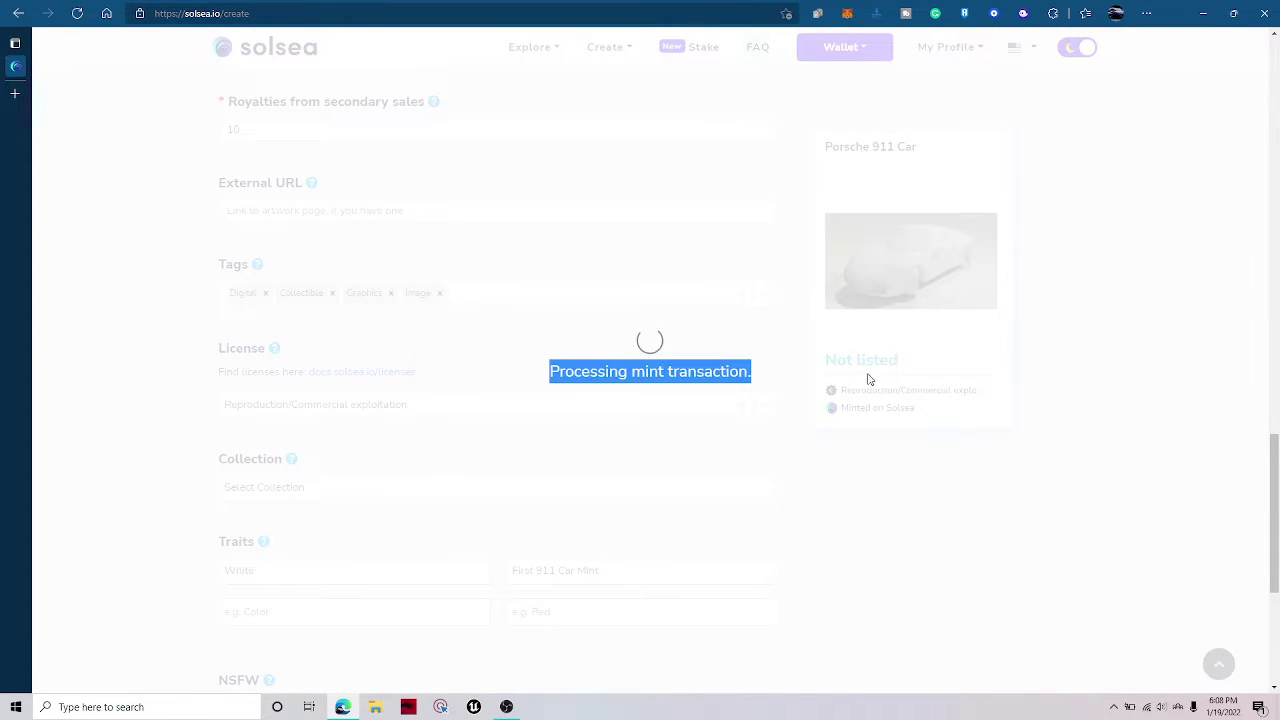
left_click(774, 400)
scroll(774, 400, "up", 8)
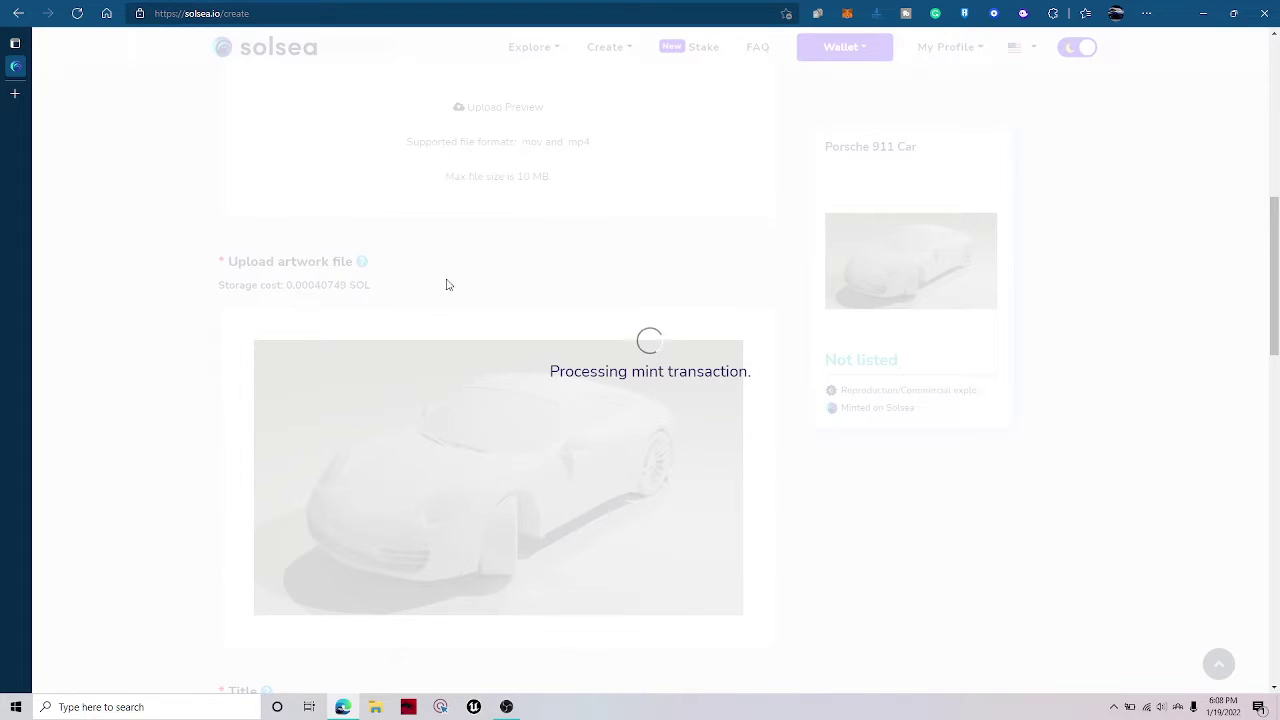
scroll(480, 211, "down", 10)
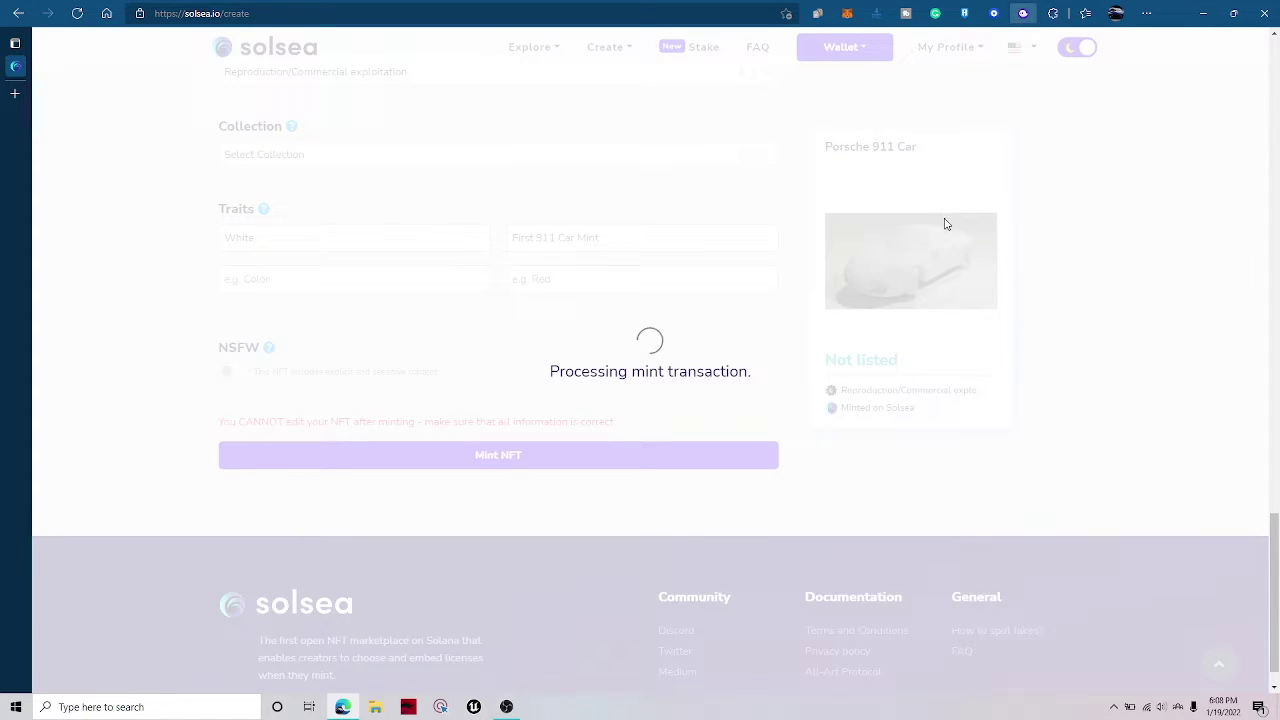
Check the wallet's collectibles and token balances while the mint keeps processing.
left_click(872, 366)
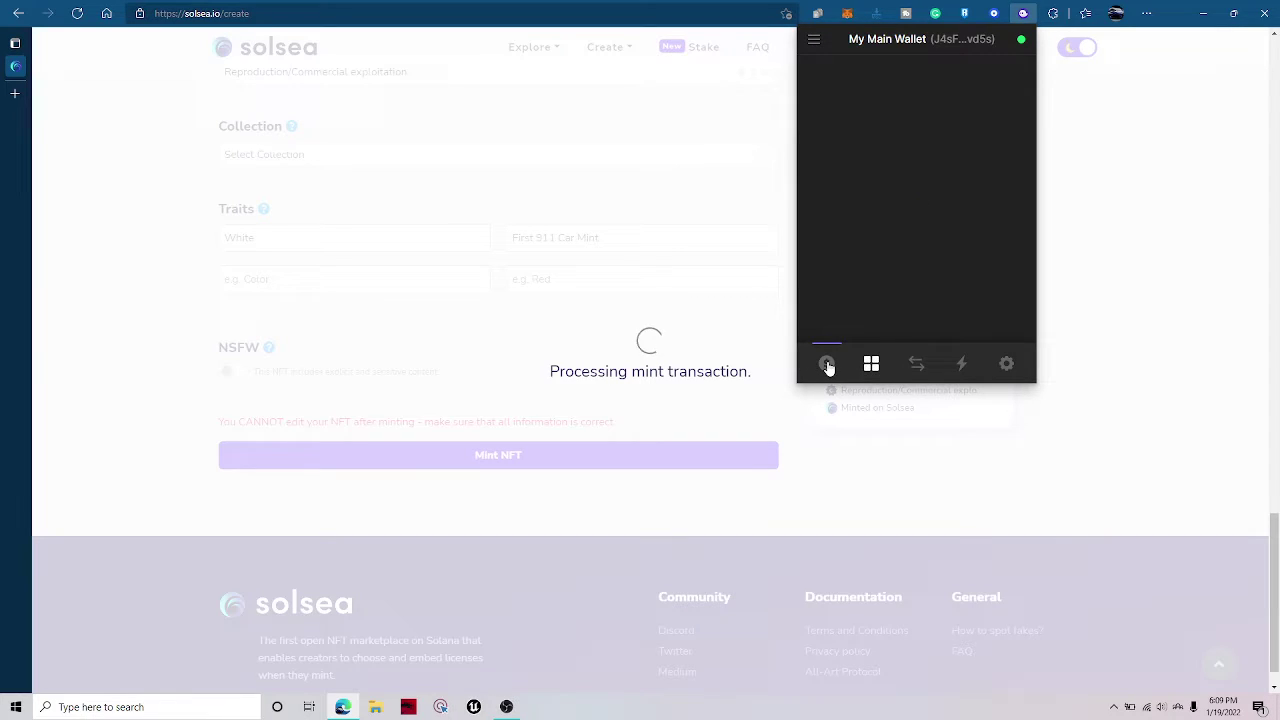
left_click(827, 366)
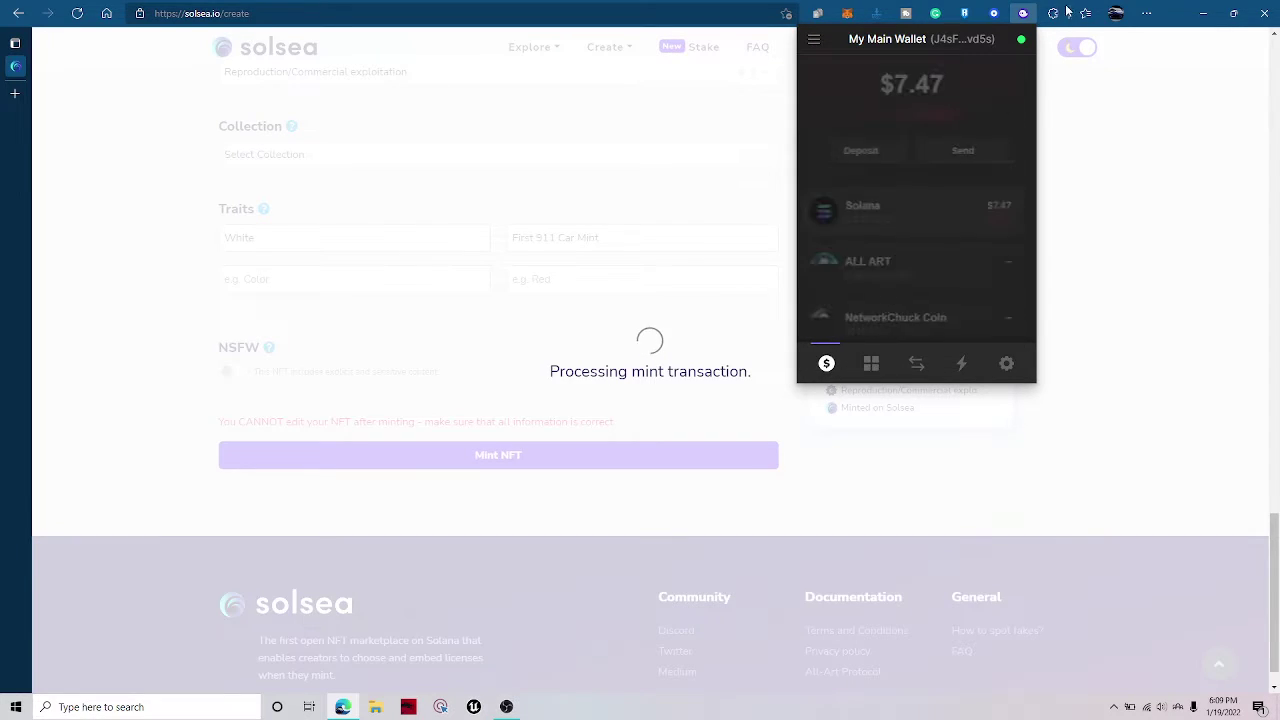
scroll(910, 334, "down", 3)
scroll(923, 260, "up", 3)
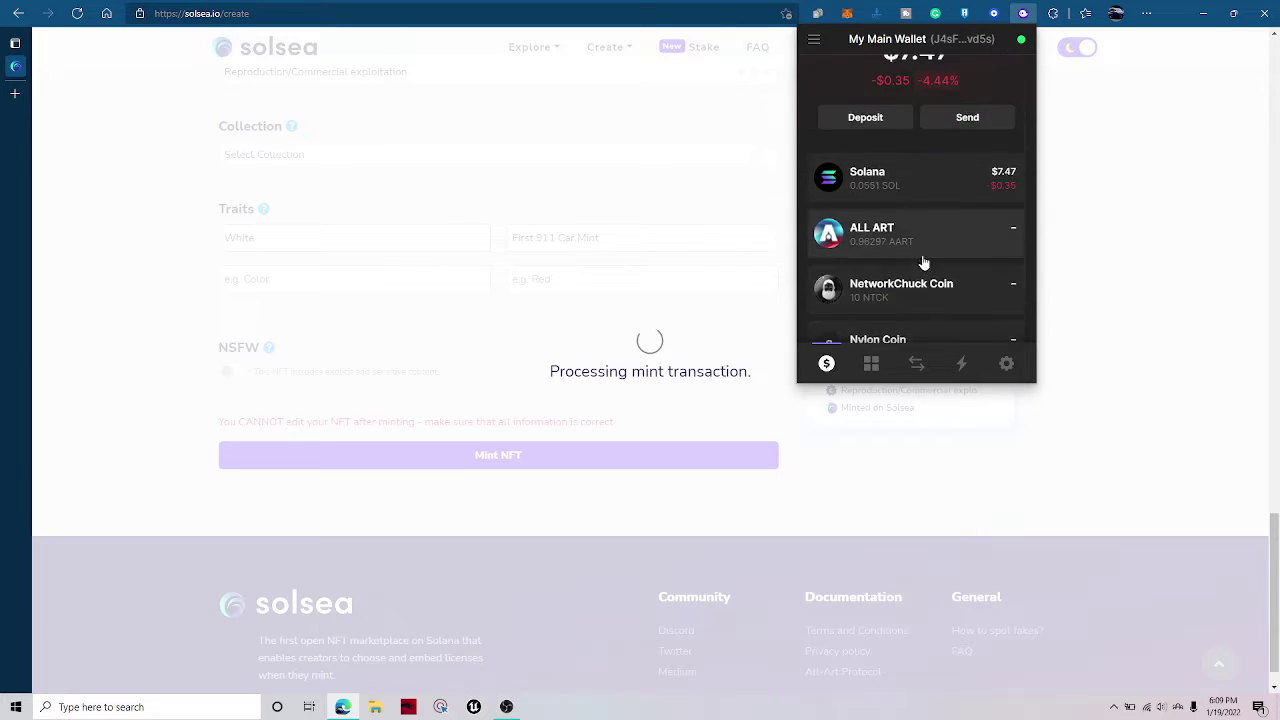
scroll(890, 262, "down", 3)
left_click(594, 176)
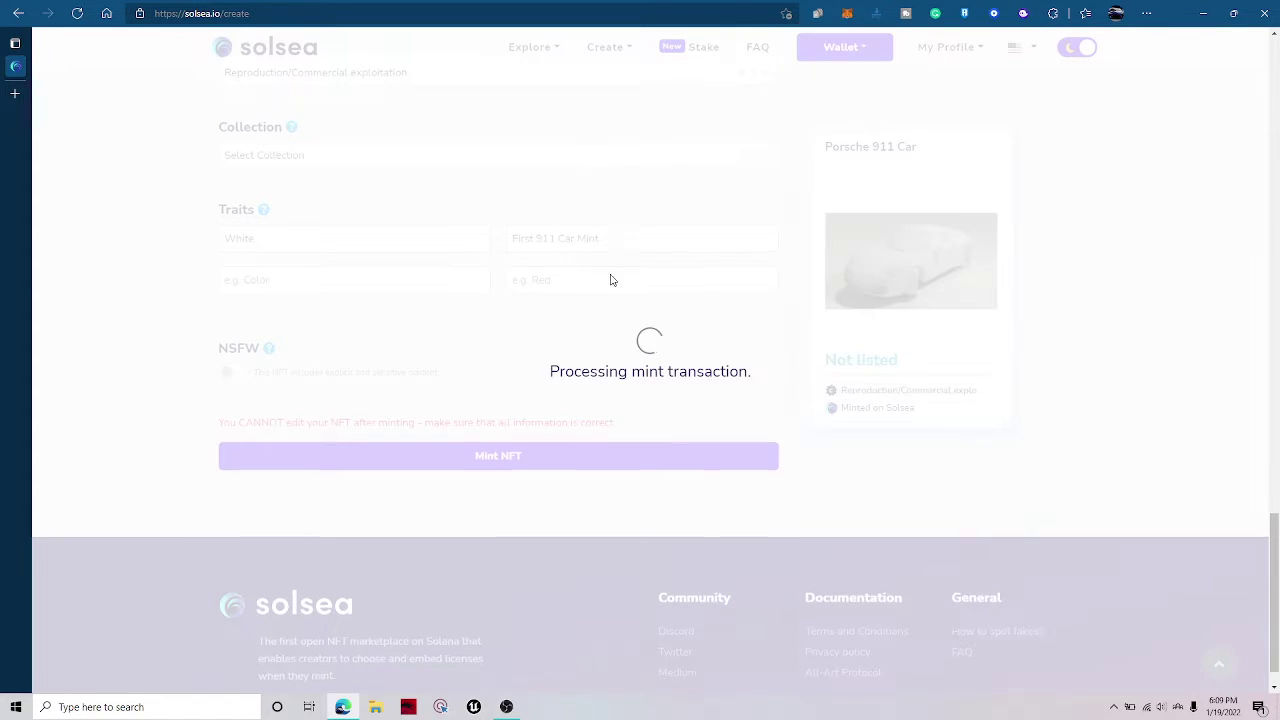
scroll(605, 300, "up", 5)
scroll(540, 395, "down", 5)
left_click_drag(524, 383, 637, 391)
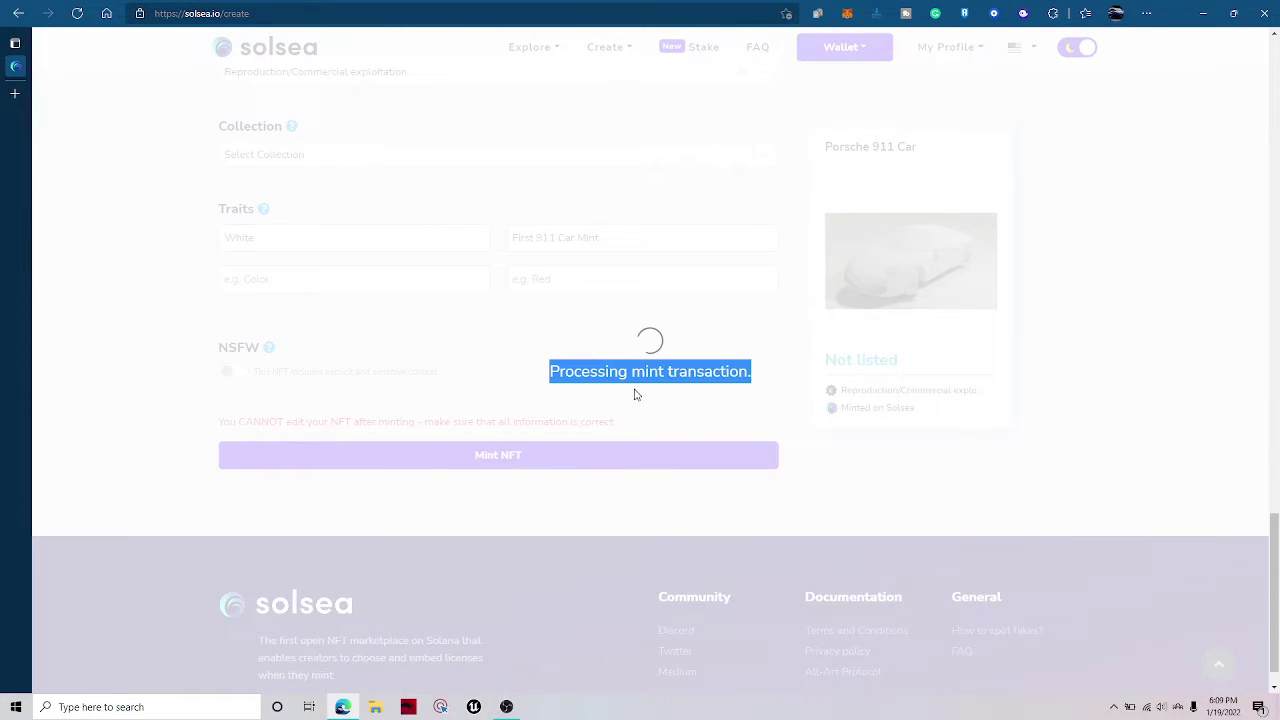
left_click(563, 409)
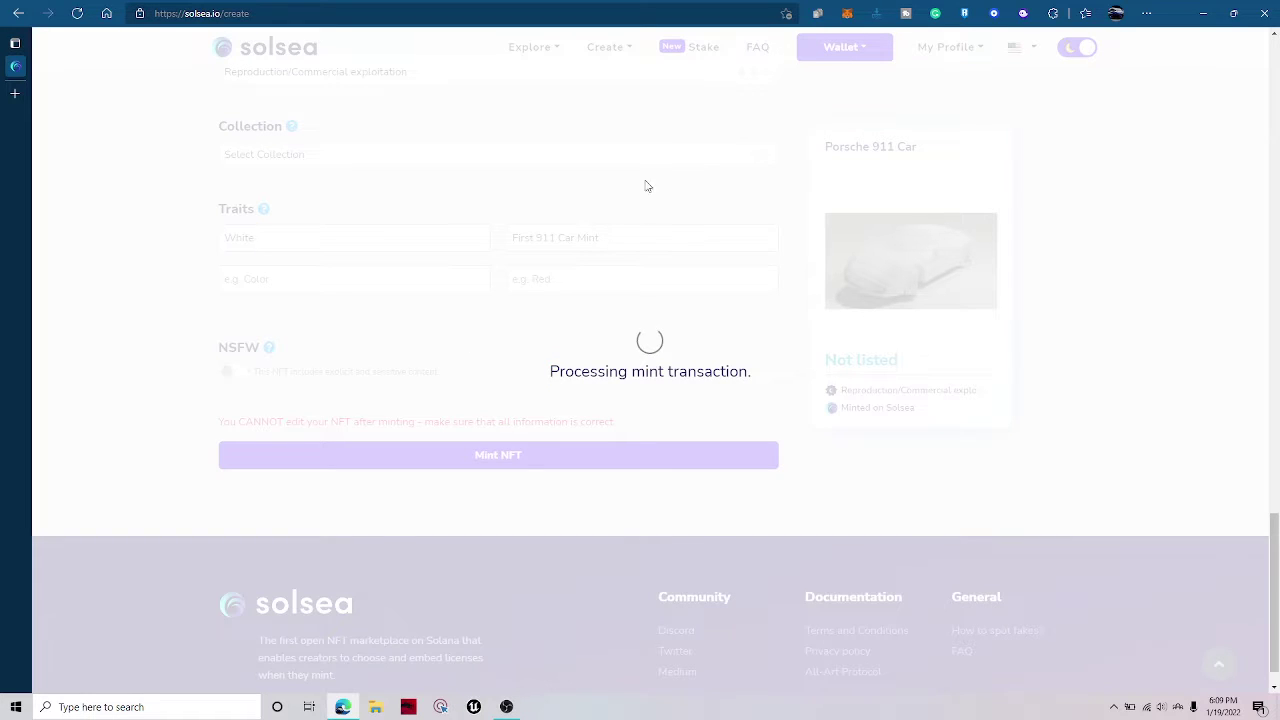
Wait for the mint to complete and the Congratulations page to appear.
scroll(645, 186, "up", 5)
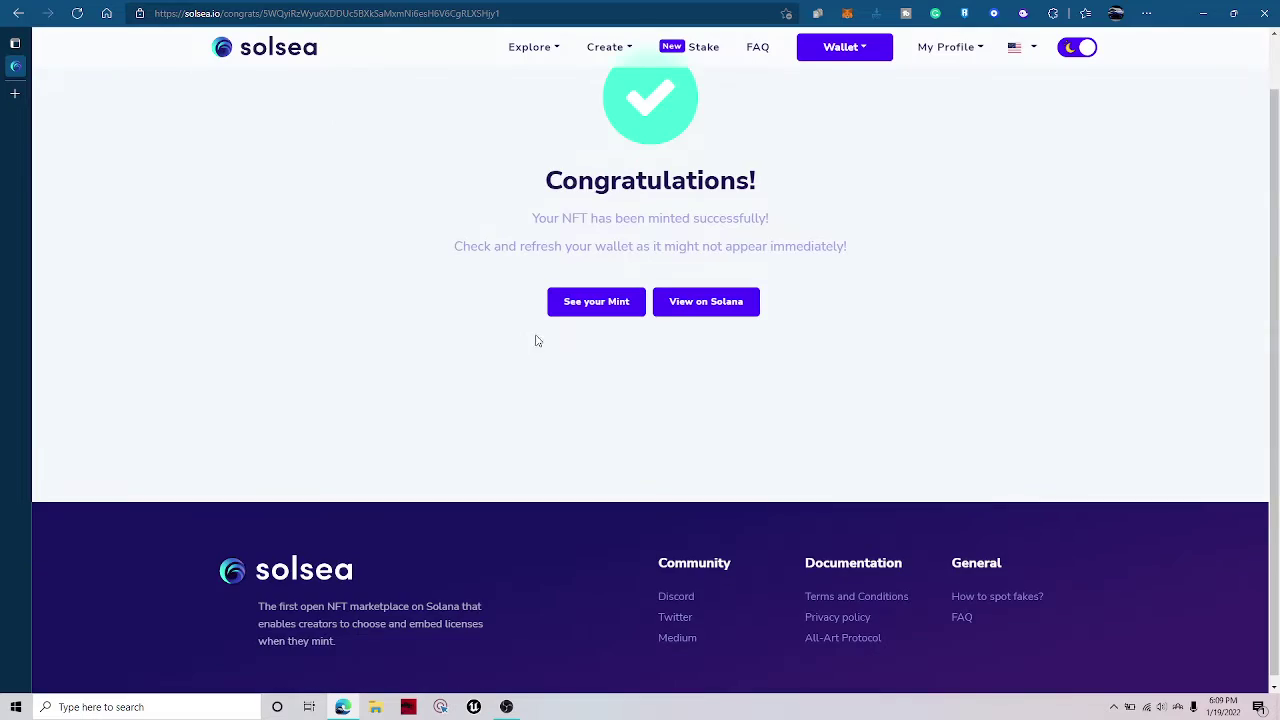
scroll(464, 168, "up", 1)
left_click_drag(495, 250, 440, 224)
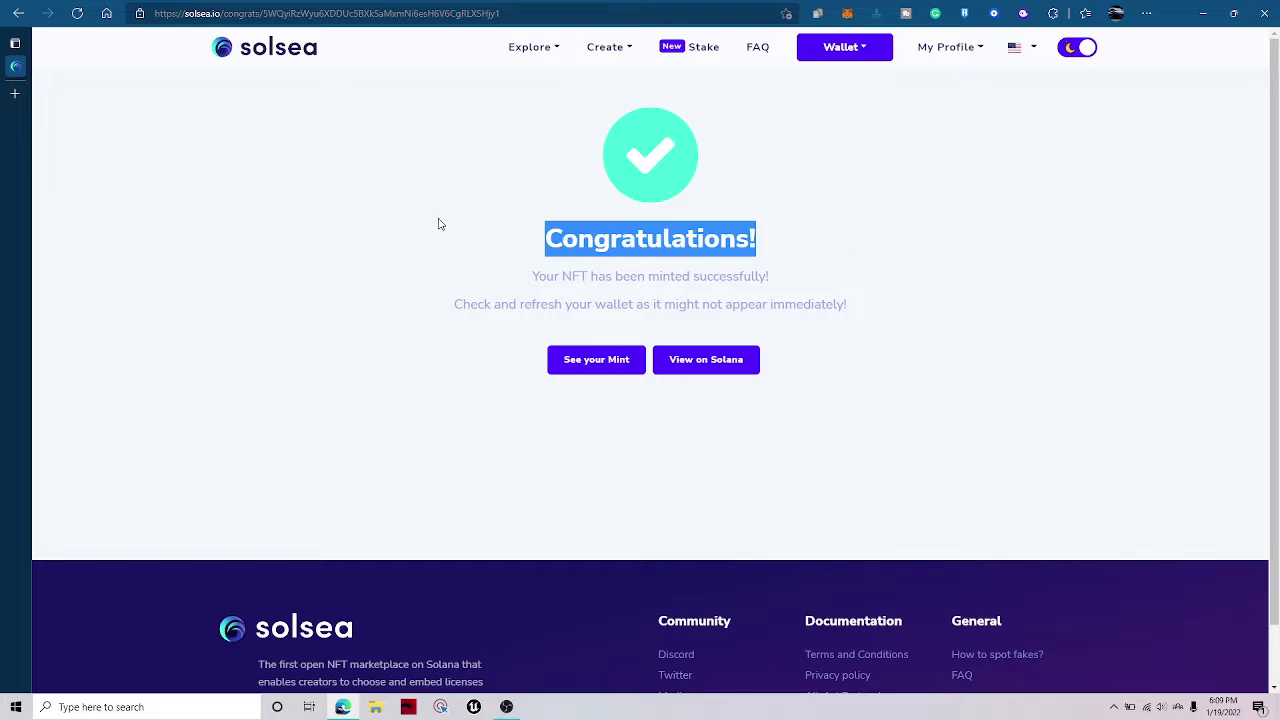
left_click(440, 224)
left_click_drag(800, 247, 514, 231)
left_click(512, 253)
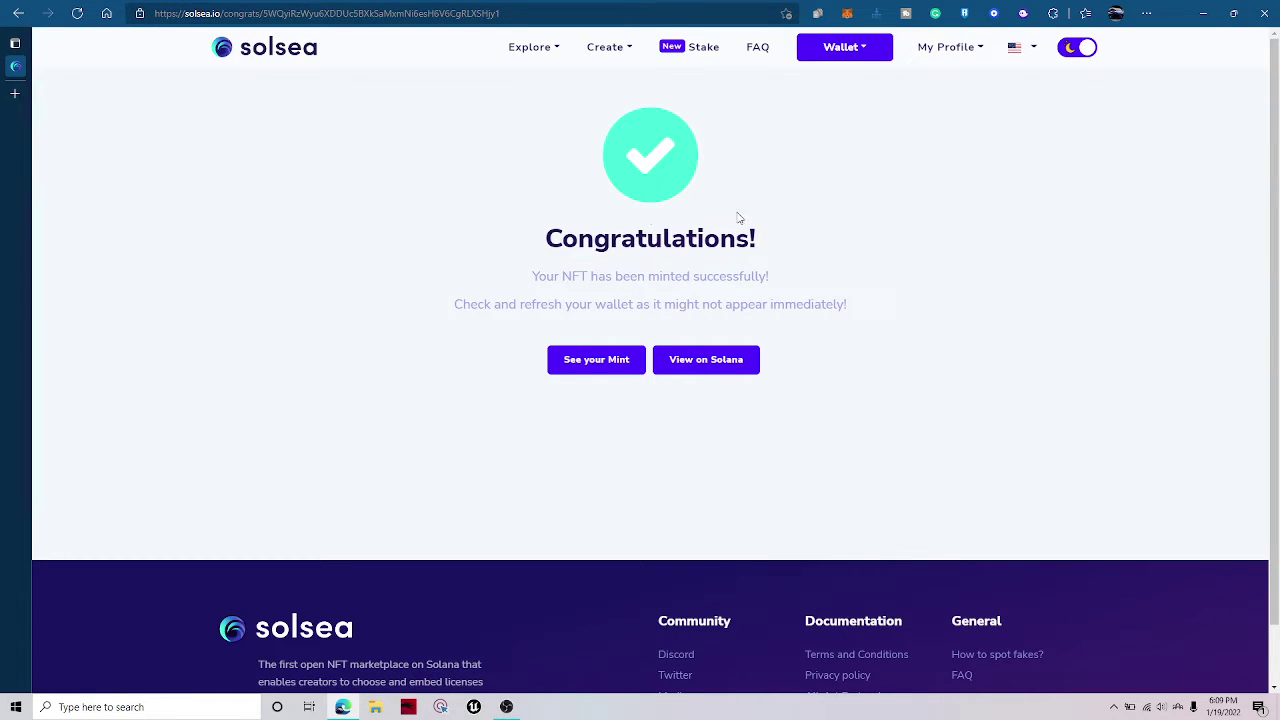
Open the minted Porsche 911 Car NFT page and show the Phantom wallet's collectibles.
left_click(610, 360)
left_click(1024, 13)
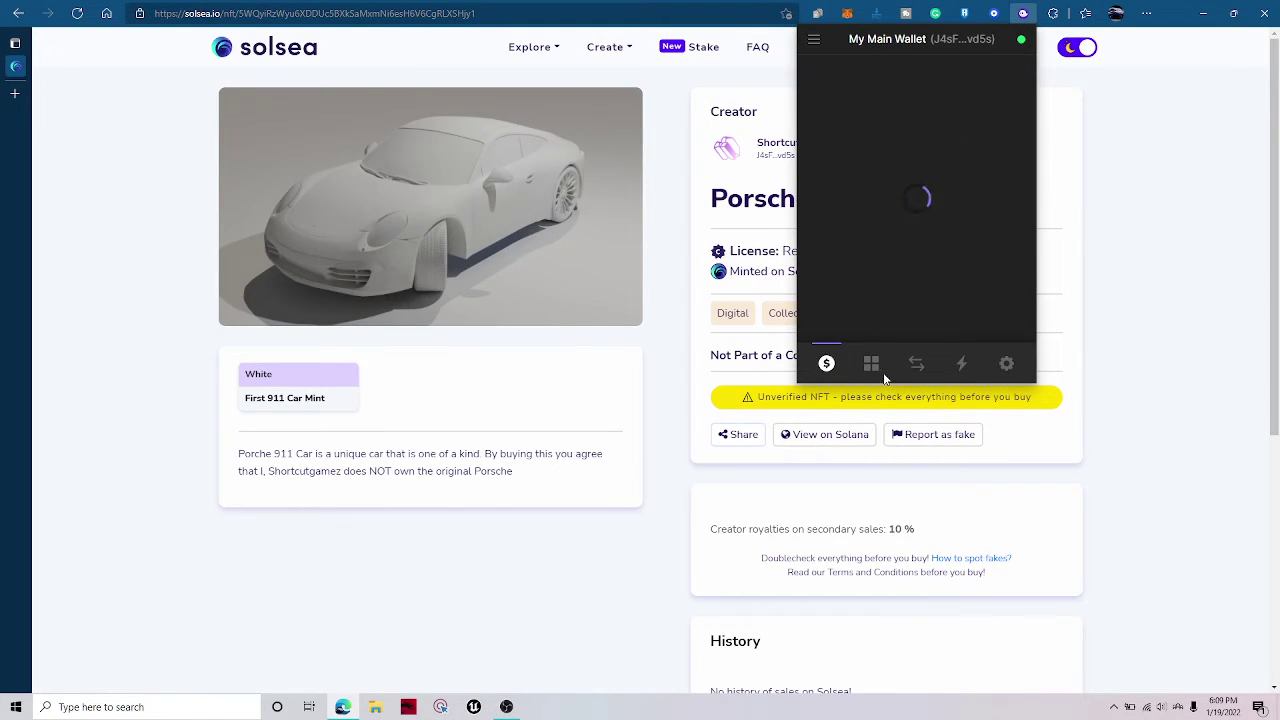
left_click(871, 363)
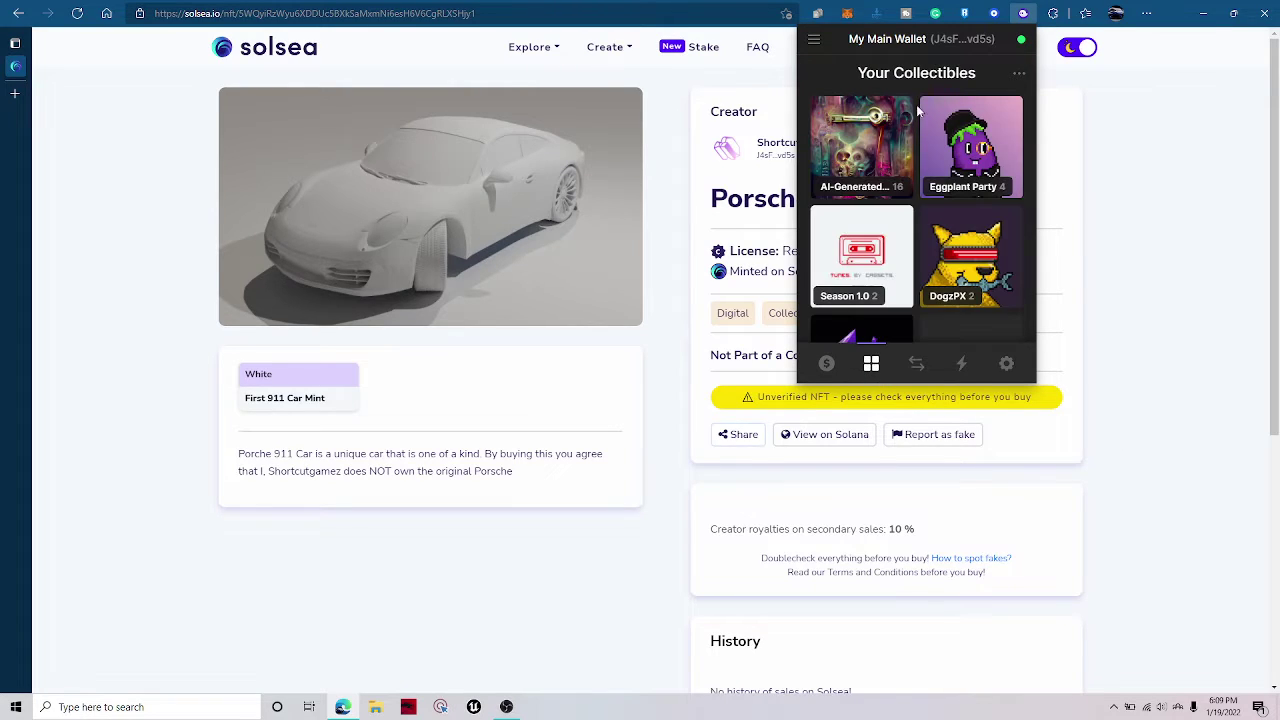
scroll(915, 150, "down", 2)
scroll(910, 170, "down", 2)
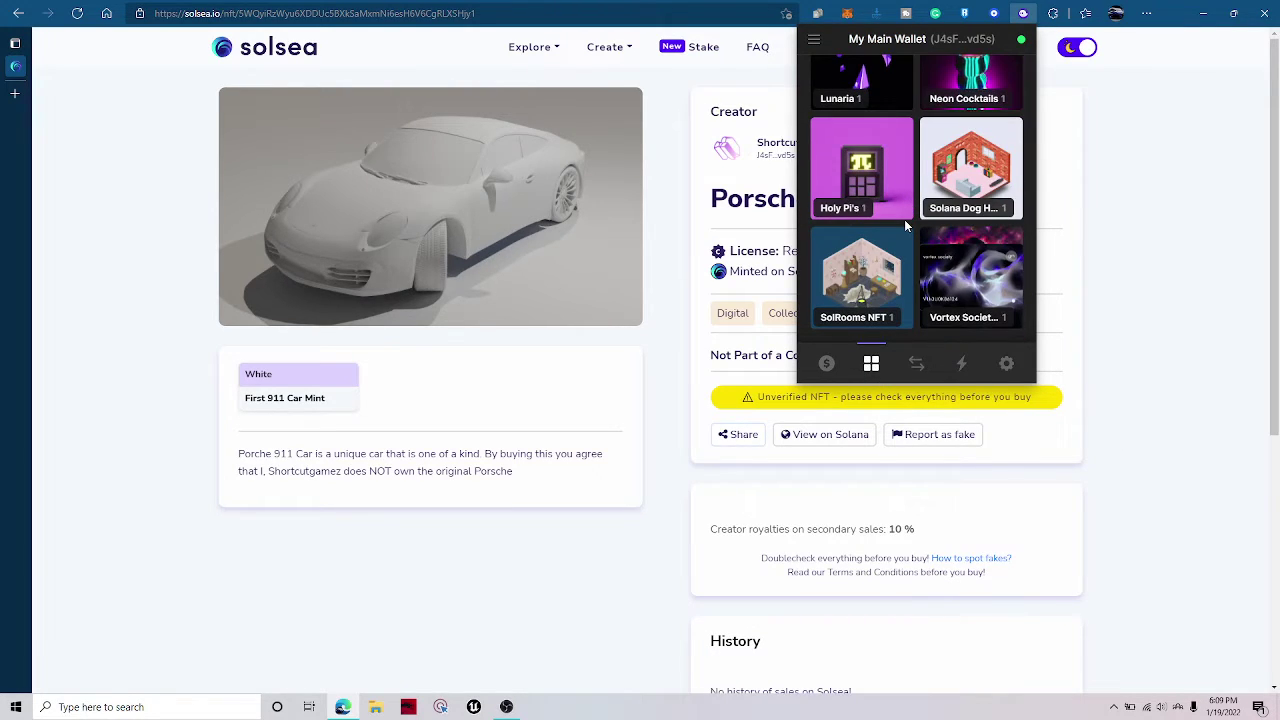
scroll(904, 219, "up", 5)
Find the Porsche 911 Car in the AI-Generated collectibles group, then dismiss the wallet popup.
left_click(843, 170)
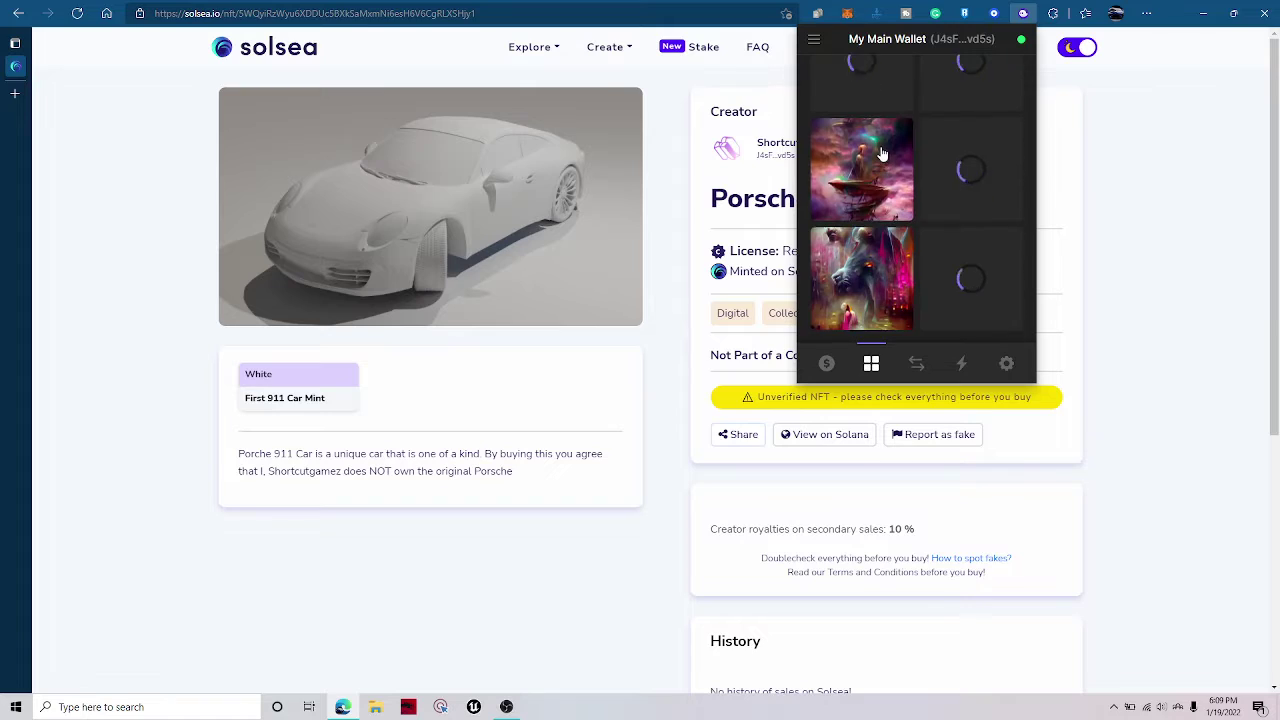
scroll(945, 283, "up", 5)
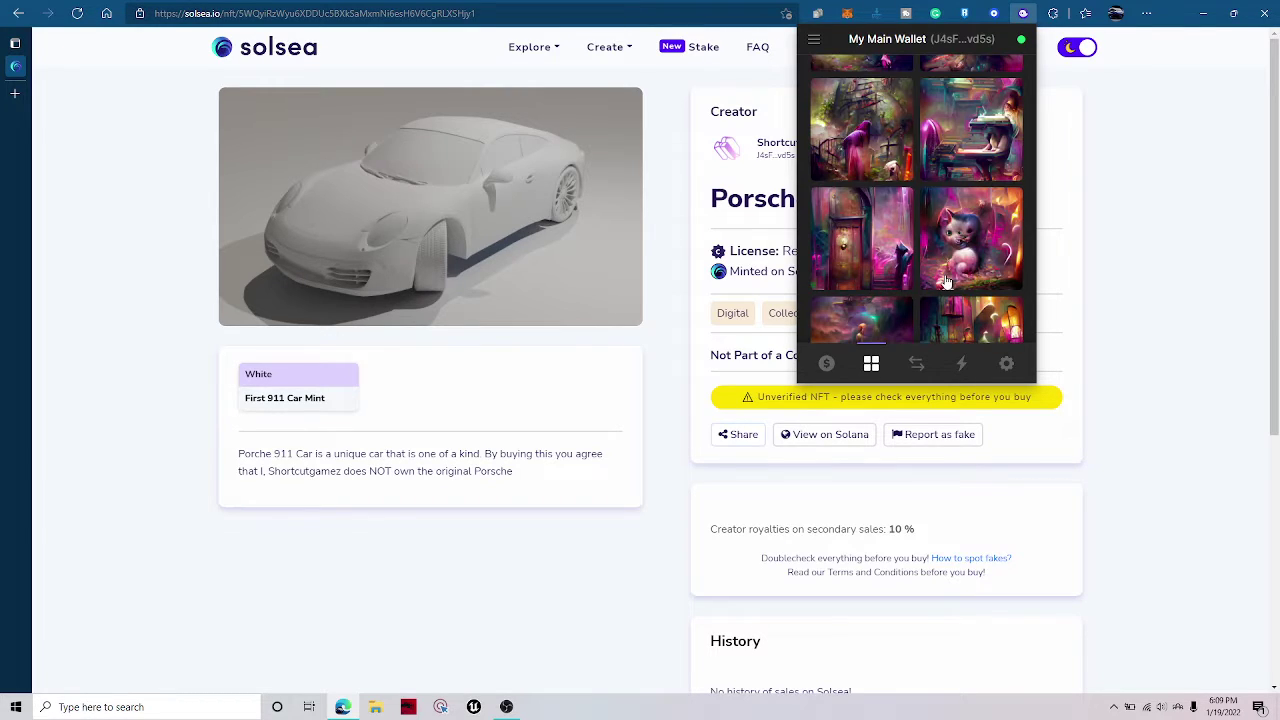
scroll(940, 285, "down", 5)
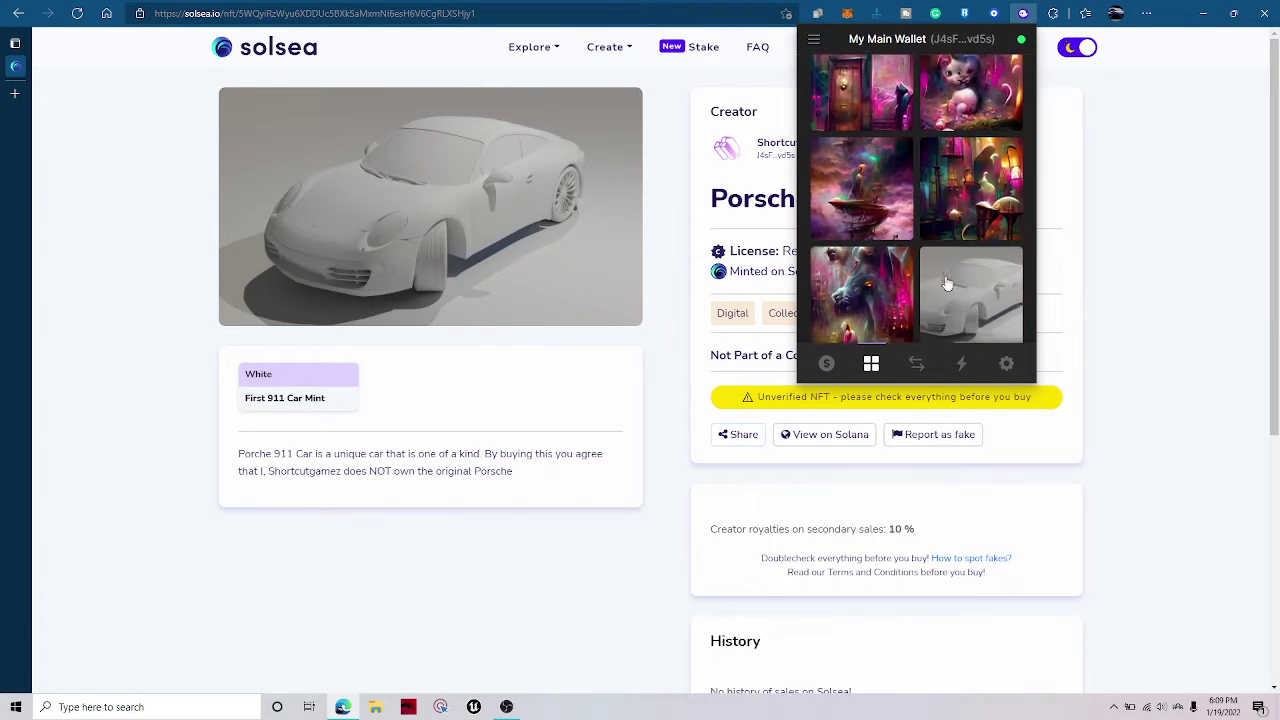
left_click(946, 283)
scroll(880, 146, "down", 3)
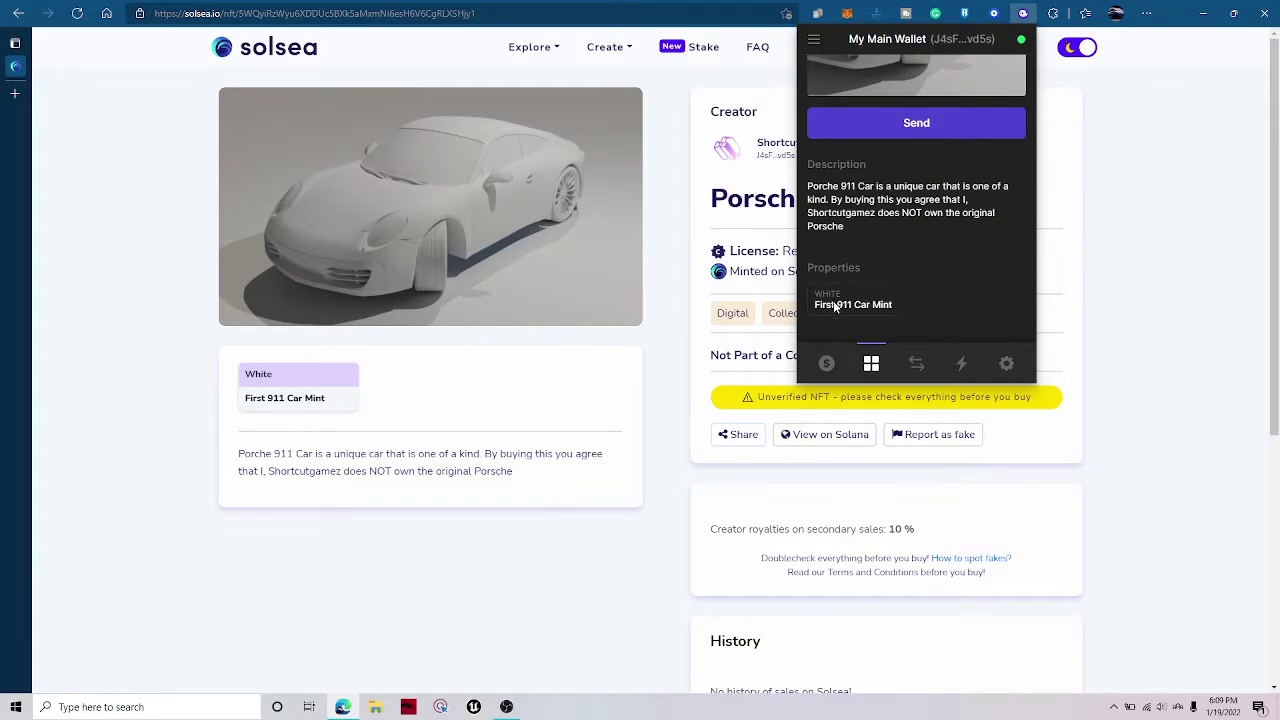
left_click_drag(796, 311, 906, 309)
left_click(832, 309)
left_click(733, 316)
Review the category tags on the Porsche 911 Car NFT page.
left_click(910, 316)
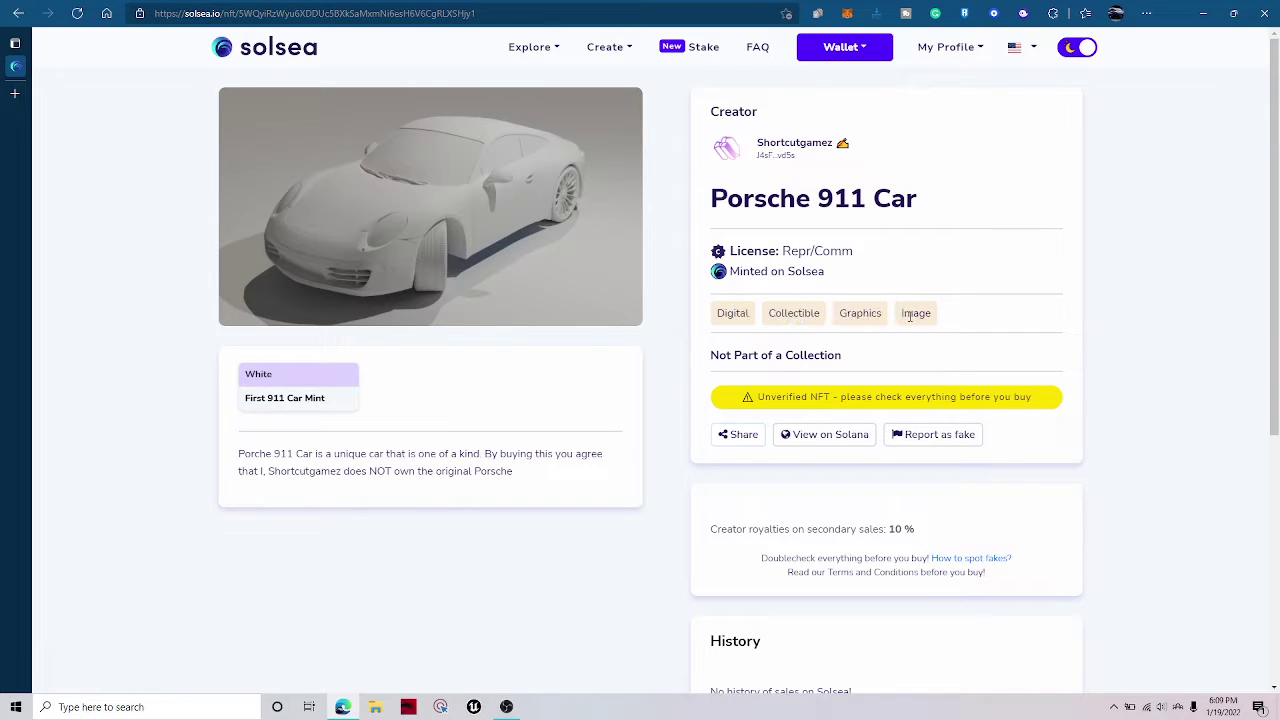
scroll(909, 343, "down", 5)
scroll(909, 349, "up", 5)
left_click_drag(924, 338, 740, 323)
left_click(738, 323)
left_click_drag(928, 330, 806, 331)
left_click(806, 331)
Browse the profile menu pages, then open Wallet > My Listed NFTs.
left_click(943, 47)
left_click(939, 78)
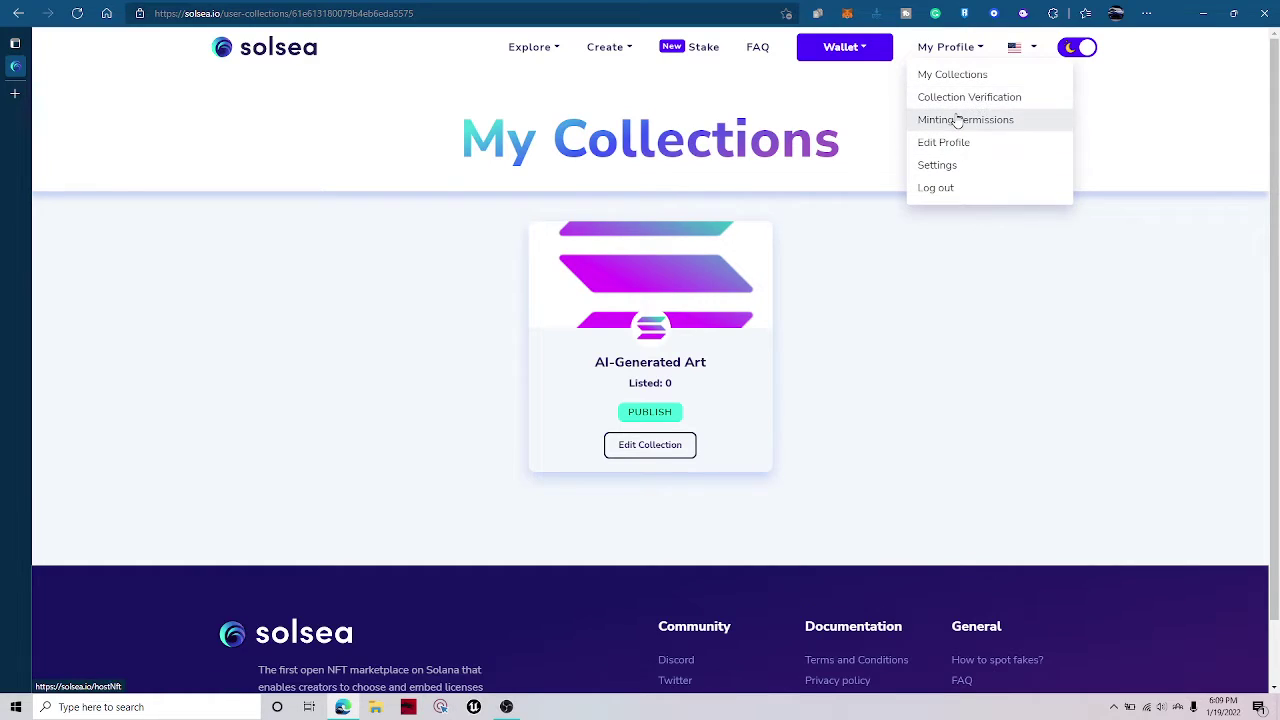
left_click(922, 120)
left_click(938, 100)
left_click(842, 47)
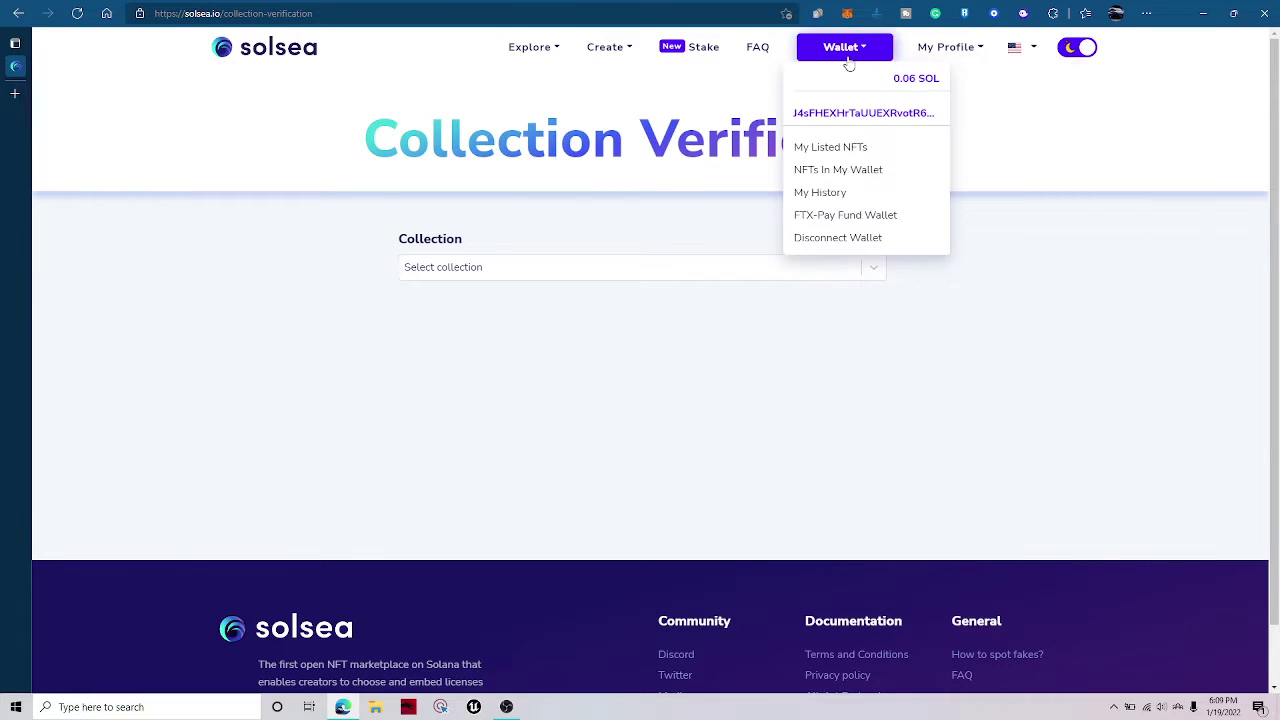
left_click(823, 148)
Switch to NFTs In My Wallet and preview AI-Generated Art #11's page.
left_click(657, 272)
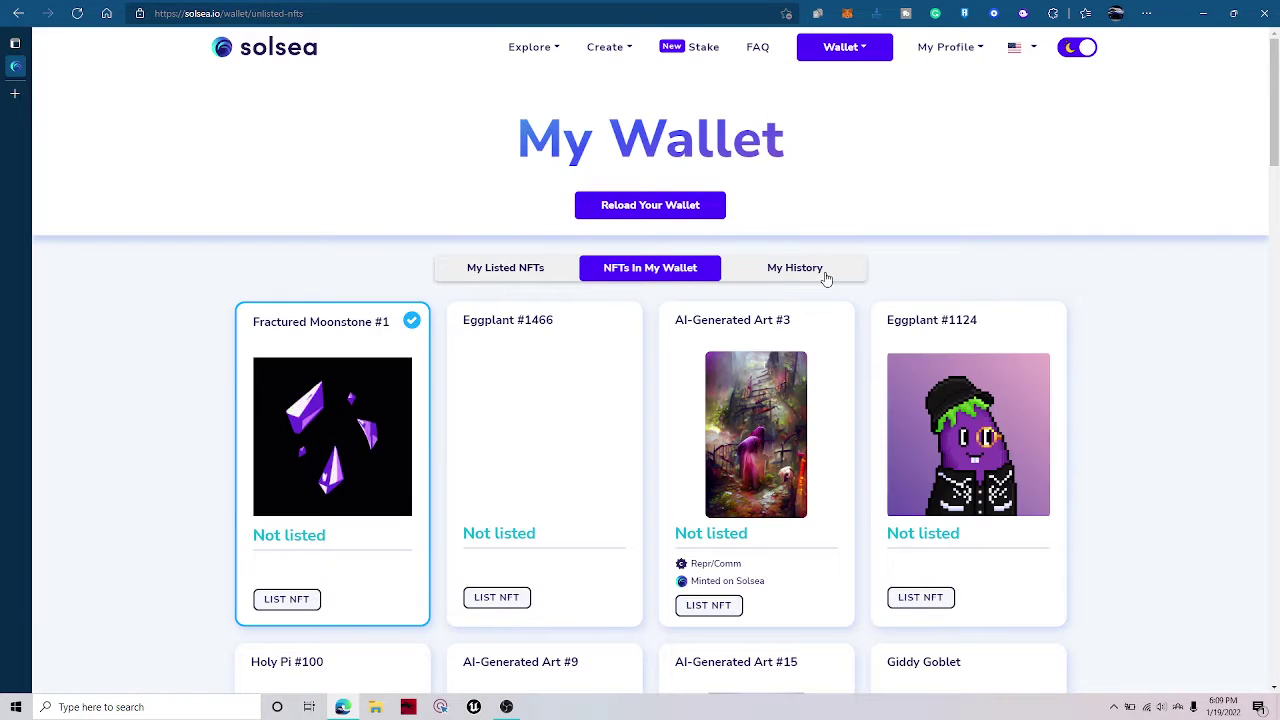
scroll(663, 506, "down", 10)
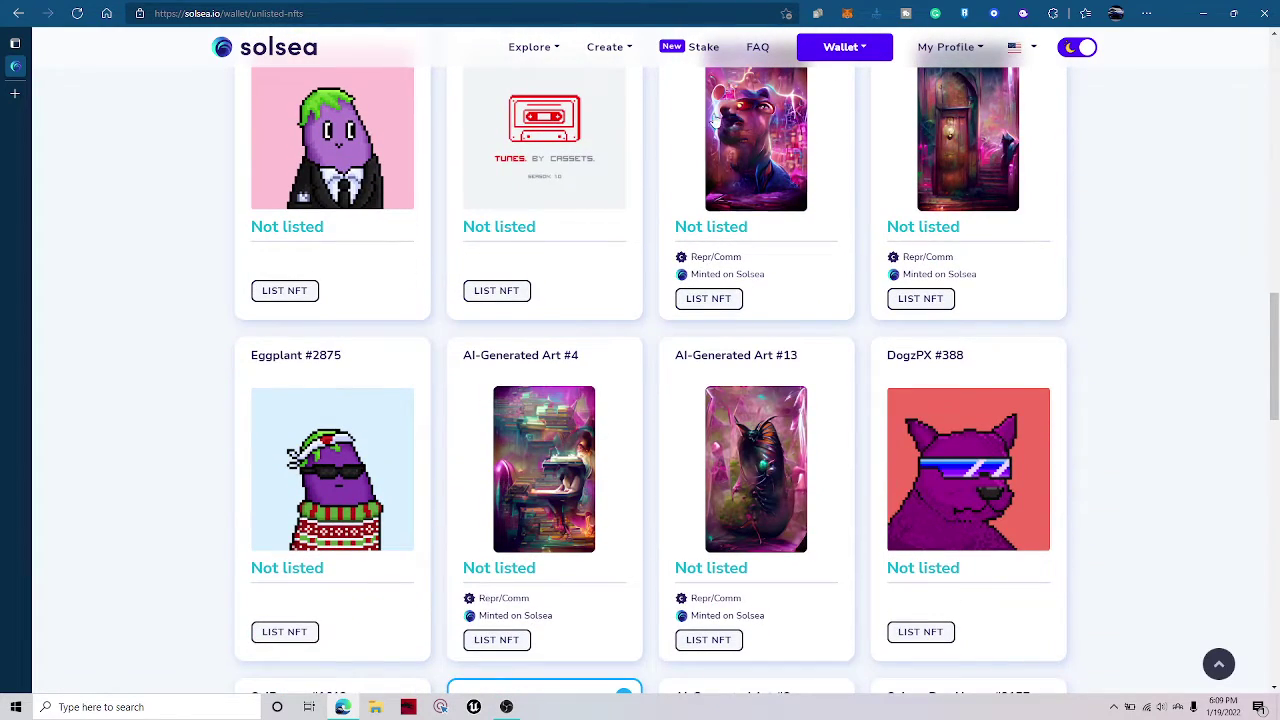
left_click(801, 192)
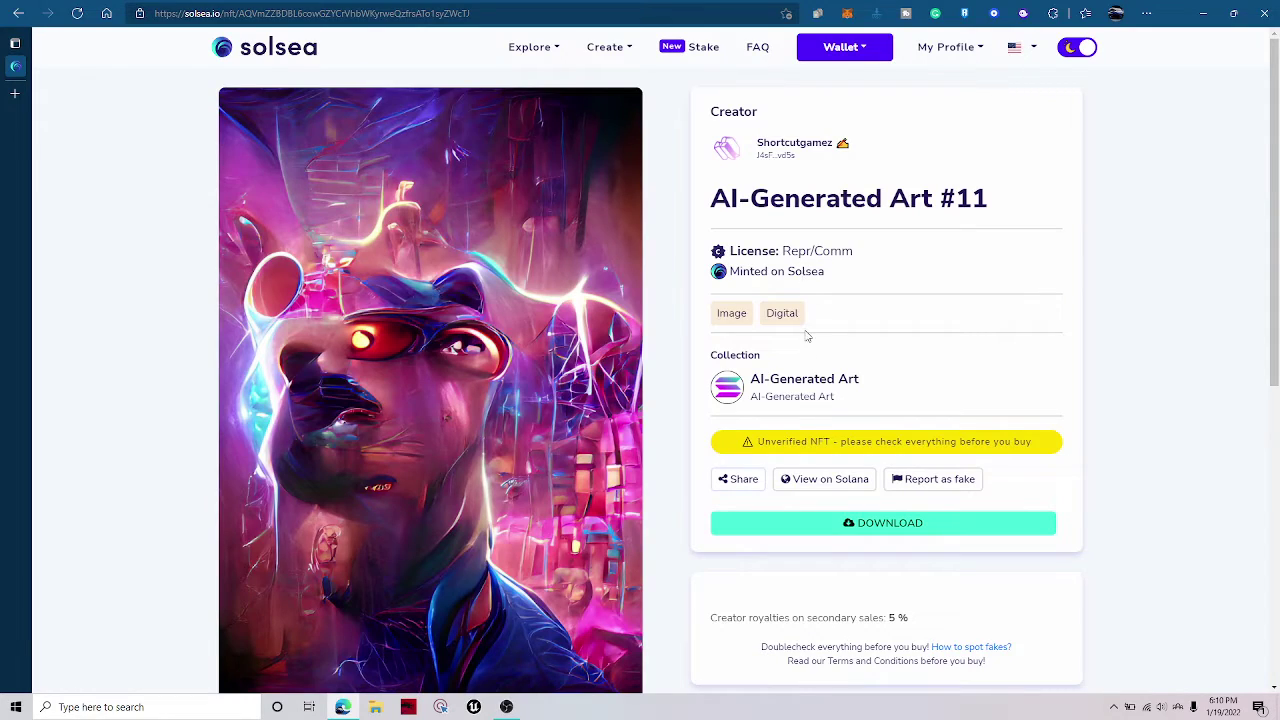
key("alt+Left")
Reload the wallet's NFTs from the blockchain.
scroll(937, 368, "down", 15)
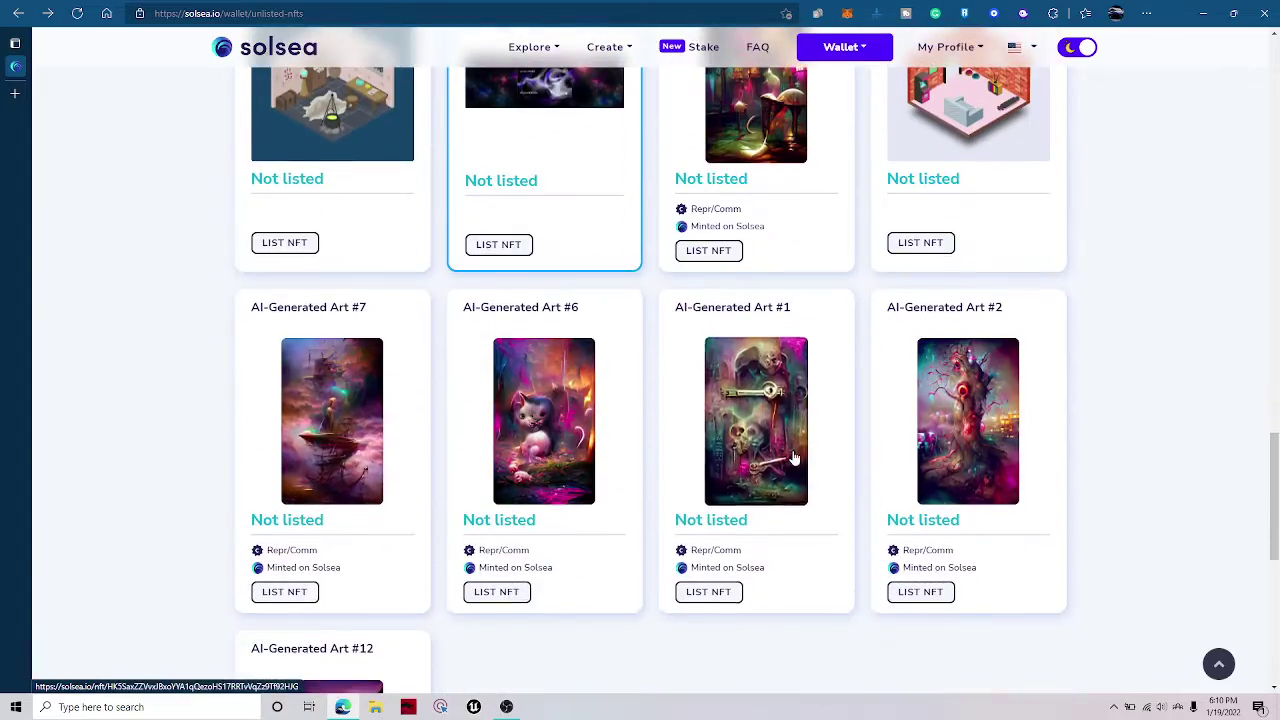
scroll(374, 337, "down", 3)
scroll(374, 337, "up", 15)
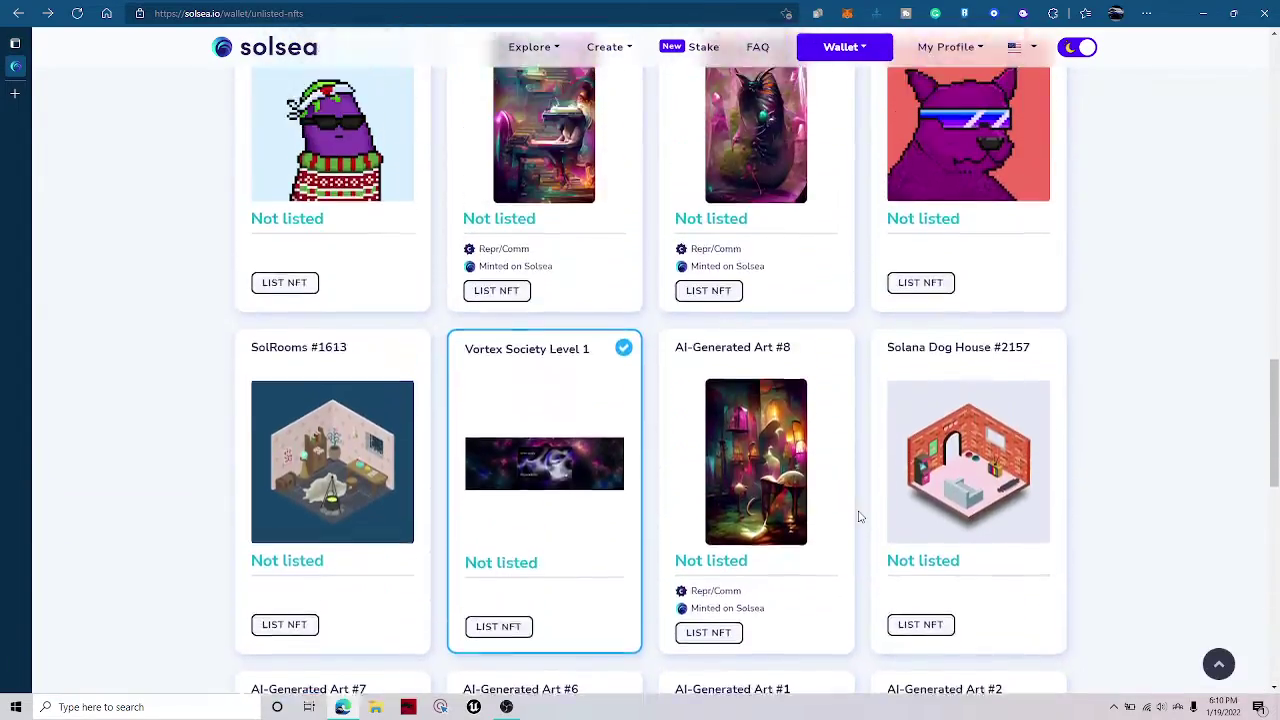
scroll(478, 517, "up", 12)
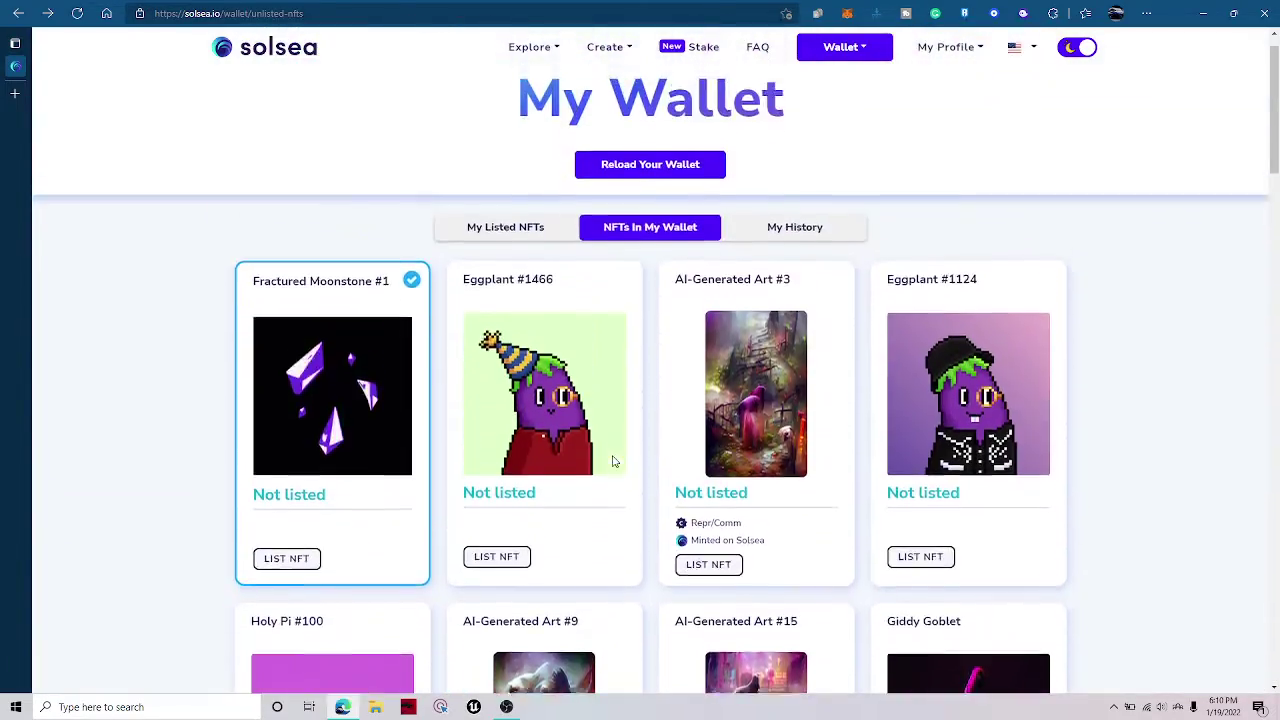
scroll(614, 457, "down", 9)
scroll(596, 485, "down", 10)
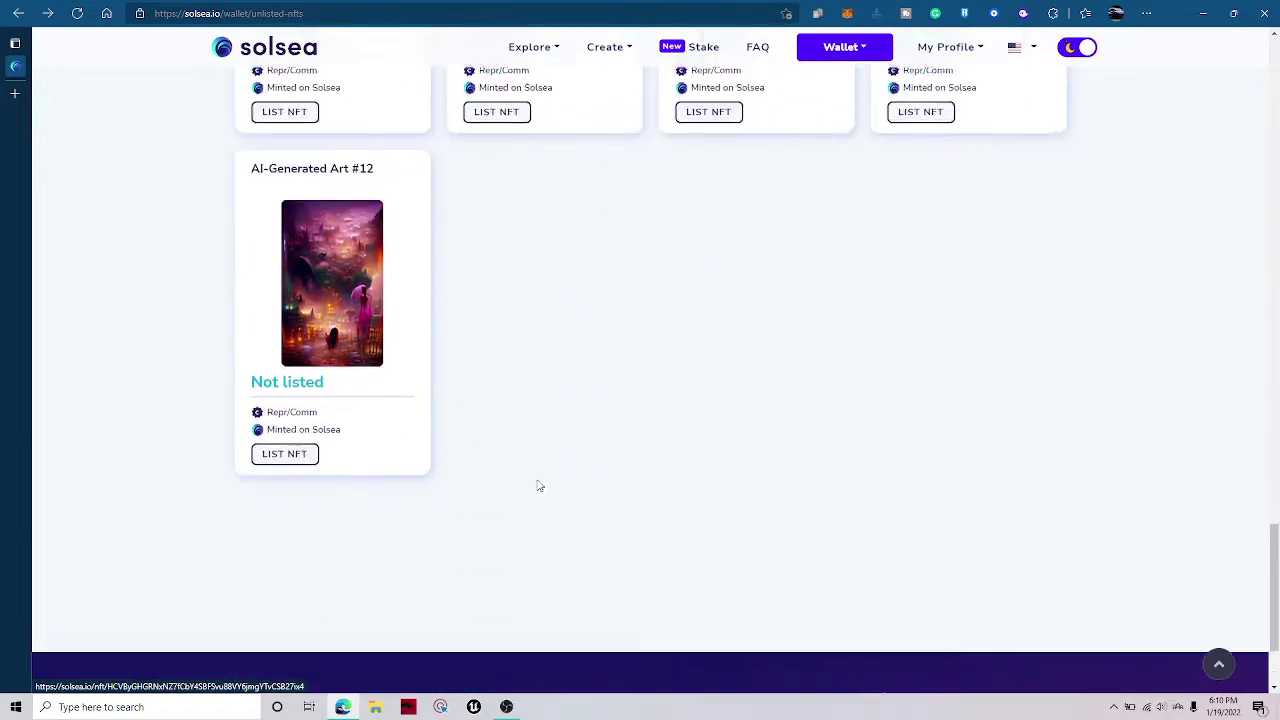
scroll(537, 486, "up", 10)
scroll(585, 300, "up", 10)
left_click(649, 206)
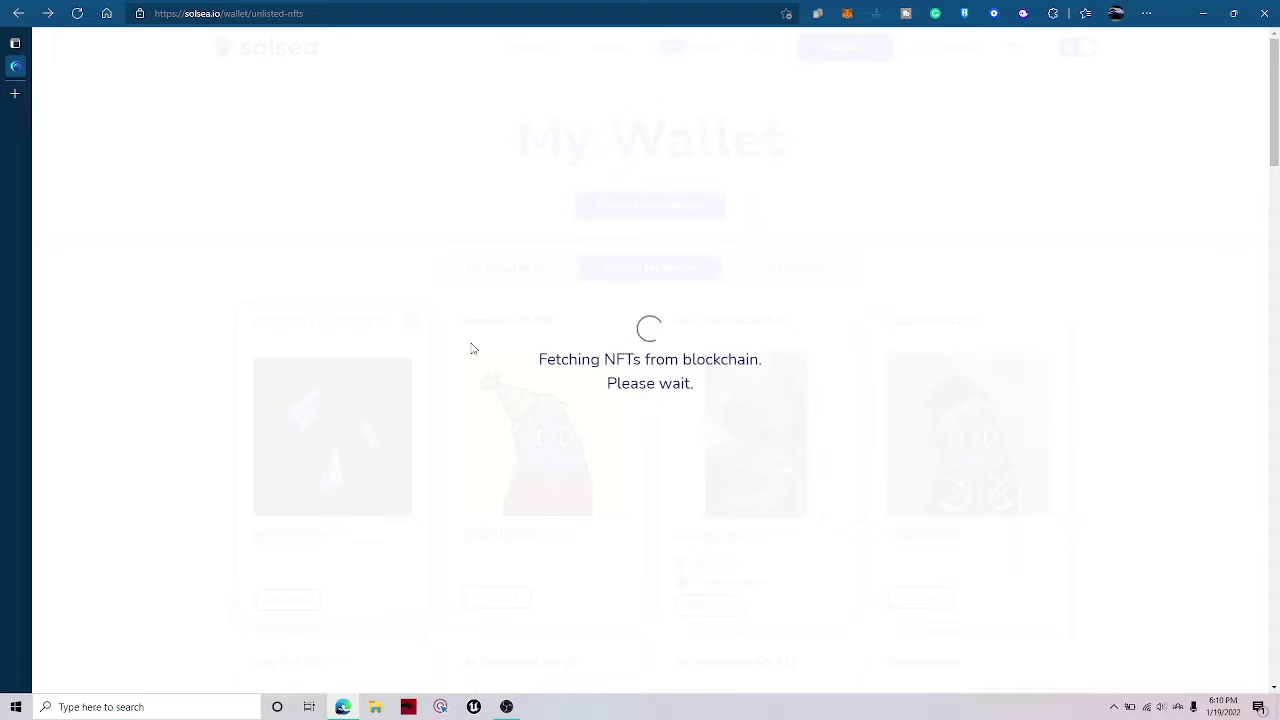
Check the Porsche 911 Car is Not Part of a Collection, then locate its Not listed card.
scroll(803, 406, "down", 7)
left_click(534, 143)
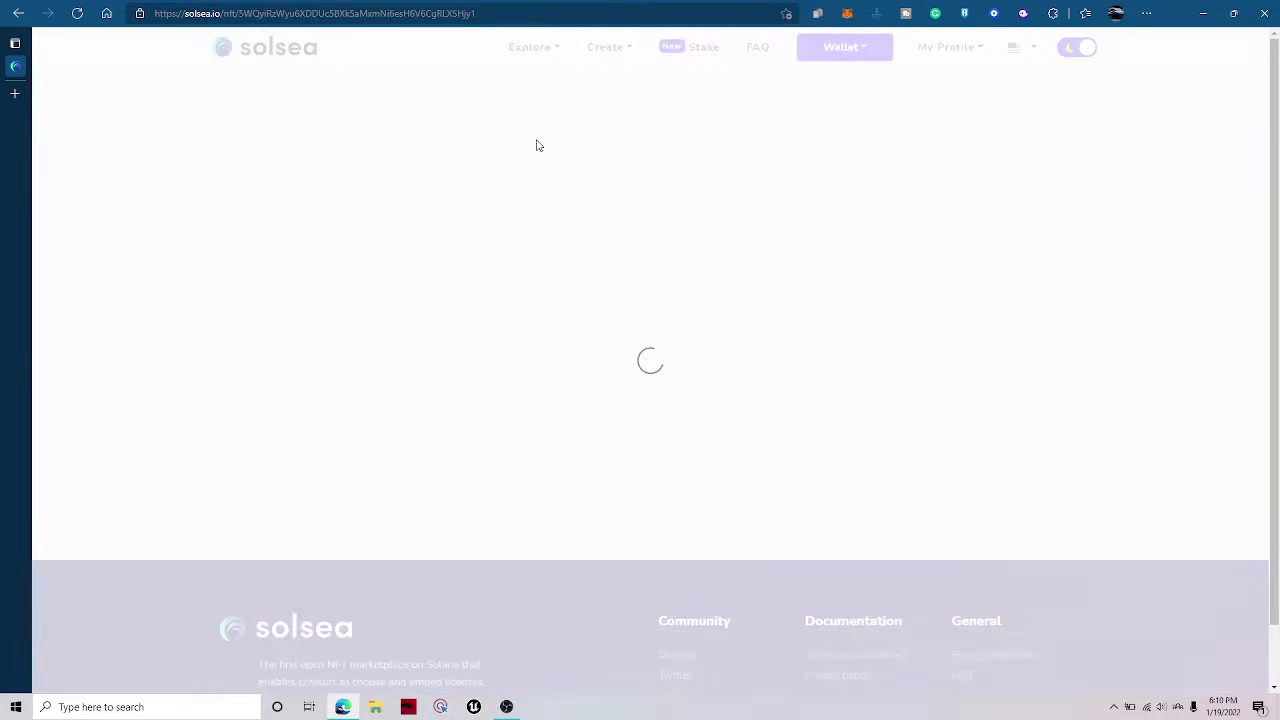
left_click_drag(719, 353, 974, 360)
left_click(964, 363)
key("alt+Left")
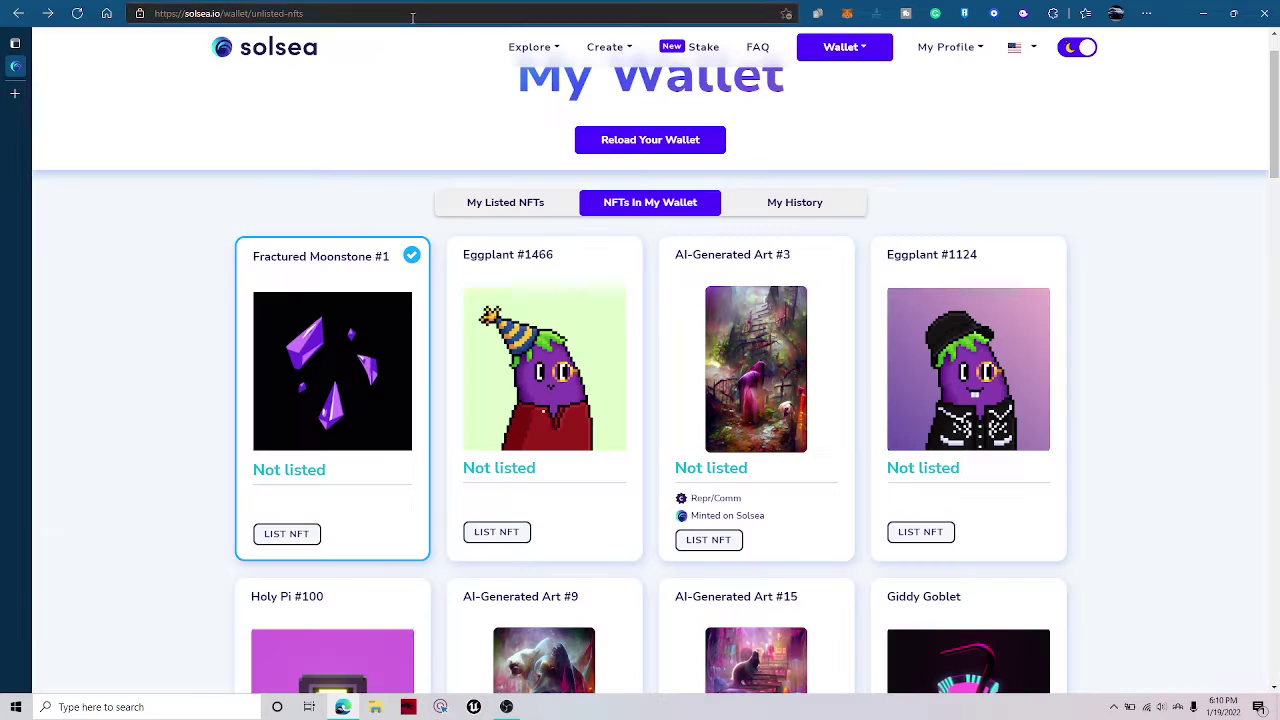
scroll(497, 208, "down", 6)
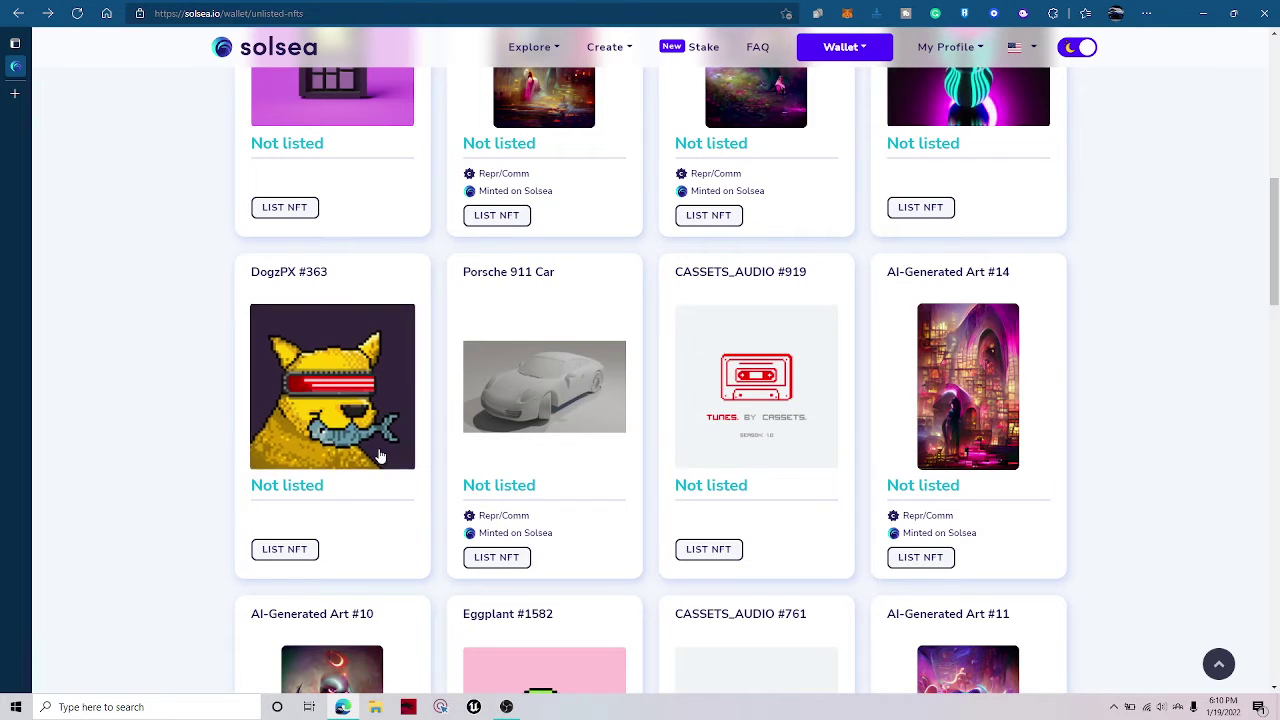
scroll(409, 460, "down", 5)
scroll(423, 463, "up", 5)
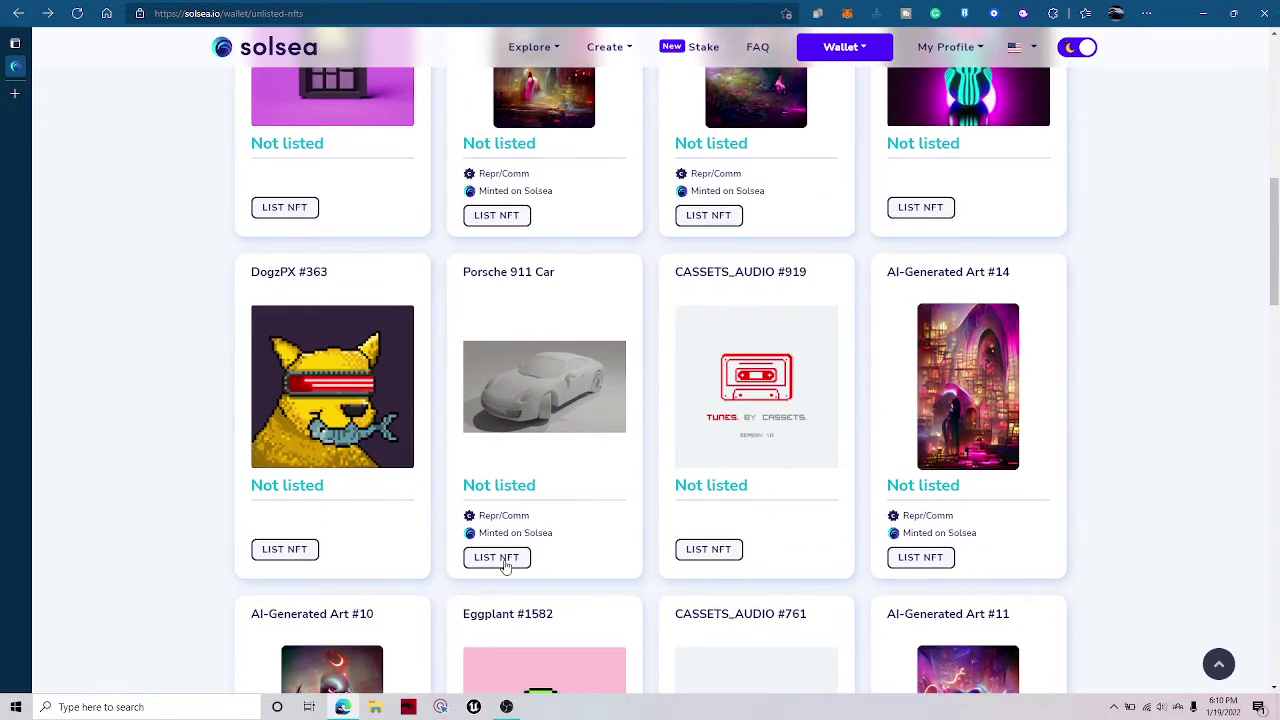
List the Porsche 911 Car for sale at 0.05 SOL and submit it.
left_click(505, 561)
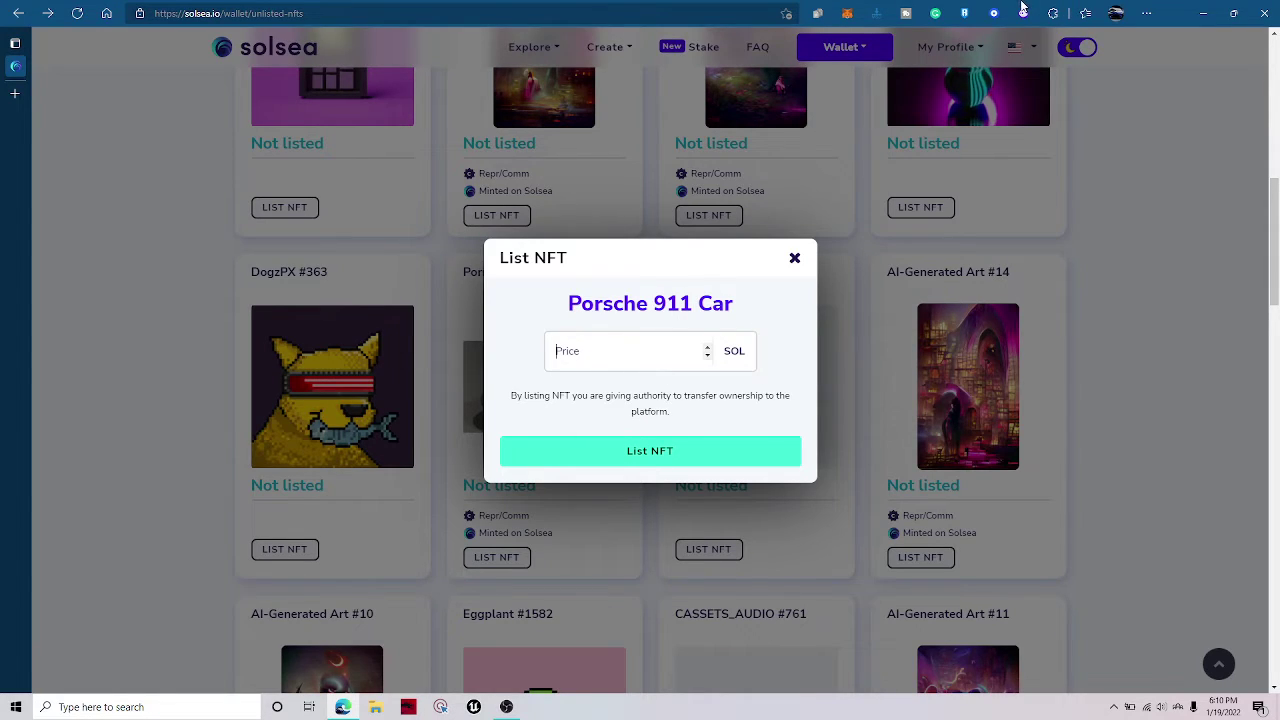
type("0.0")
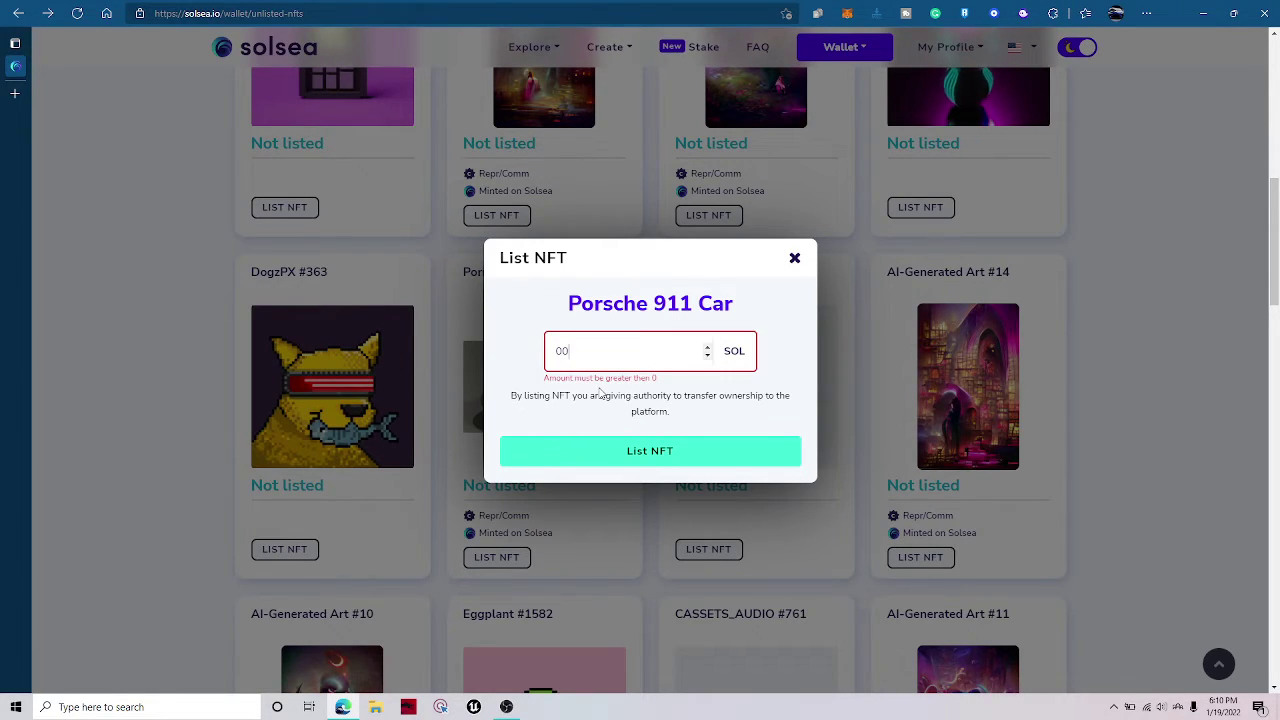
type("1")
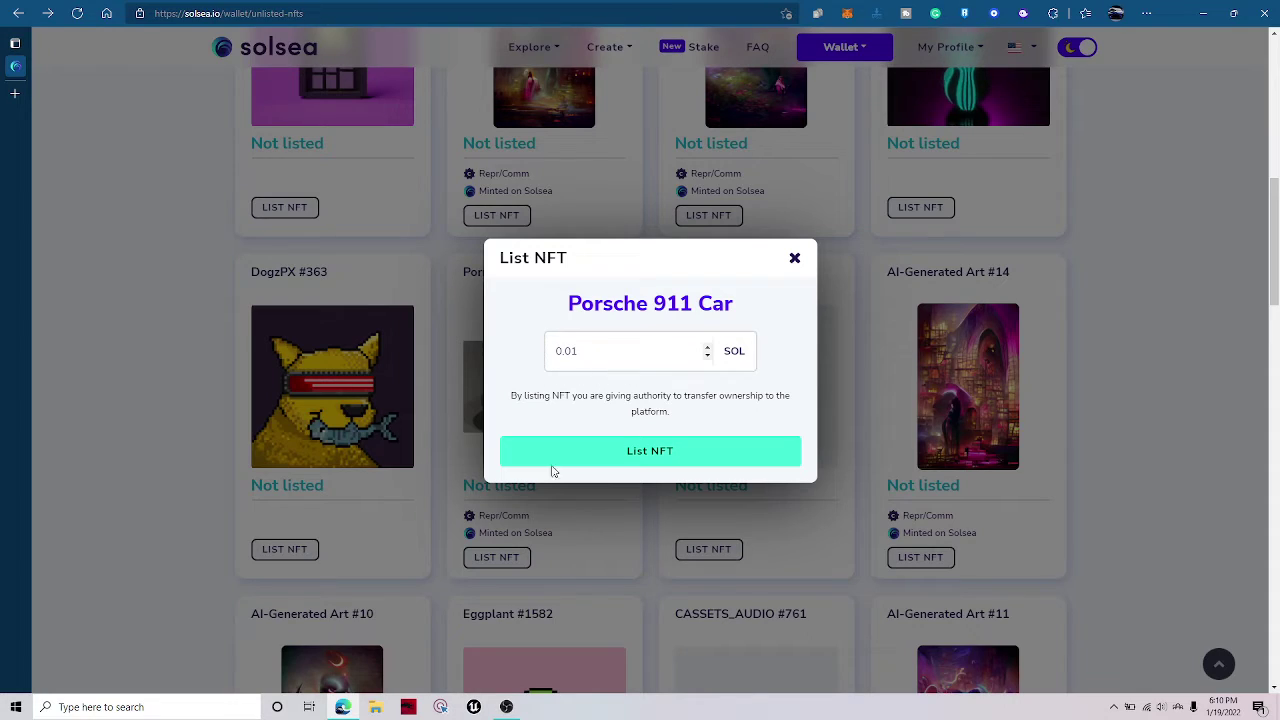
key("BackSpace")
type("5")
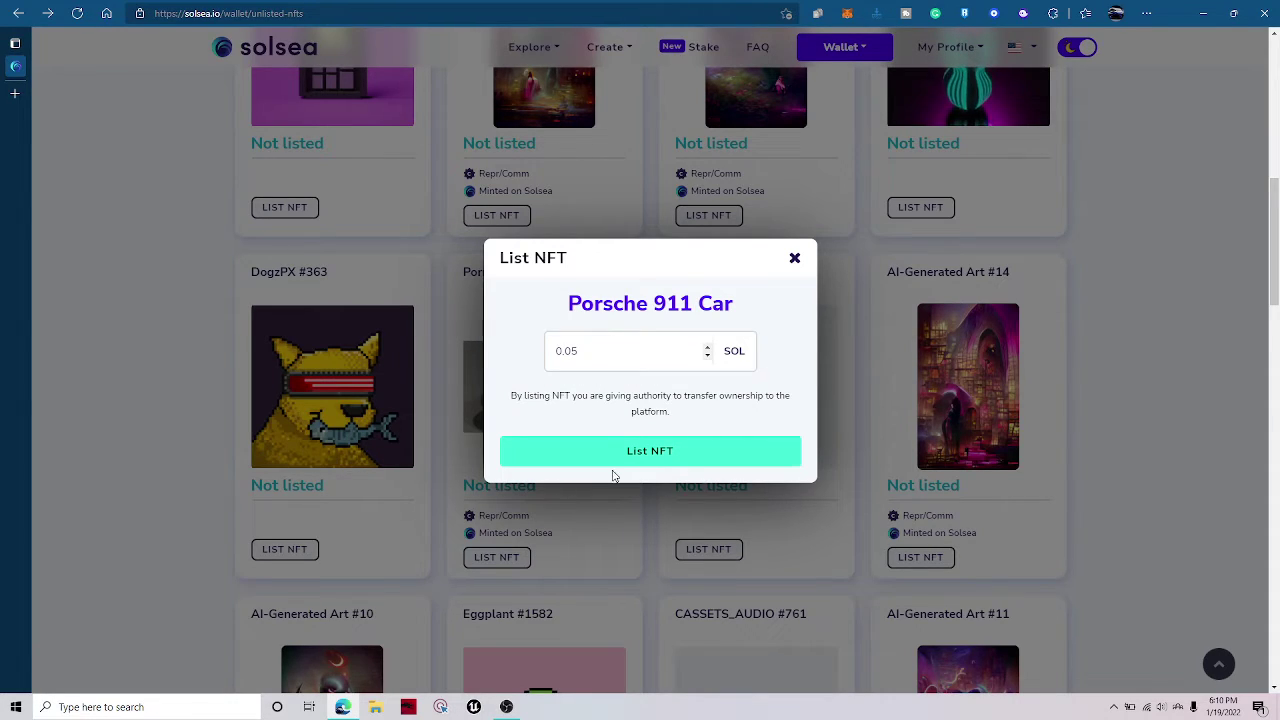
double_click(560, 395)
left_click_drag(660, 395, 551, 395)
left_click(548, 395)
left_click(640, 458)
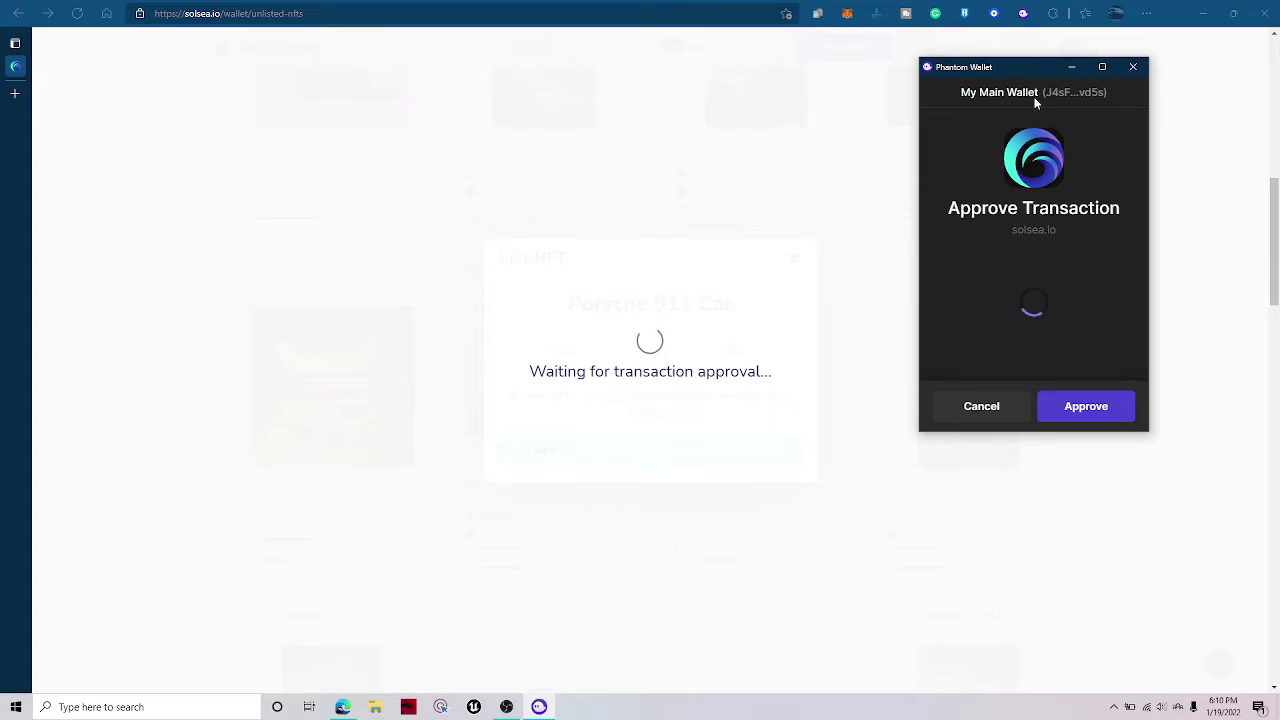
Bring the Phantom approval window forward and approve the listing transaction.
left_click(1020, 14)
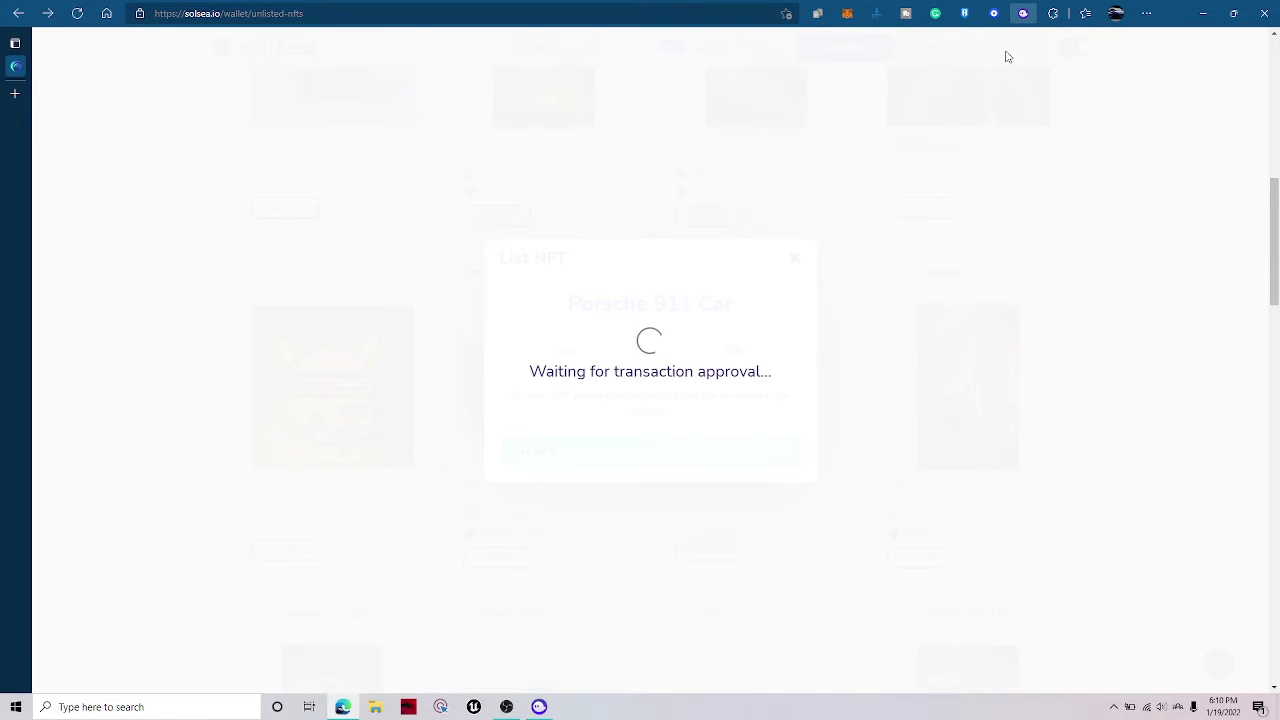
left_click(539, 707)
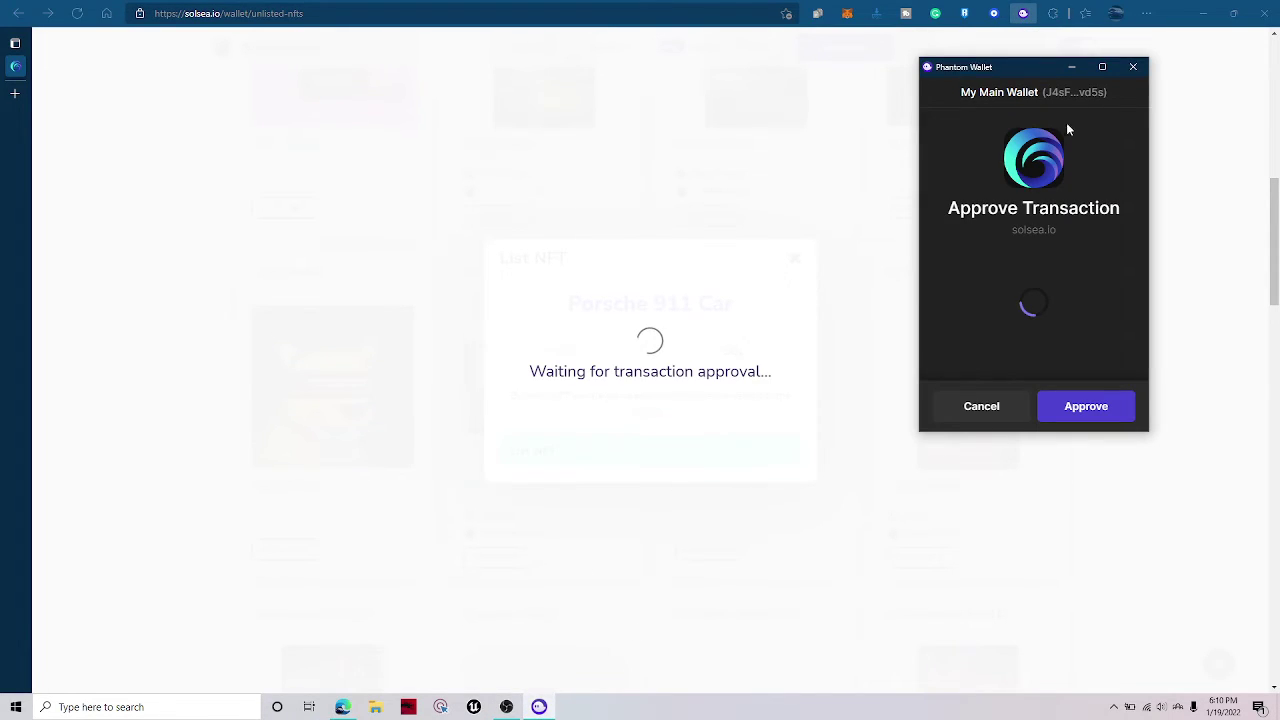
left_click(1022, 14)
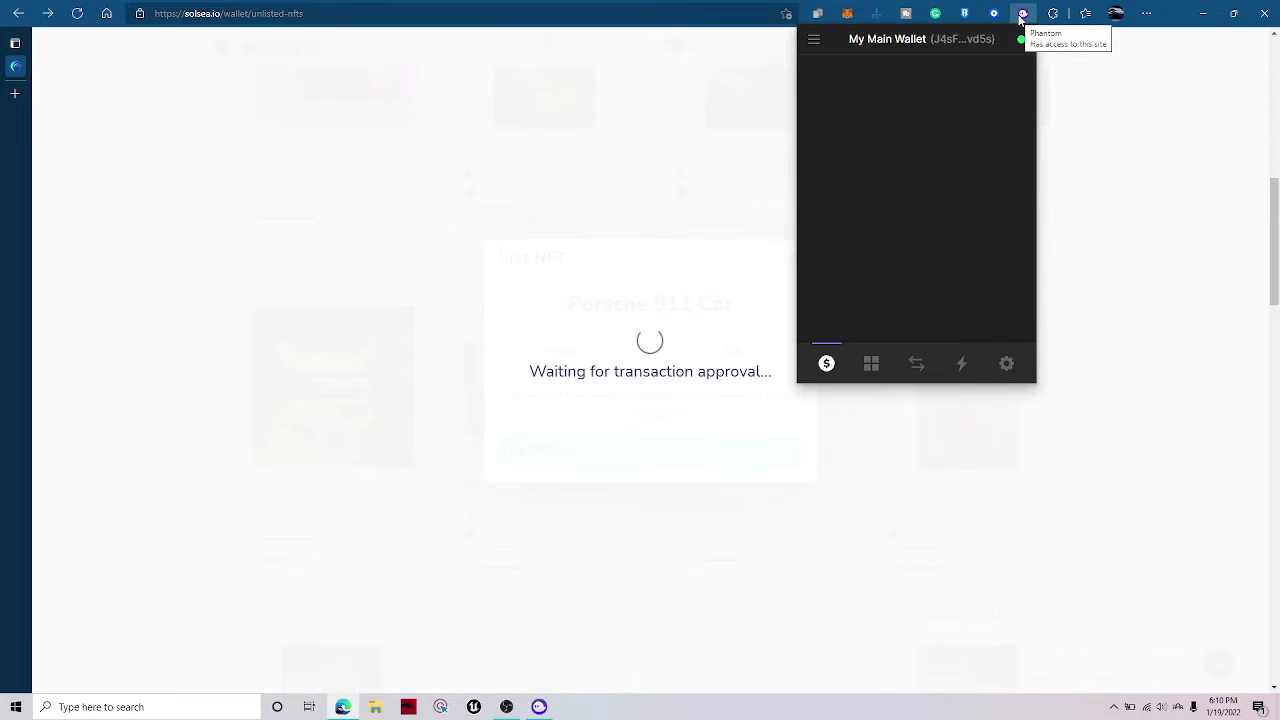
mouse_move(539, 707)
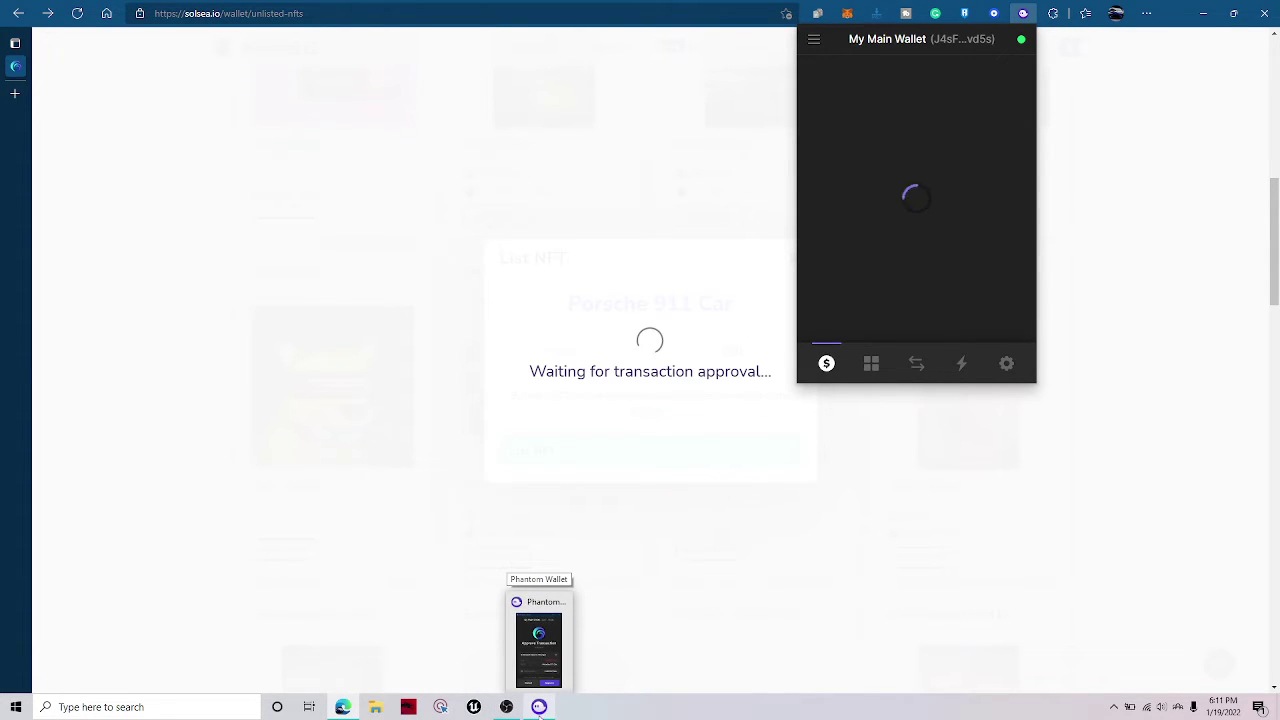
left_click(539, 707)
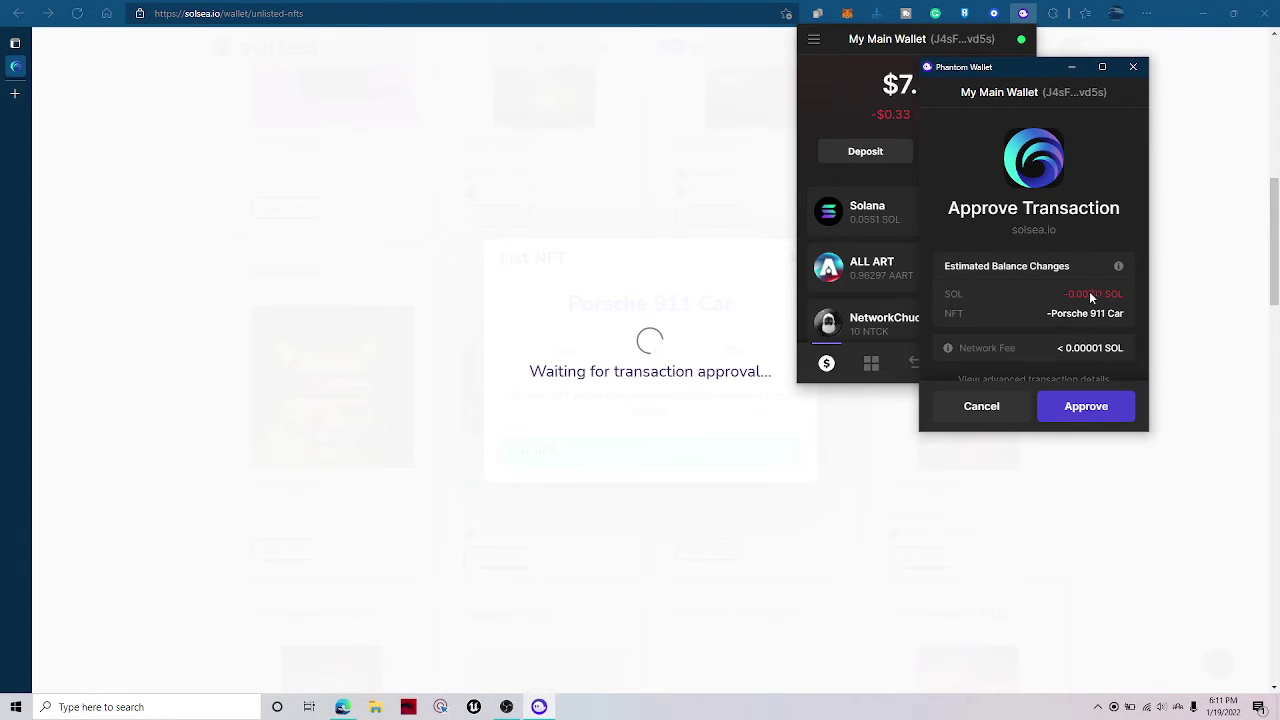
left_click_drag(955, 78, 873, 142)
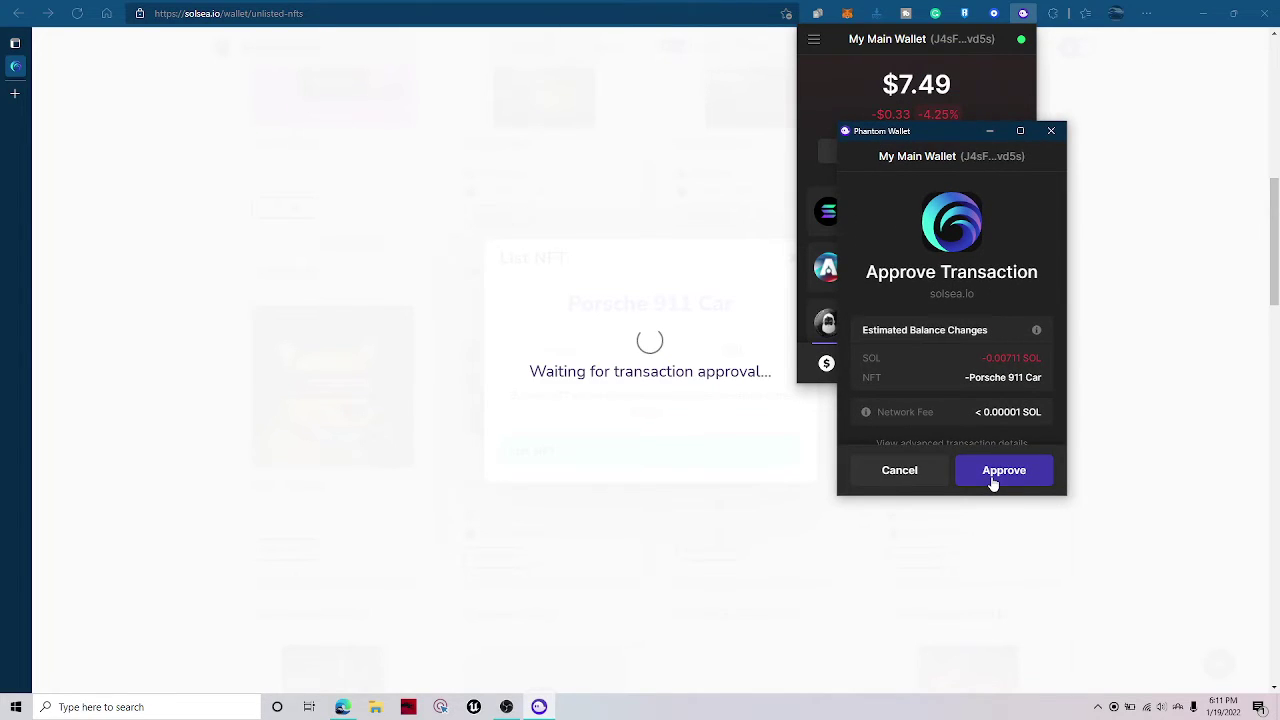
left_click(1002, 470)
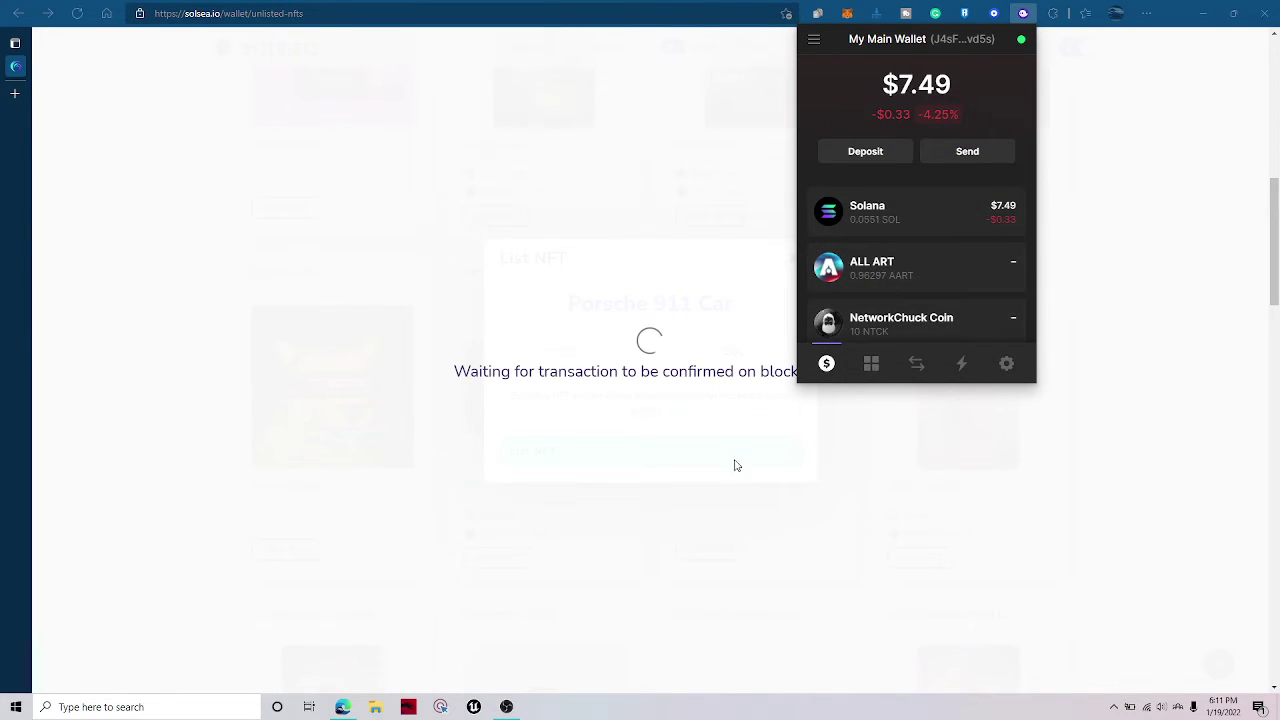
Check the wallet's collectibles and other sections, then close the popup back to My Wallet.
left_click(873, 368)
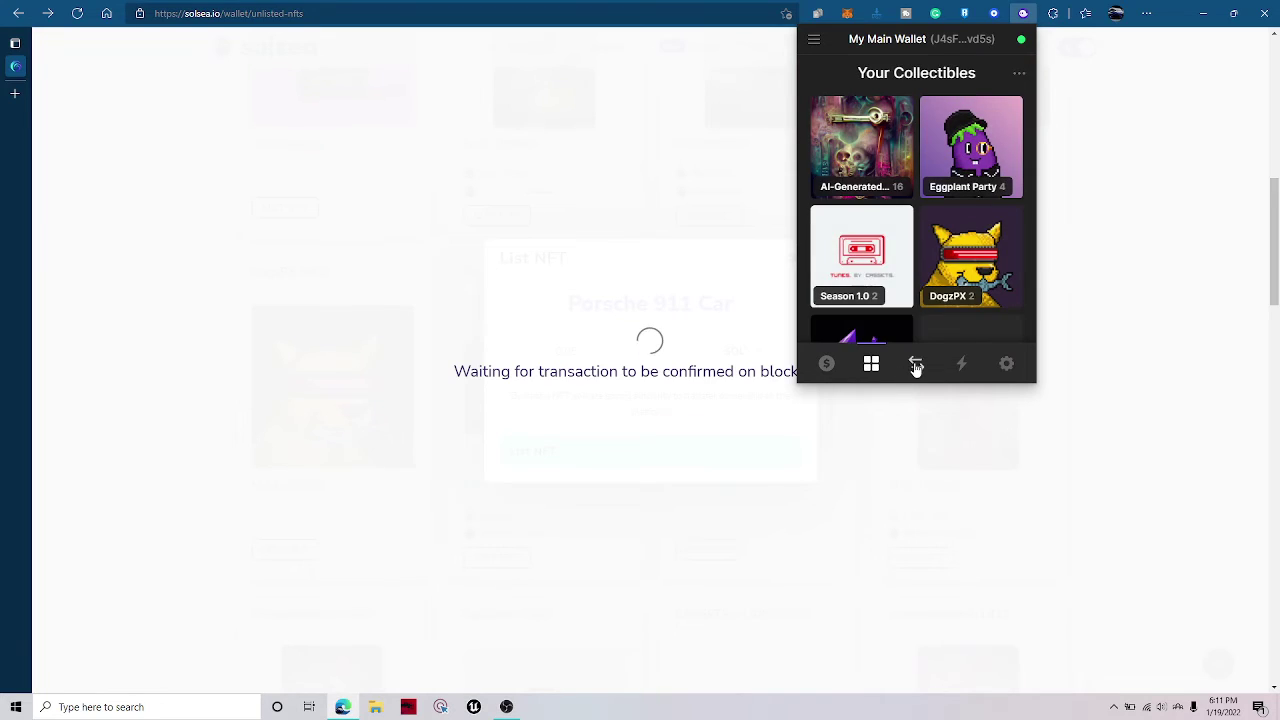
left_click(962, 366)
left_click(826, 366)
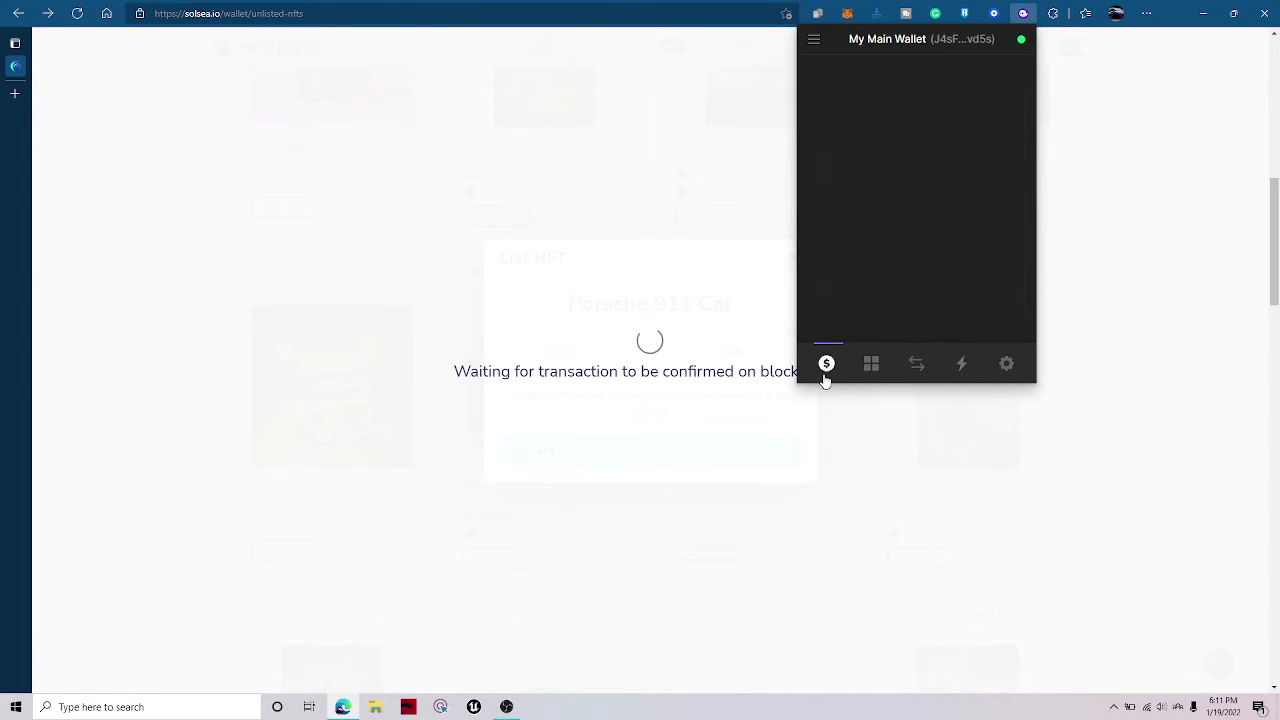
left_click(871, 366)
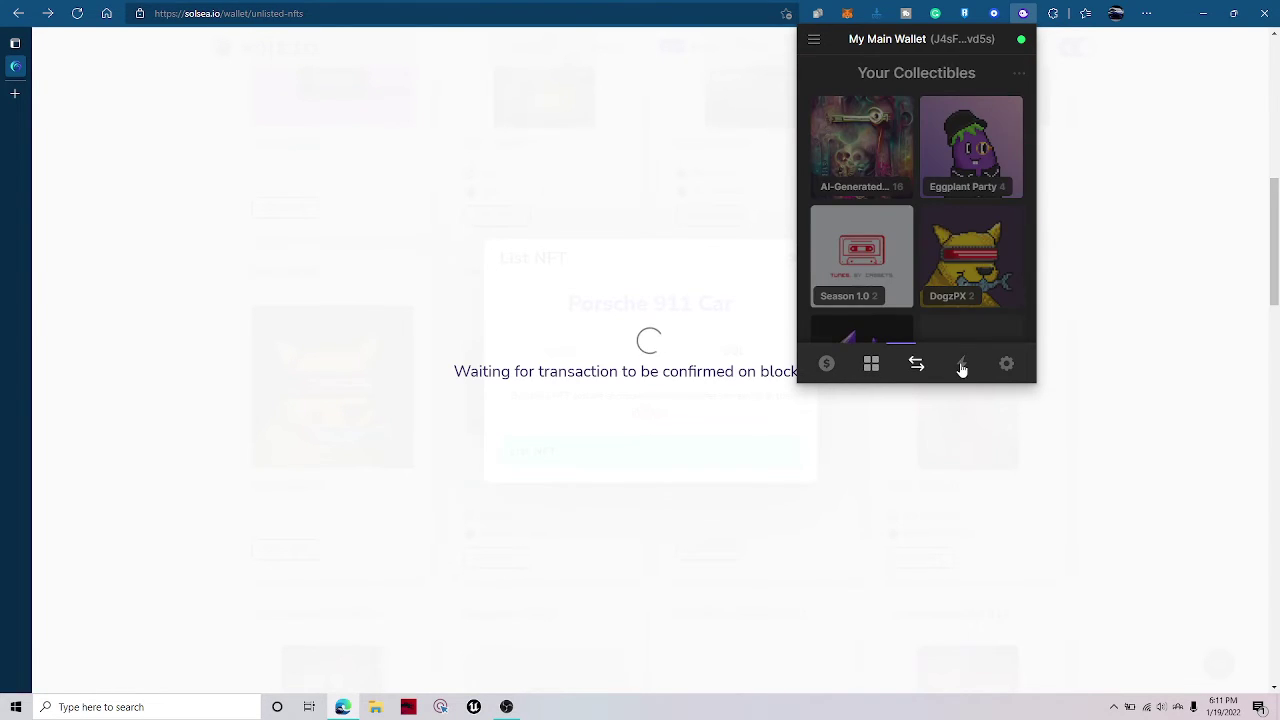
left_click(962, 366)
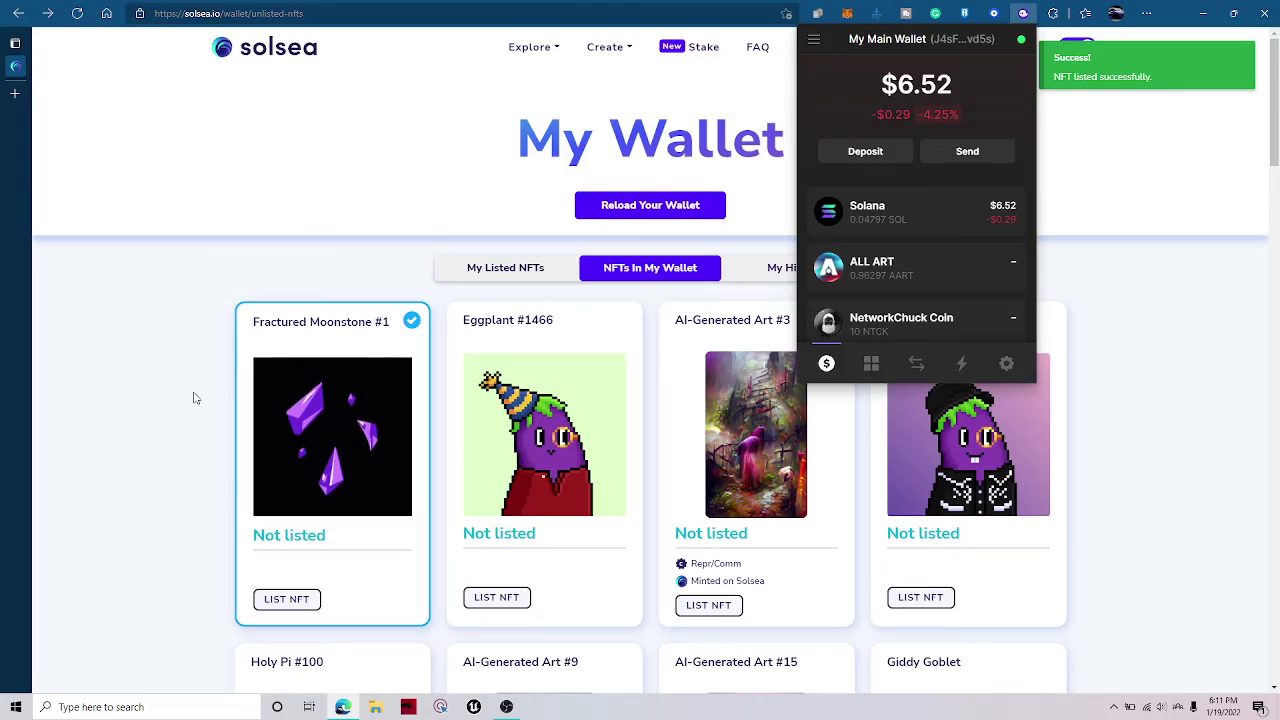
left_click(196, 398)
scroll(229, 366, "down", 10)
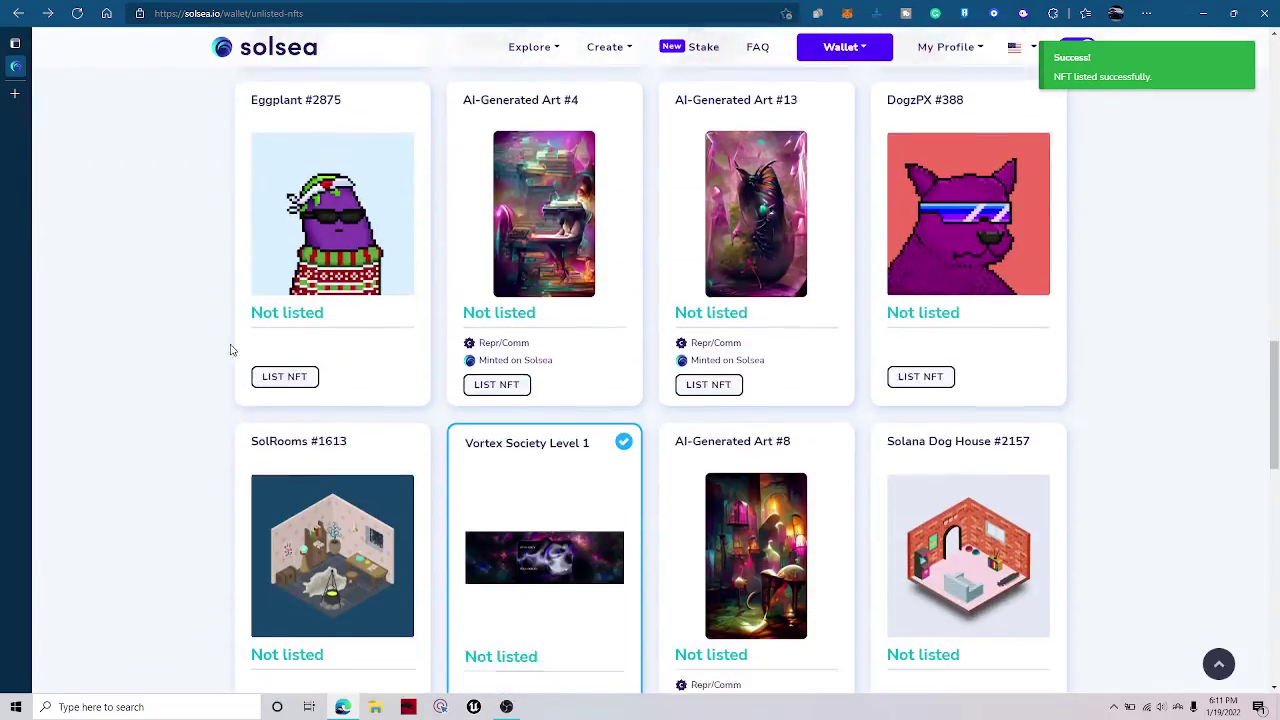
scroll(600, 449, "down", 5)
scroll(583, 449, "up", 15)
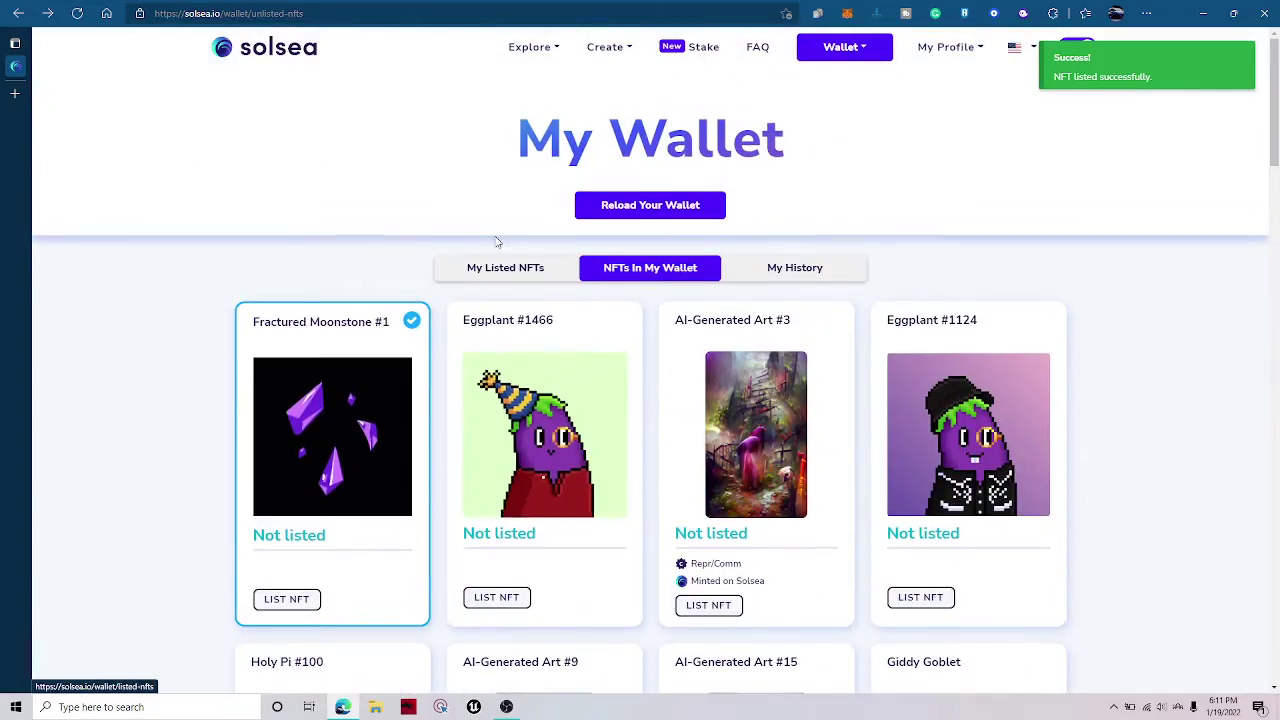
Open My Listed NFTs and review the Porsche 911 Car listing's details at 0.05 SOL.
left_click(502, 269)
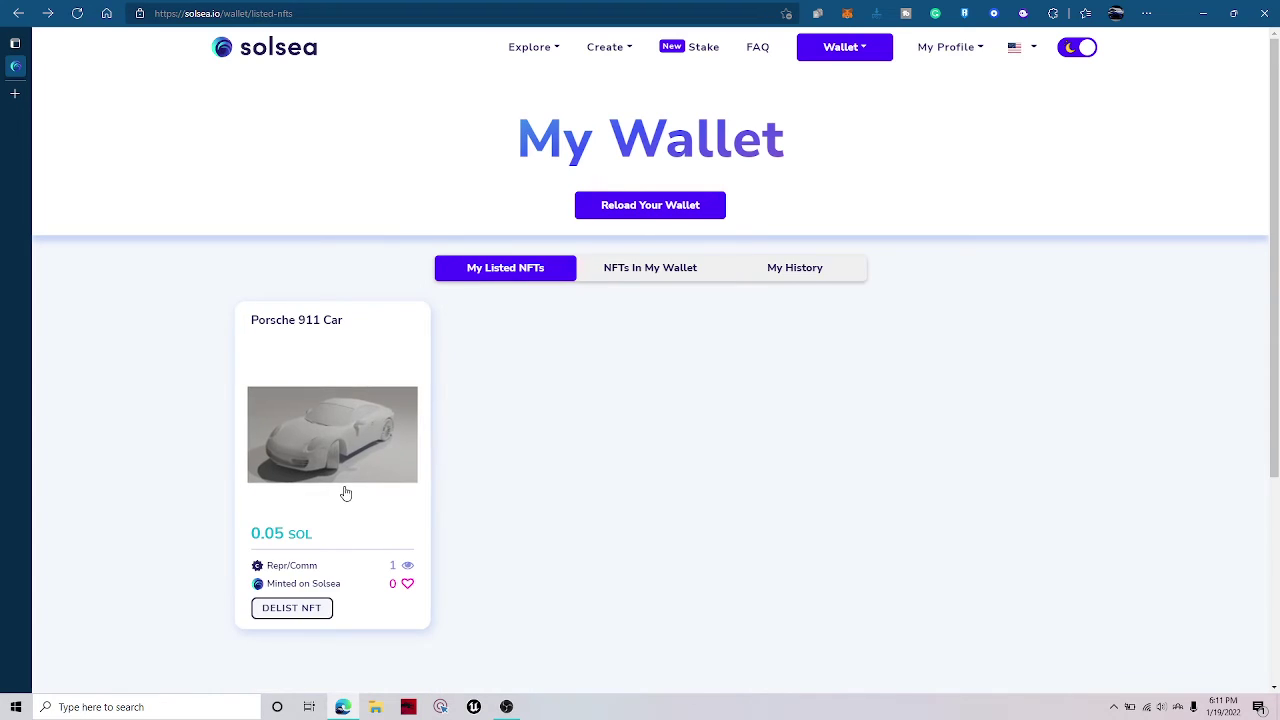
left_click(322, 606)
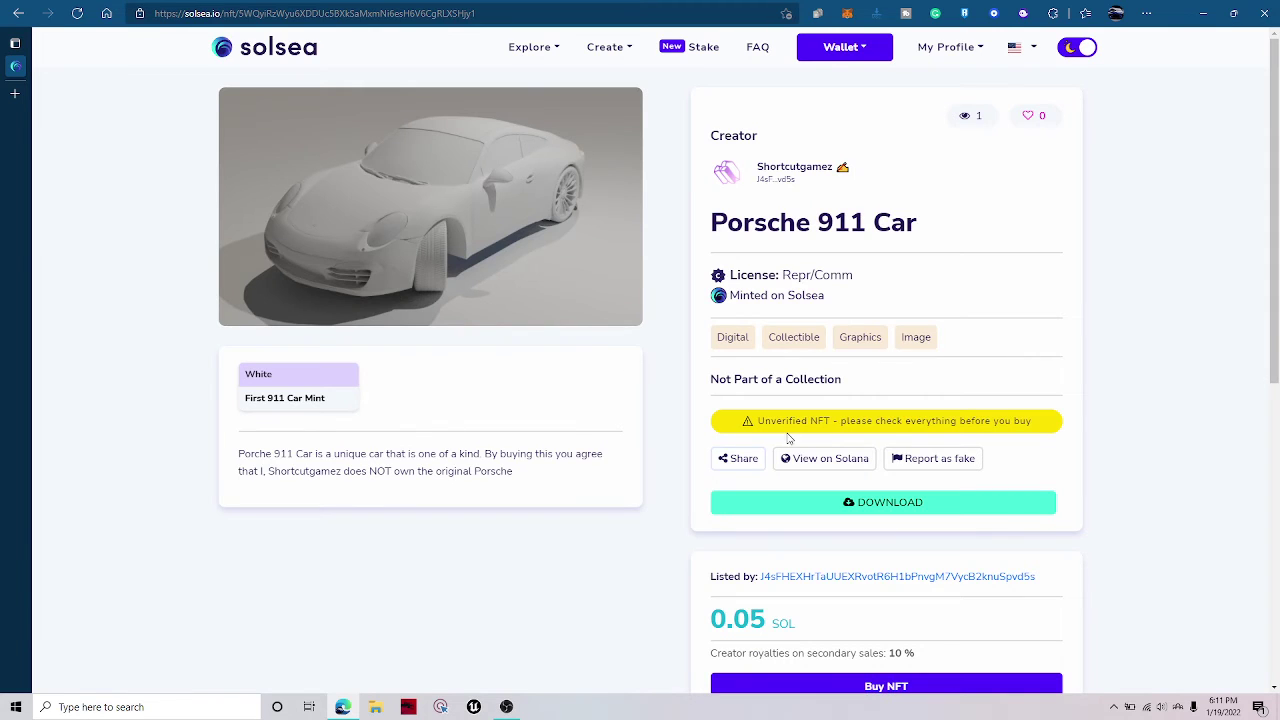
scroll(789, 440, "down", 3)
left_click_drag(726, 514, 837, 620)
left_click(837, 620)
scroll(752, 617, "up", 1)
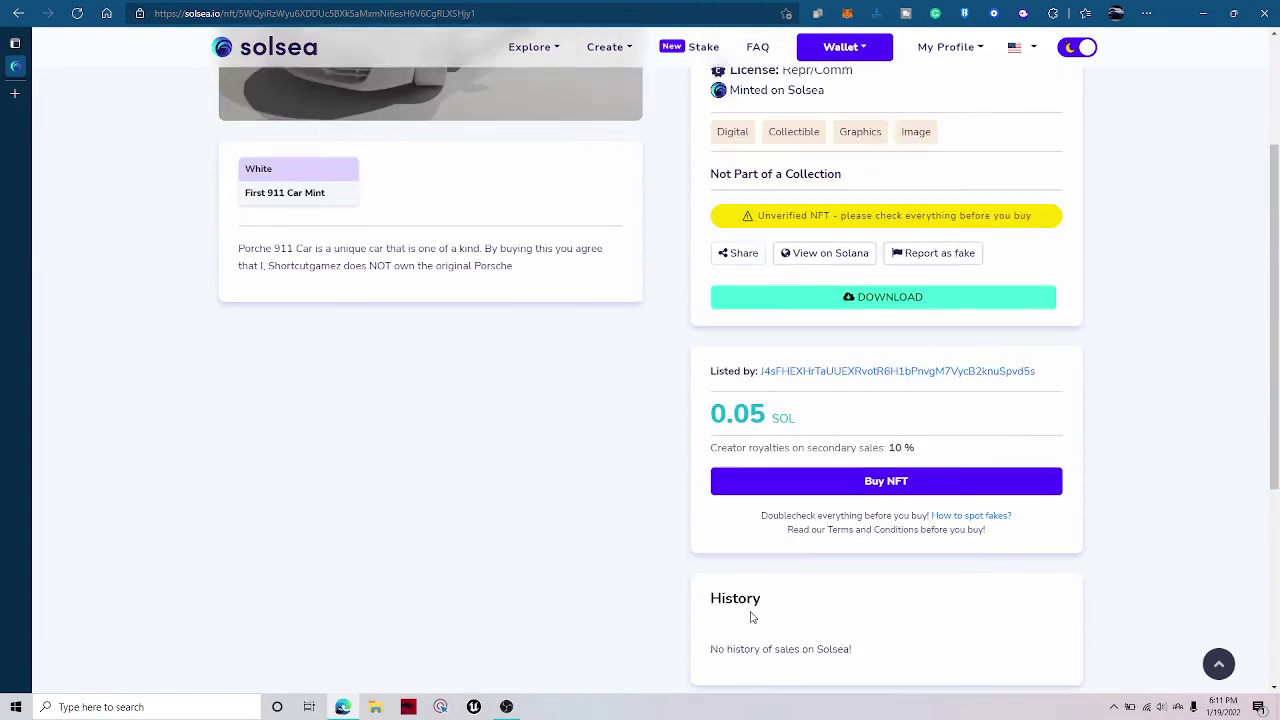
scroll(752, 617, "up", 2)
triple_click(773, 420)
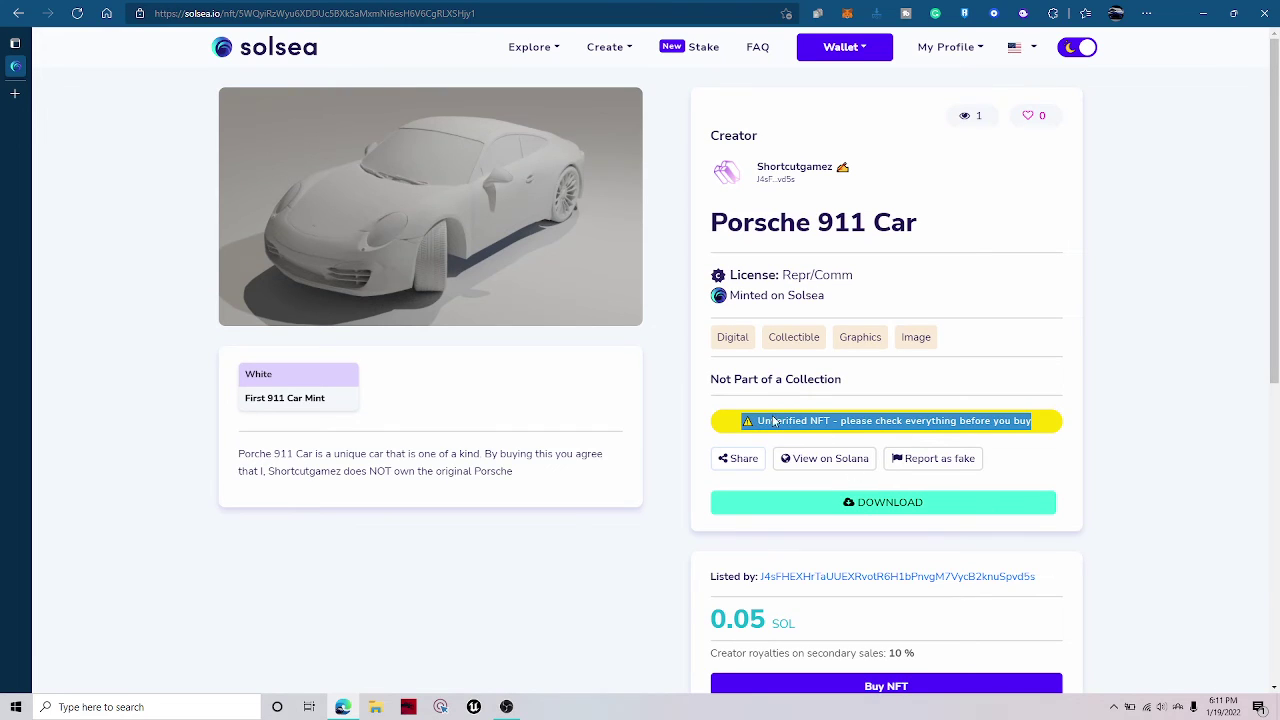
left_click(993, 116)
scroll(403, 343, "down", 3)
scroll(305, 460, "up", 3)
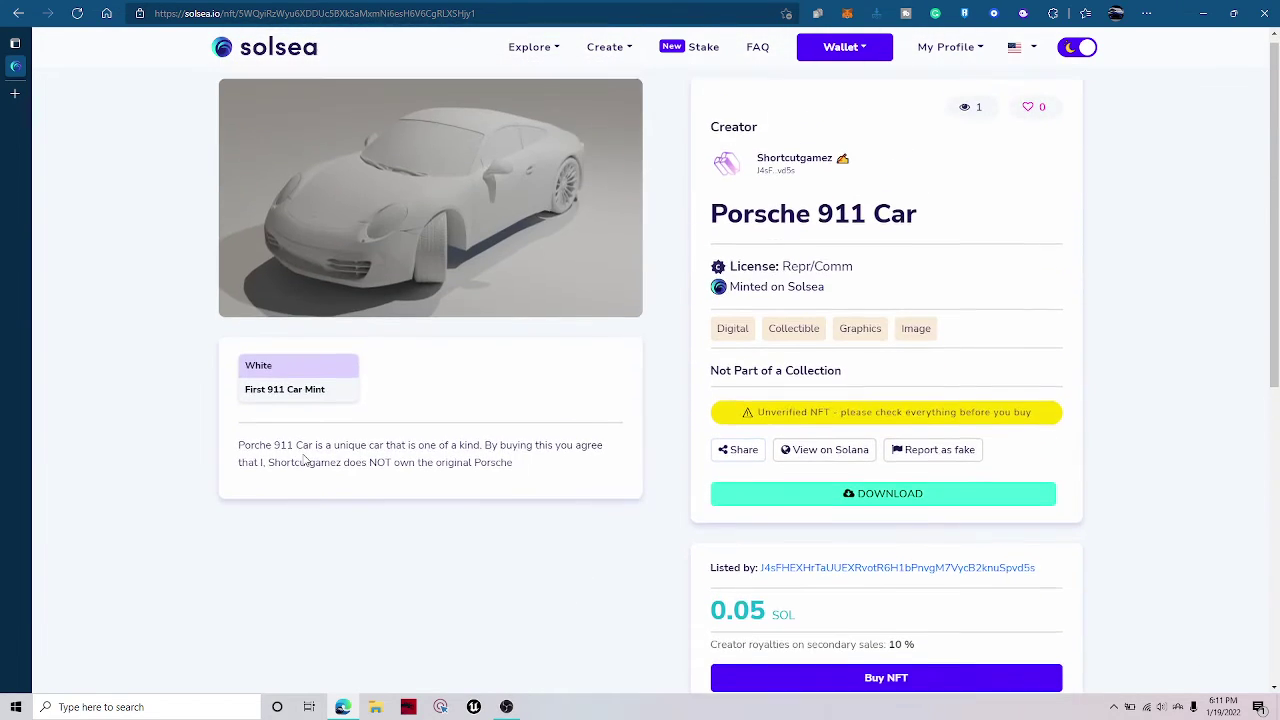
Go back to My Listed NFTs and return to the SolSea home page.
left_click_drag(252, 375, 331, 380)
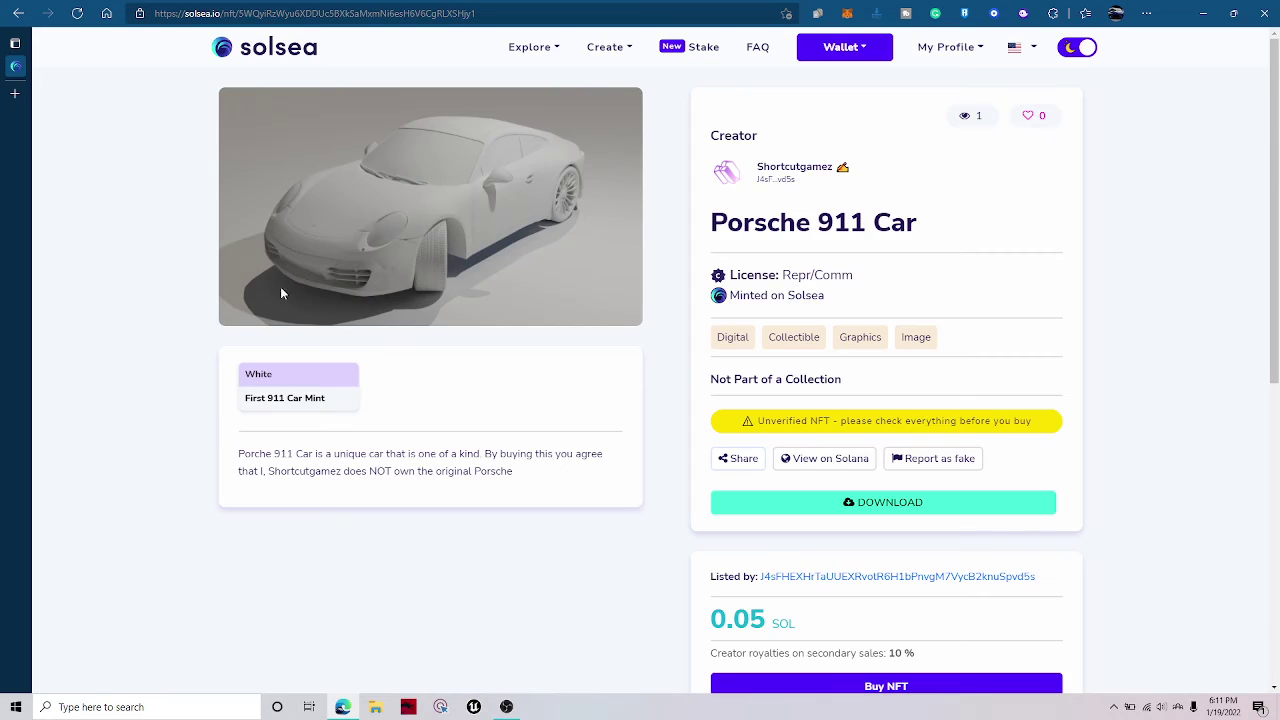
key("alt+Left")
mouse_move(506, 702)
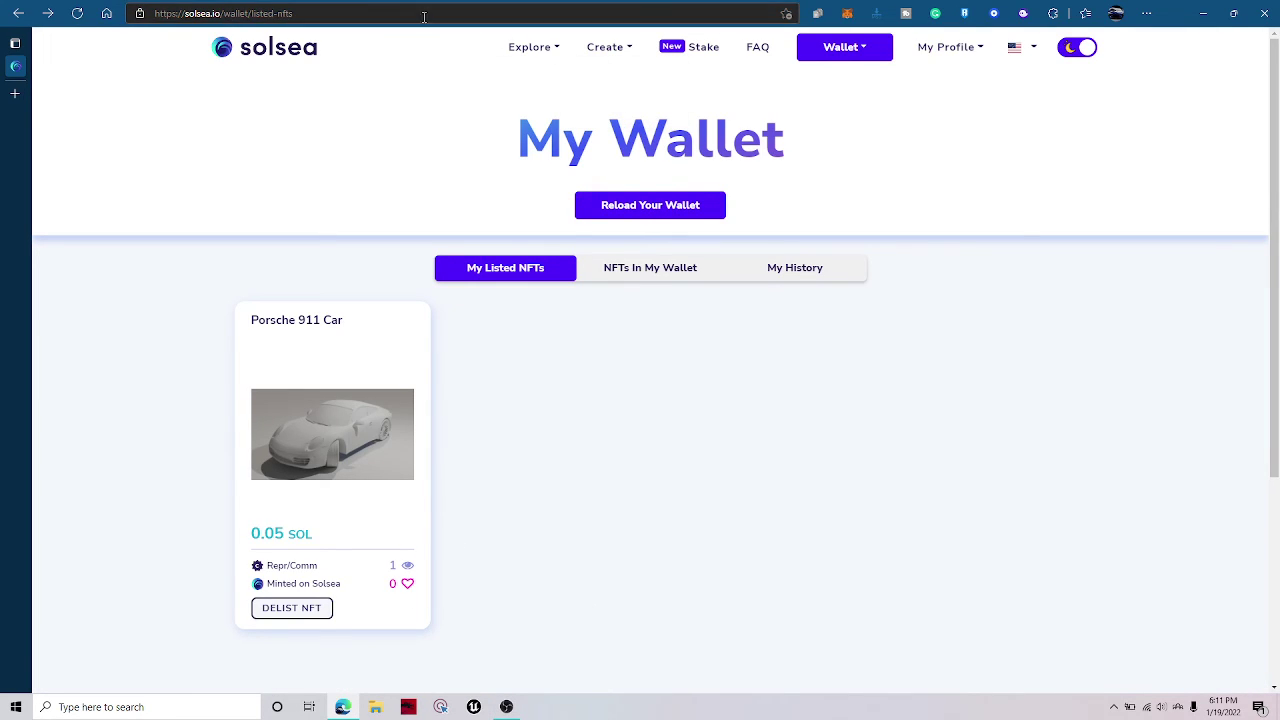
left_click(259, 45)
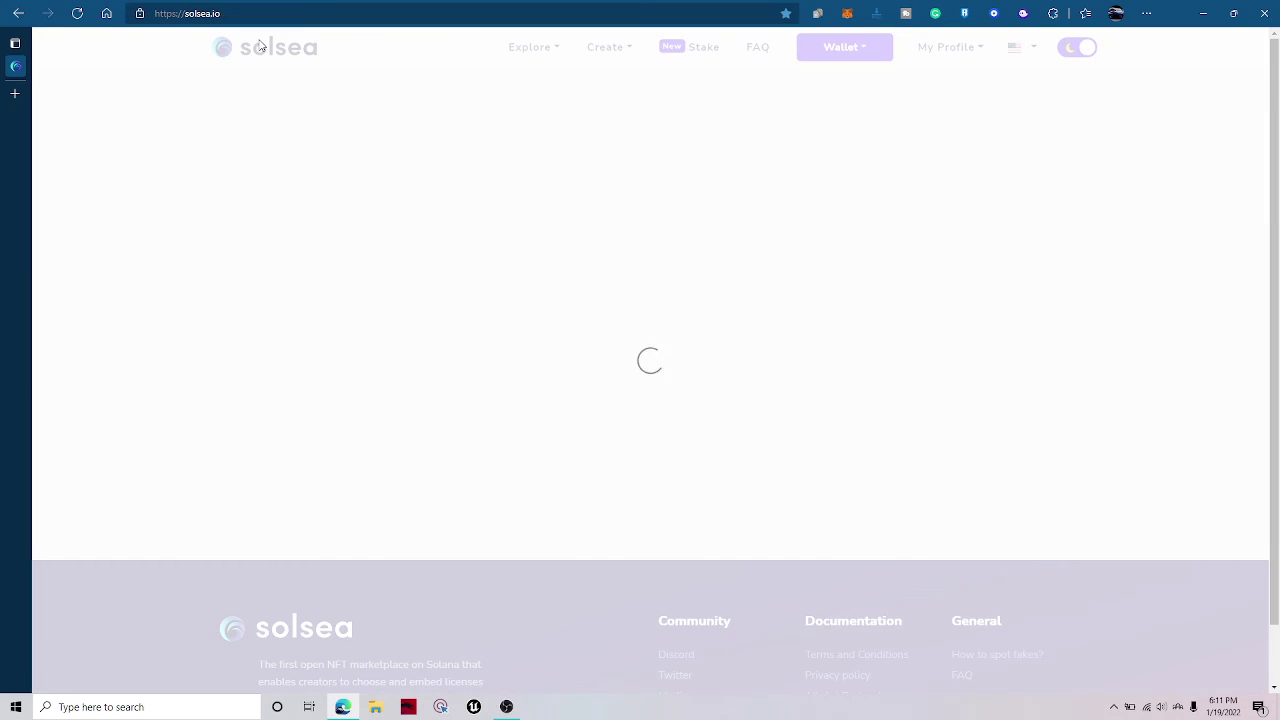